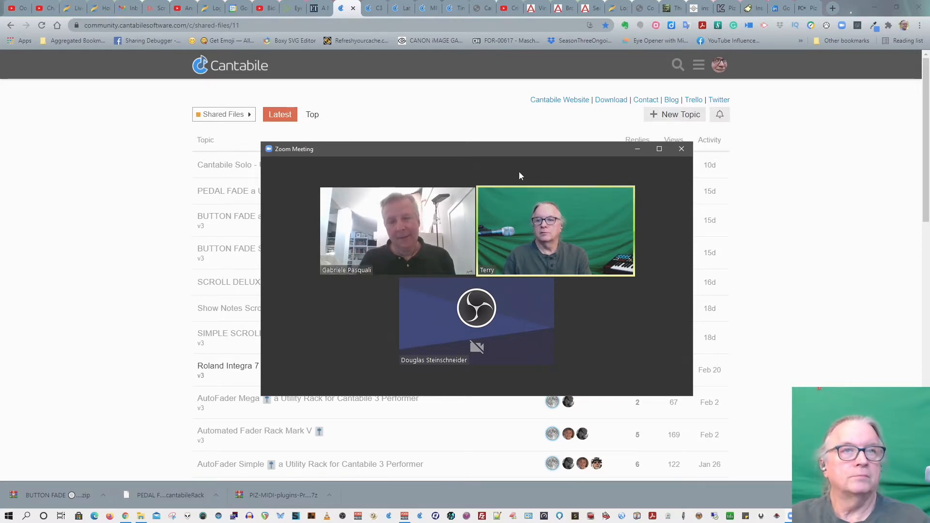
Step: Move the Zoom meeting window off the first forum topics and share the screen with the meeting
{"action": "mouse_move", "coordinate": [536, 175]}
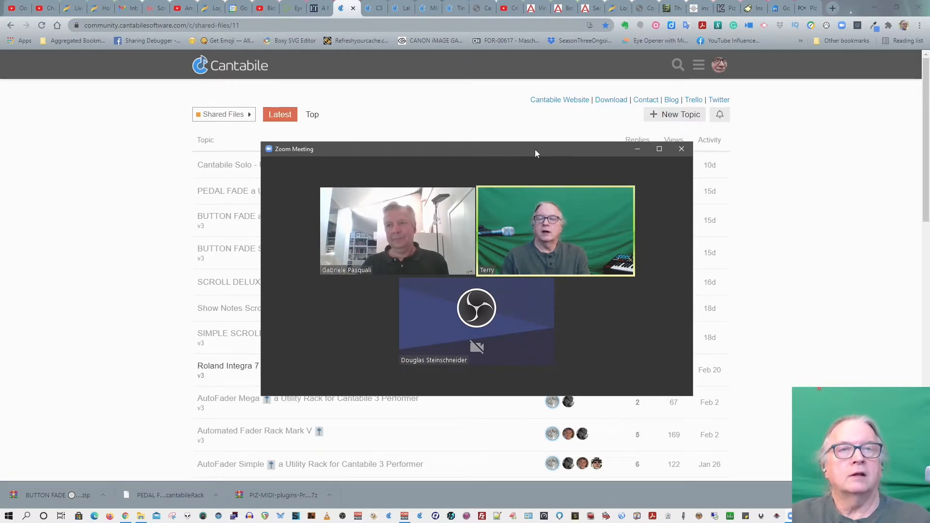
{"action": "mouse_move", "coordinate": [529, 155]}
{"action": "left_click_drag", "start_coordinate": [528, 154], "coordinate": [518, 230]}
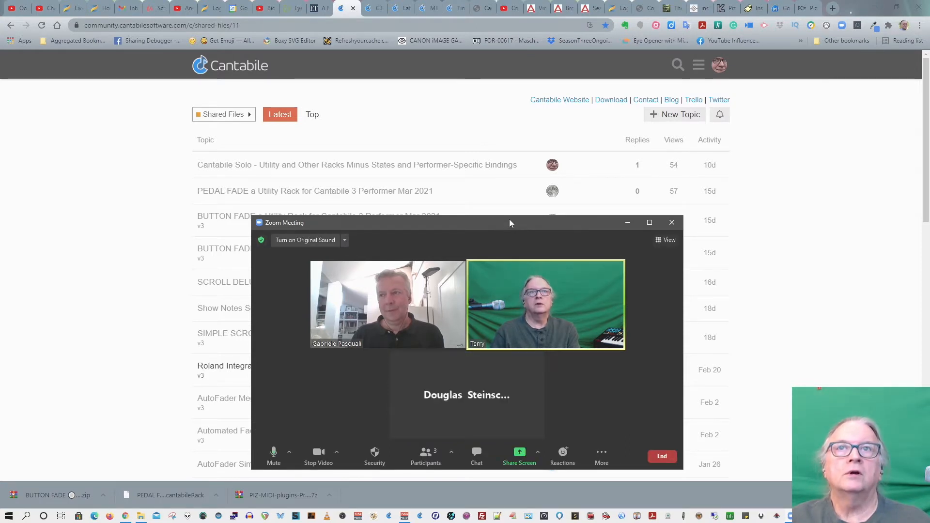
{"action": "left_click", "coordinate": [519, 459]}
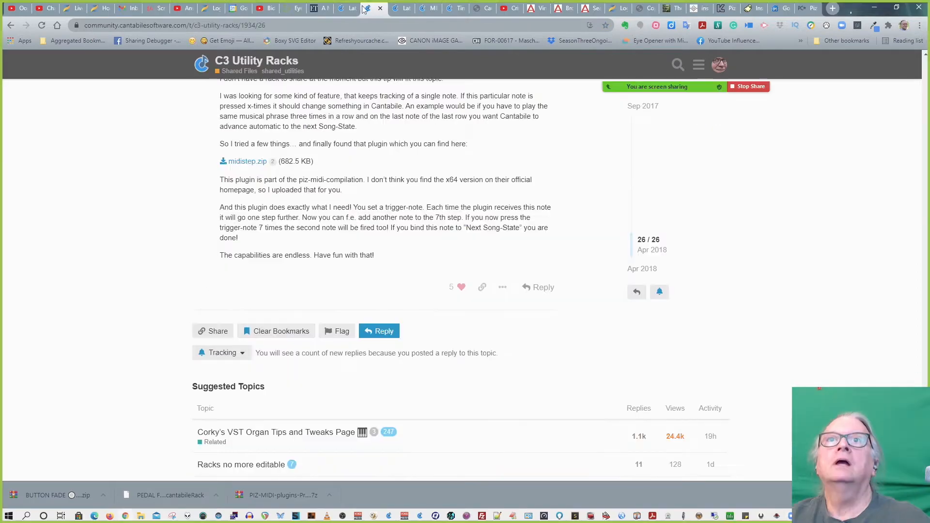
Step: Look back through the C3 Utility Racks thread to the 2 X 2 MIDI CC Filter Splitter Router Matrixer post
{"action": "scroll", "coordinate": [387, 215], "scroll_direction": "up", "scroll_amount": 4}
{"action": "scroll", "coordinate": [387, 215], "scroll_direction": "up", "scroll_amount": 15}
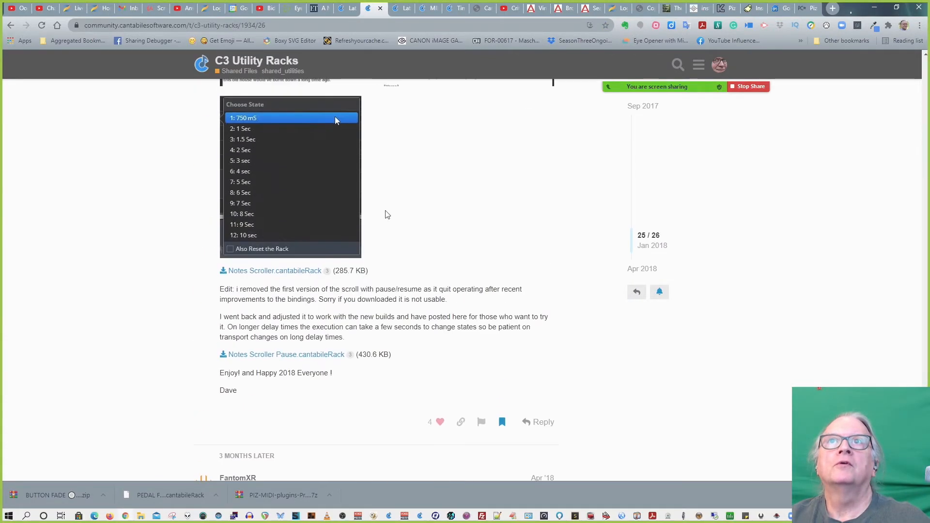
{"action": "scroll", "coordinate": [386, 213], "scroll_direction": "up", "scroll_amount": 12}
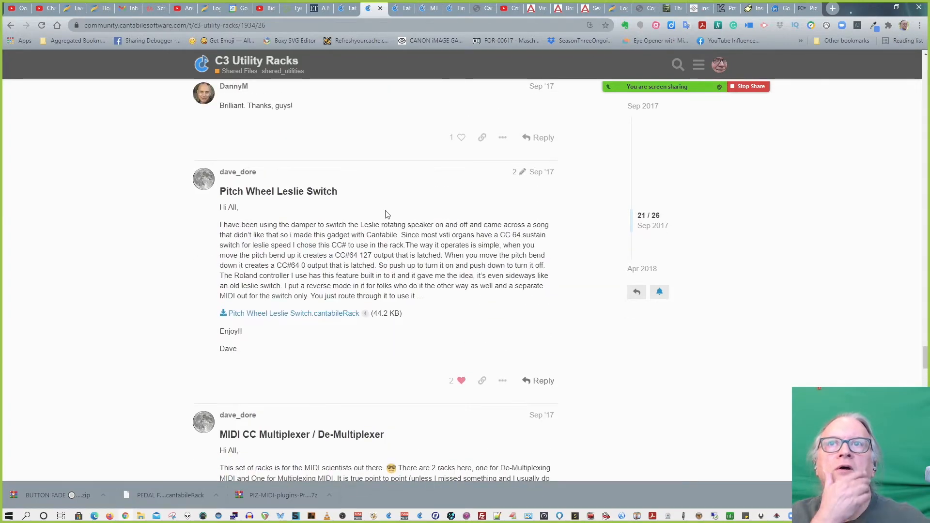
{"action": "scroll", "coordinate": [393, 214], "scroll_direction": "up", "scroll_amount": 3}
{"action": "scroll", "coordinate": [392, 214], "scroll_direction": "up", "scroll_amount": 15}
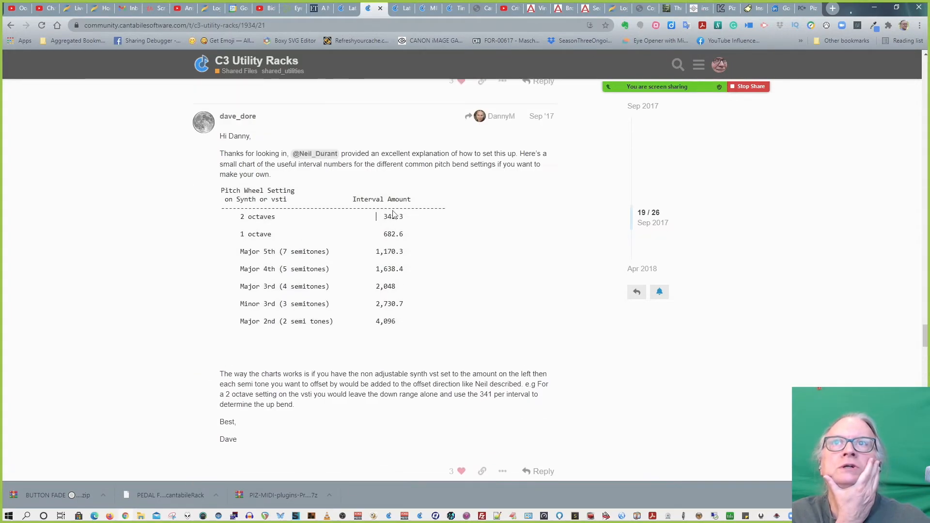
{"action": "scroll", "coordinate": [393, 214], "scroll_direction": "up", "scroll_amount": 5}
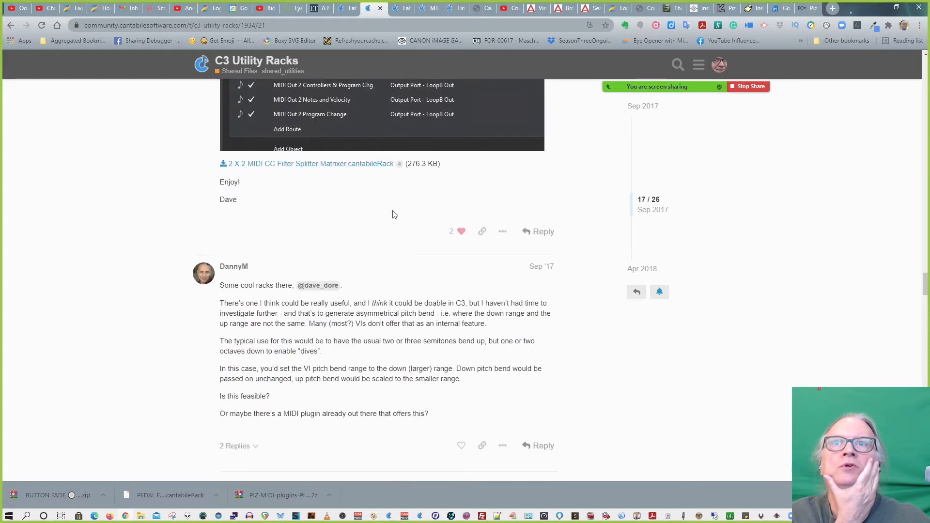
{"action": "scroll", "coordinate": [394, 214], "scroll_direction": "up", "scroll_amount": 6}
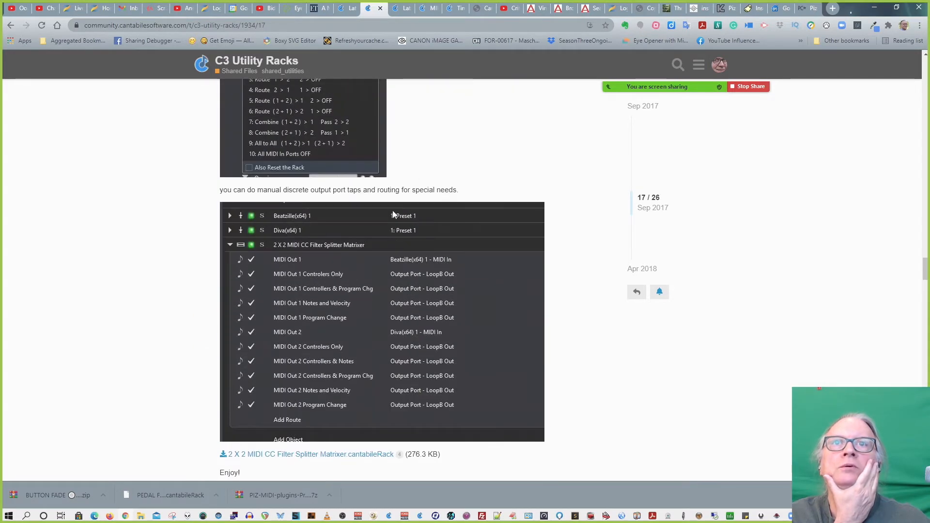
{"action": "scroll", "coordinate": [388, 290], "scroll_direction": "up", "scroll_amount": 4}
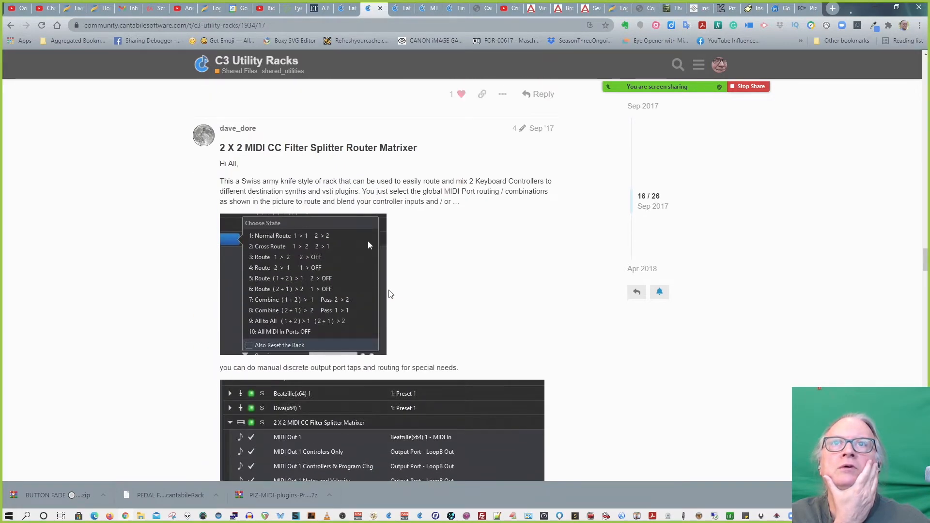
Step: Look further down the thread to the MIDI CC Multiplexer / De-Multiplexer post and its two rack downloads
{"action": "scroll", "coordinate": [466, 247], "scroll_direction": "down", "scroll_amount": 15}
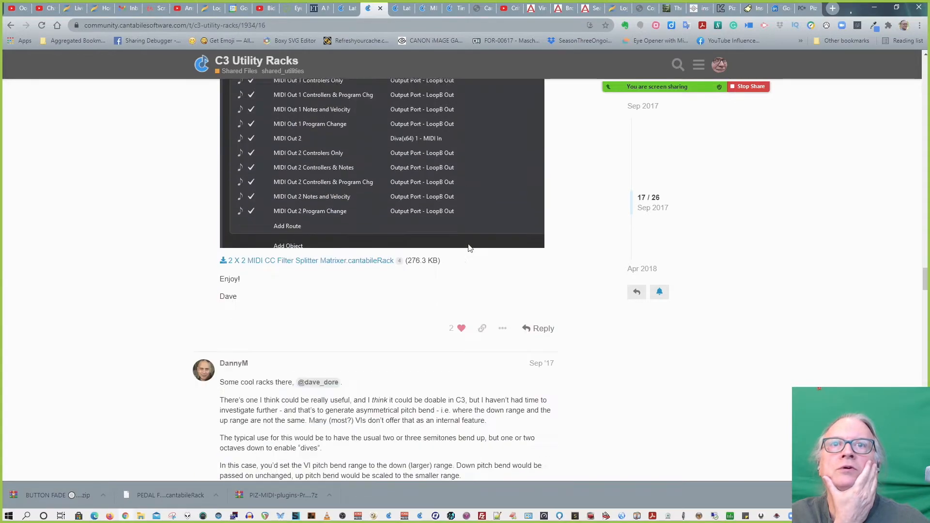
{"action": "scroll", "coordinate": [467, 248], "scroll_direction": "down", "scroll_amount": 20}
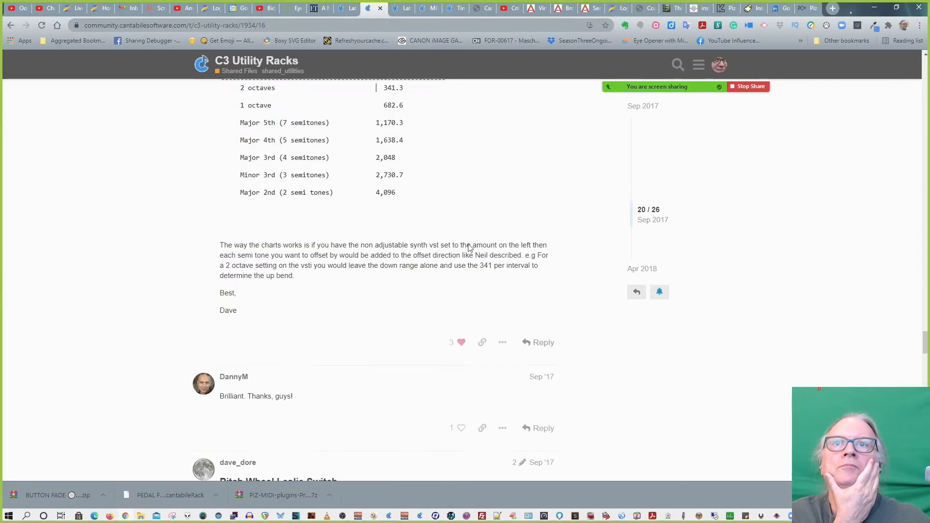
{"action": "scroll", "coordinate": [468, 247], "scroll_direction": "down", "scroll_amount": 14}
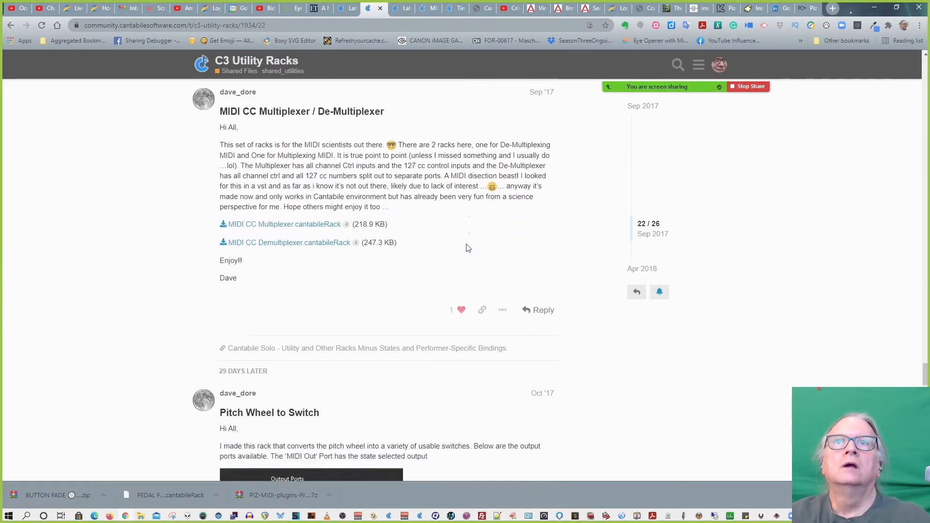
Step: Examine the Pitch Wheel to Switch post, including its output ports, rack states, routing explanation and download
{"action": "scroll", "coordinate": [469, 265], "scroll_direction": "down", "scroll_amount": 2}
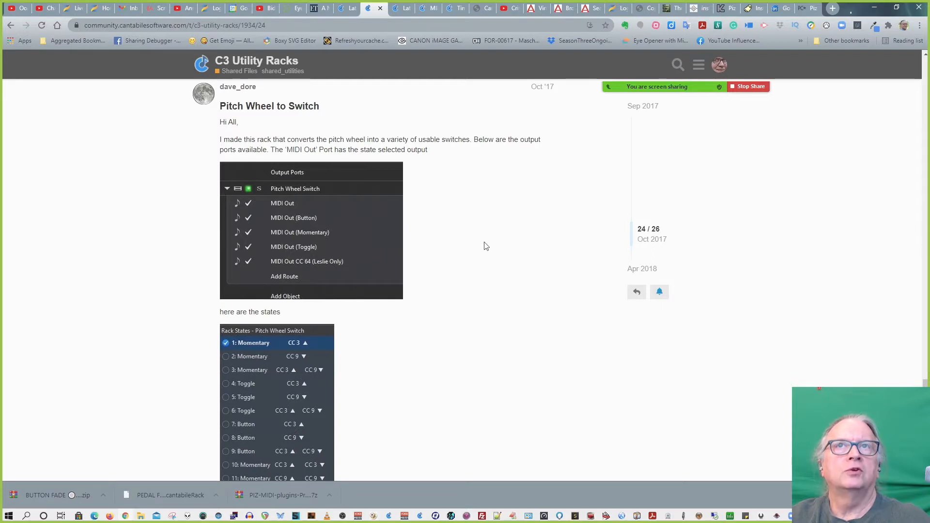
{"action": "scroll", "coordinate": [436, 261], "scroll_direction": "down", "scroll_amount": 1}
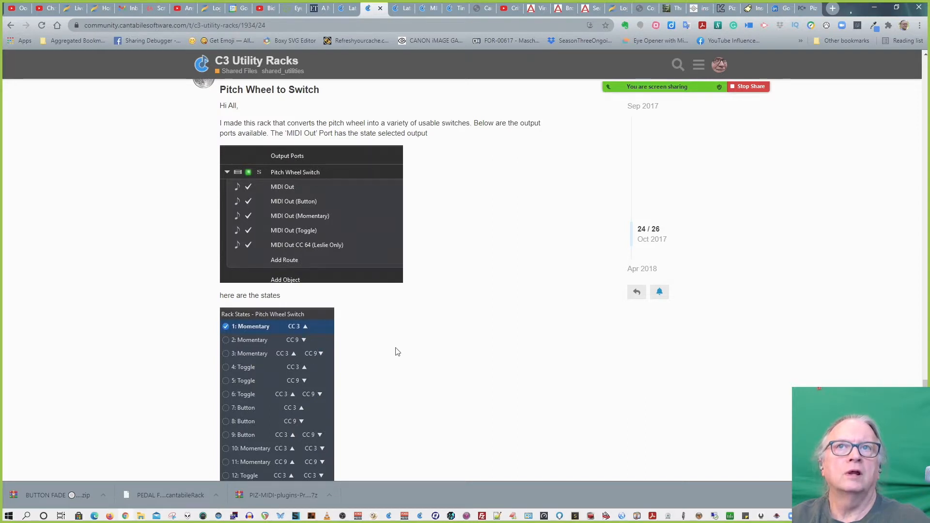
{"action": "scroll", "coordinate": [396, 351], "scroll_direction": "down", "scroll_amount": 2}
{"action": "scroll", "coordinate": [396, 351], "scroll_direction": "down", "scroll_amount": 3}
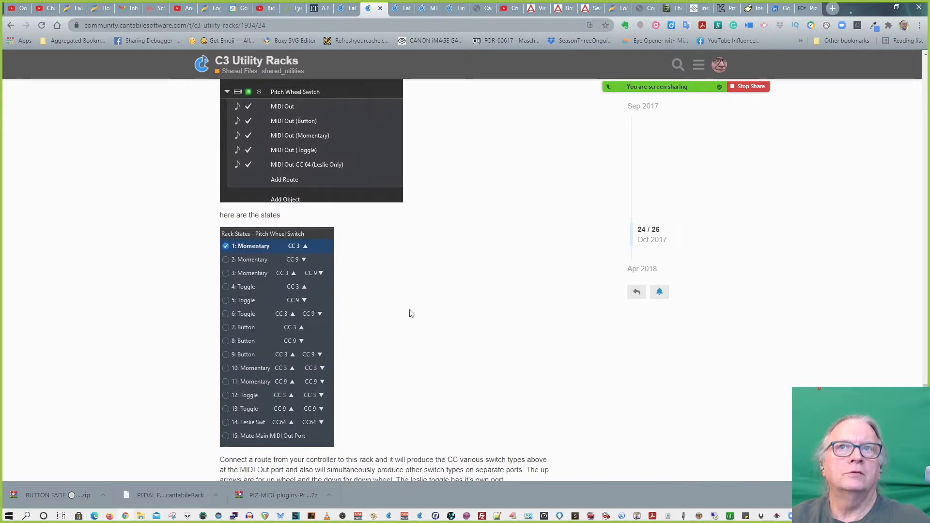
{"action": "scroll", "coordinate": [435, 301], "scroll_direction": "up", "scroll_amount": 1}
{"action": "scroll", "coordinate": [435, 301], "scroll_direction": "down", "scroll_amount": 2}
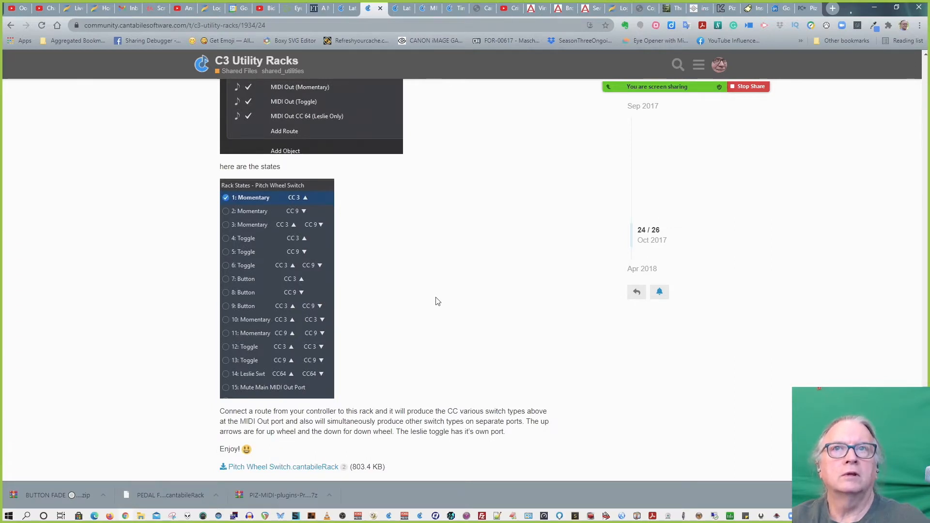
{"action": "scroll", "coordinate": [470, 316], "scroll_direction": "up", "scroll_amount": 2}
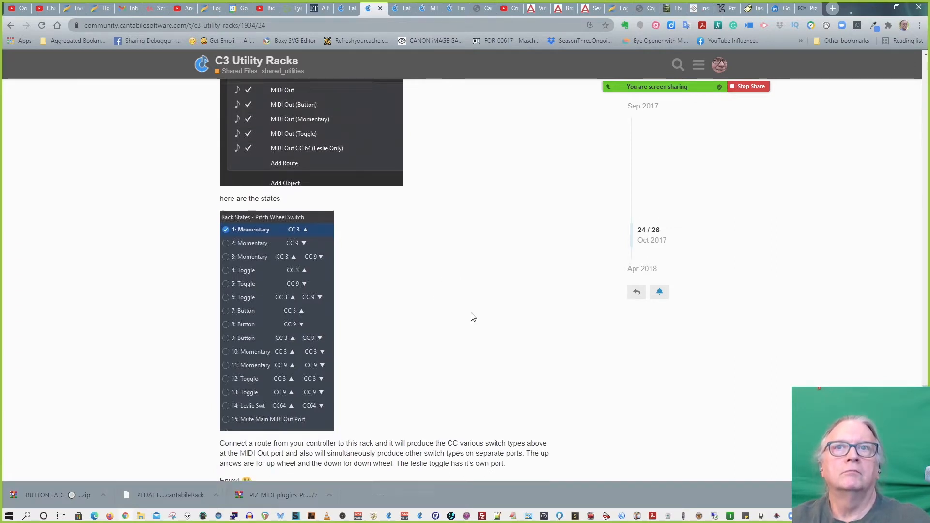
{"action": "scroll", "coordinate": [473, 317], "scroll_direction": "up", "scroll_amount": 1}
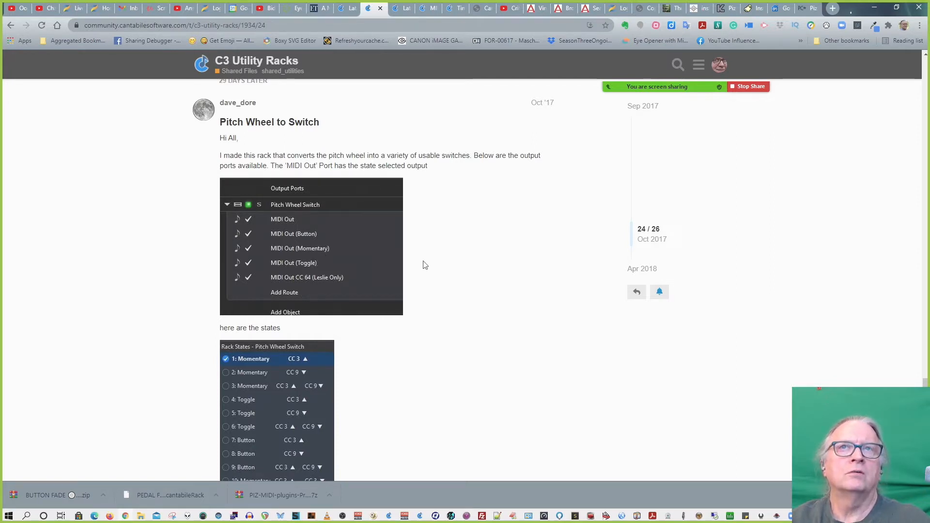
{"action": "scroll", "coordinate": [431, 270], "scroll_direction": "down", "scroll_amount": 1}
{"action": "scroll", "coordinate": [432, 270], "scroll_direction": "down", "scroll_amount": 2}
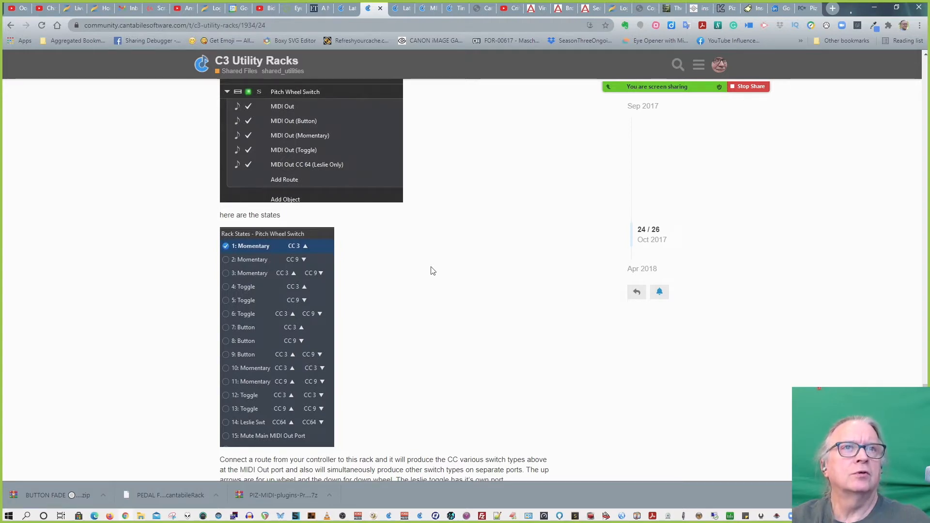
{"action": "scroll", "coordinate": [419, 274], "scroll_direction": "down", "scroll_amount": 5}
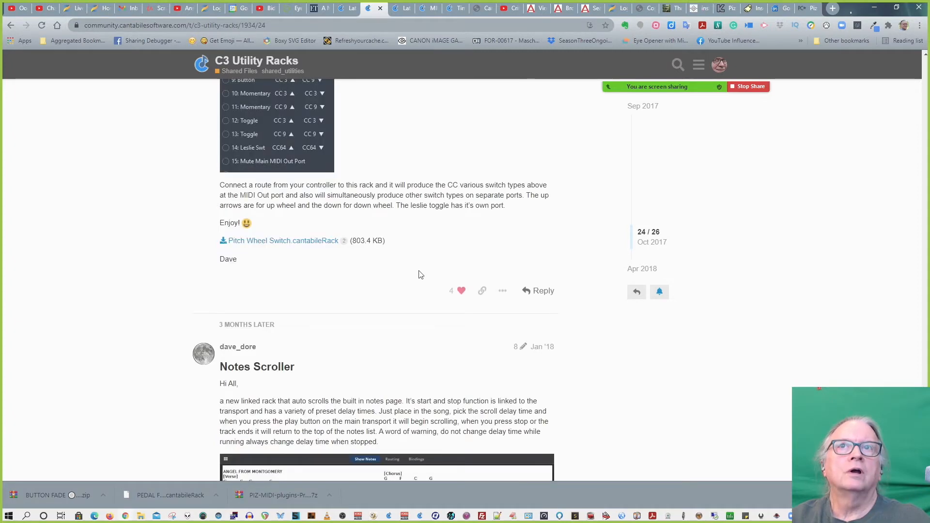
{"action": "scroll", "coordinate": [419, 274], "scroll_direction": "up", "scroll_amount": 4}
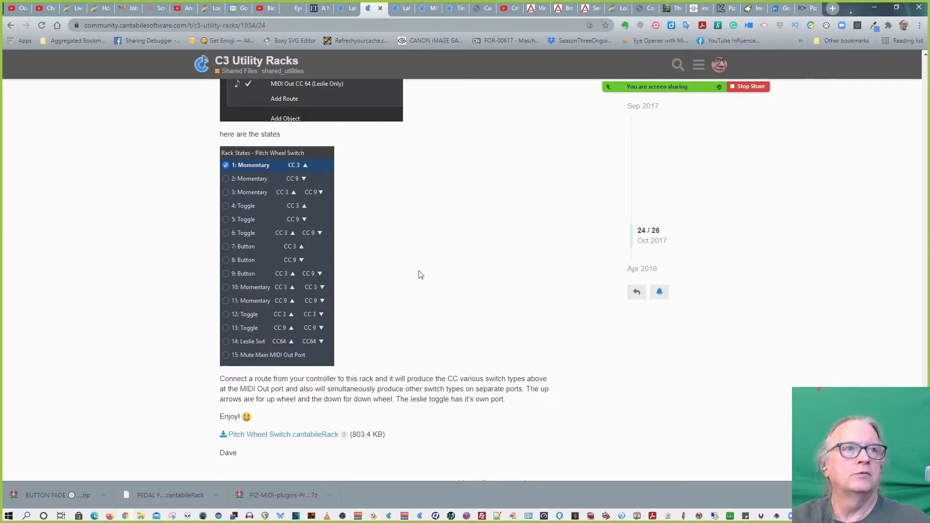
{"action": "scroll", "coordinate": [420, 273], "scroll_direction": "down", "scroll_amount": 2}
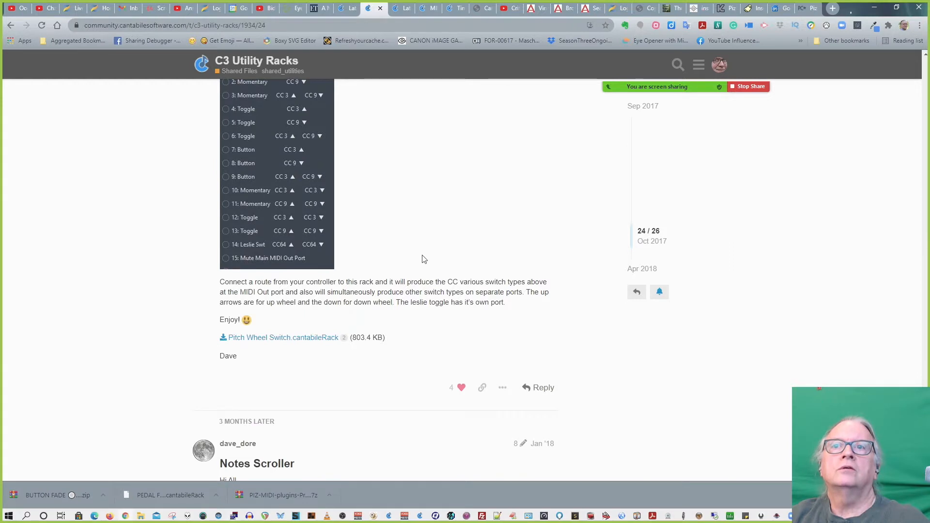
{"action": "scroll", "coordinate": [420, 234], "scroll_direction": "up", "scroll_amount": 2}
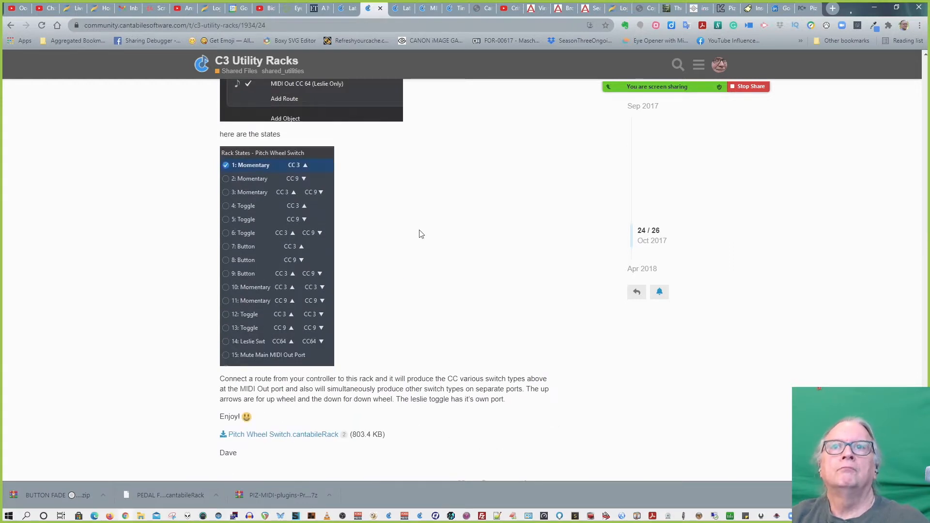
{"action": "scroll", "coordinate": [420, 234], "scroll_direction": "down", "scroll_amount": 3}
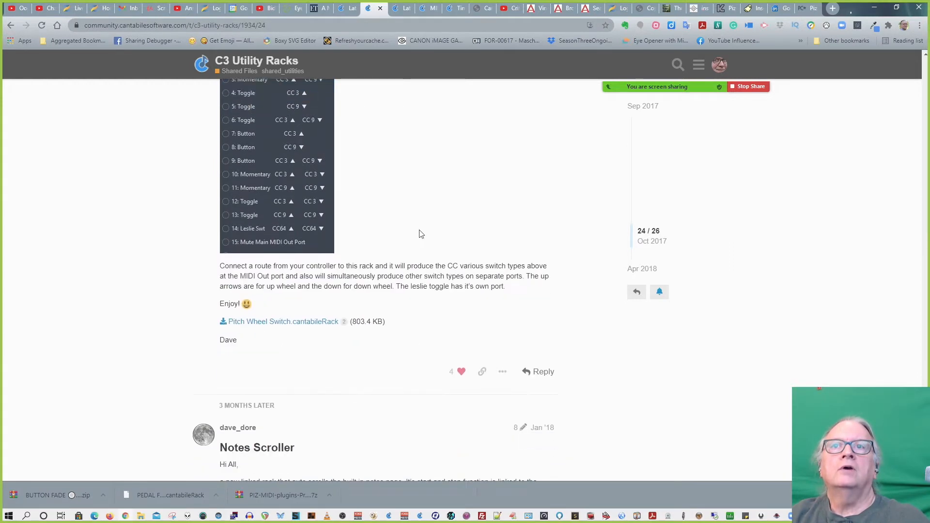
{"action": "scroll", "coordinate": [420, 234], "scroll_direction": "up", "scroll_amount": 2}
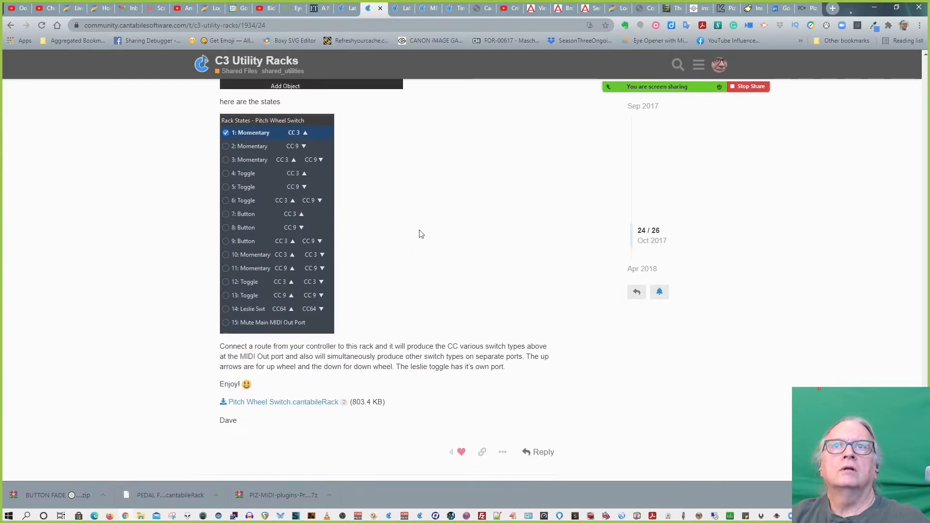
Step: Examine the Notes Scroller post, including its delay-time states and the two Notes Scroller rack downloads
{"action": "scroll", "coordinate": [420, 235], "scroll_direction": "down", "scroll_amount": 3}
{"action": "scroll", "coordinate": [421, 230], "scroll_direction": "down", "scroll_amount": 5}
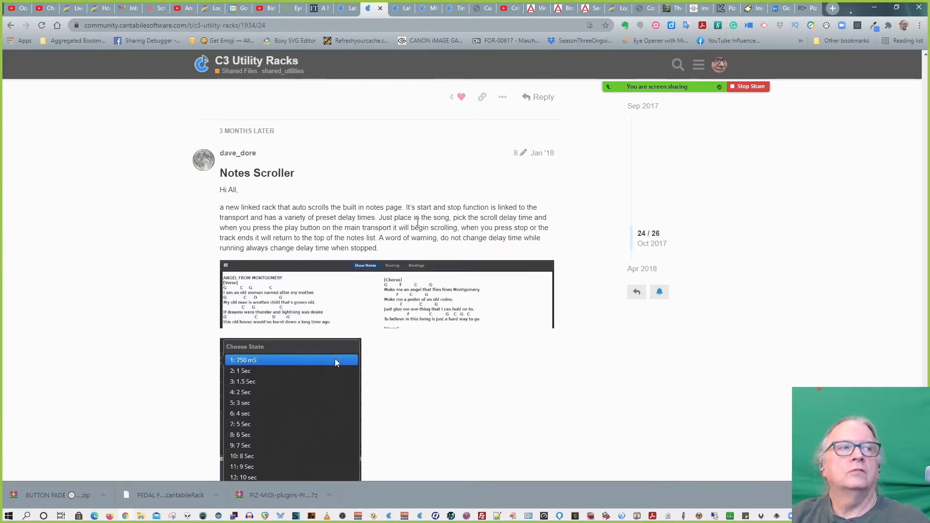
{"action": "scroll", "coordinate": [419, 225], "scroll_direction": "down", "scroll_amount": 1}
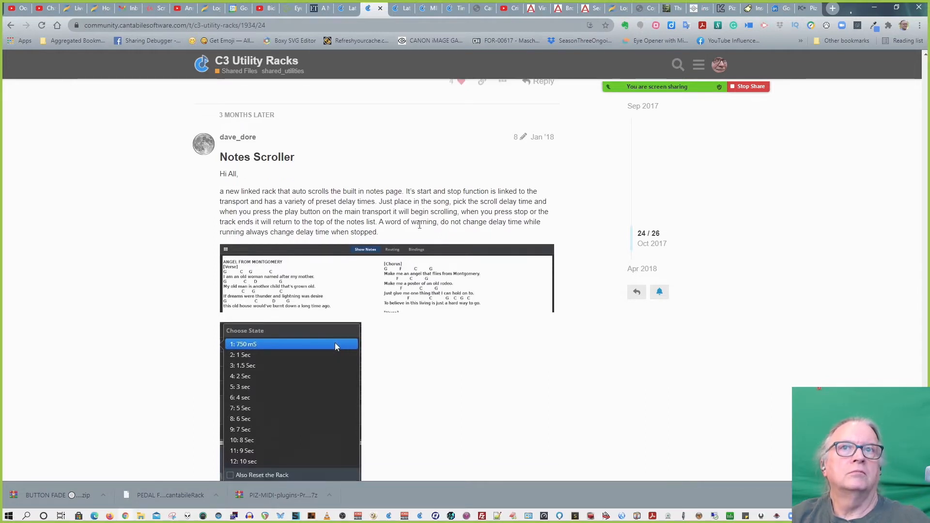
{"action": "scroll", "coordinate": [419, 225], "scroll_direction": "down", "scroll_amount": 2}
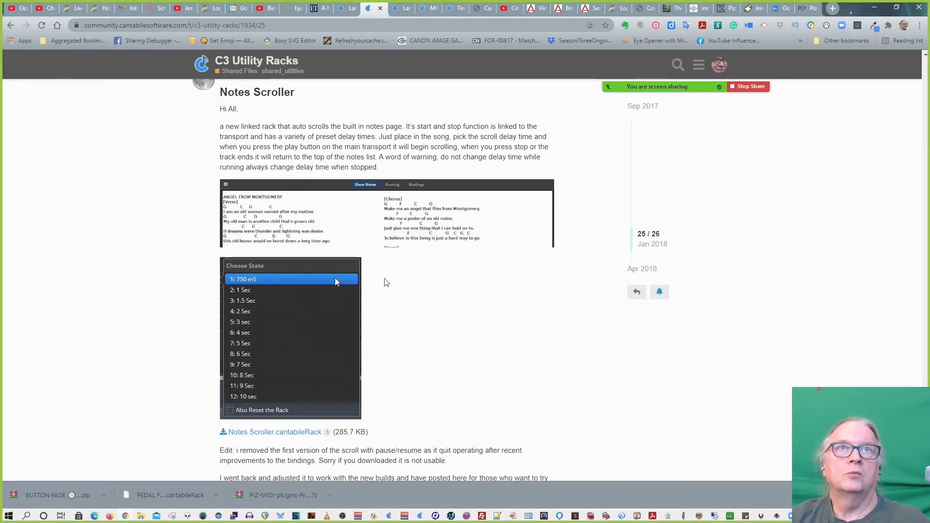
{"action": "scroll", "coordinate": [450, 321], "scroll_direction": "up", "scroll_amount": 1}
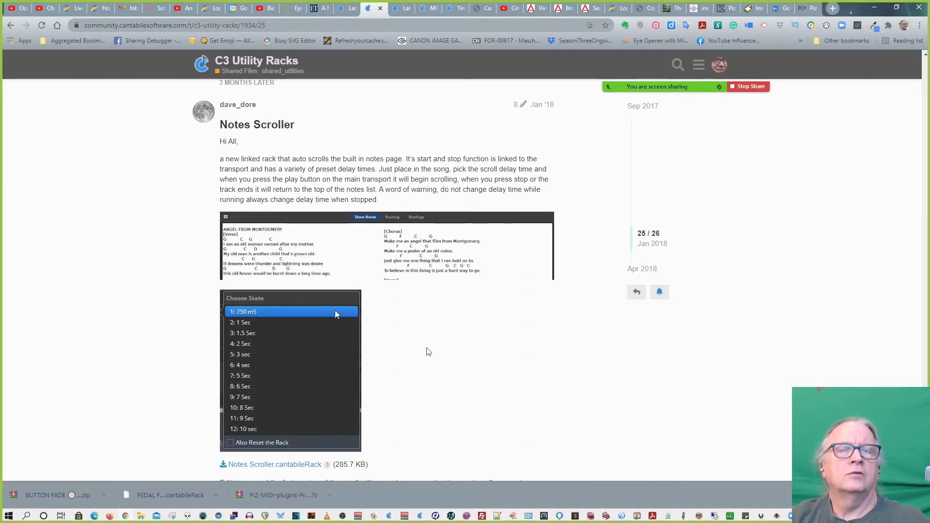
{"action": "scroll", "coordinate": [429, 352], "scroll_direction": "down", "scroll_amount": 1}
{"action": "scroll", "coordinate": [428, 352], "scroll_direction": "down", "scroll_amount": 2}
{"action": "scroll", "coordinate": [428, 349], "scroll_direction": "down", "scroll_amount": 3}
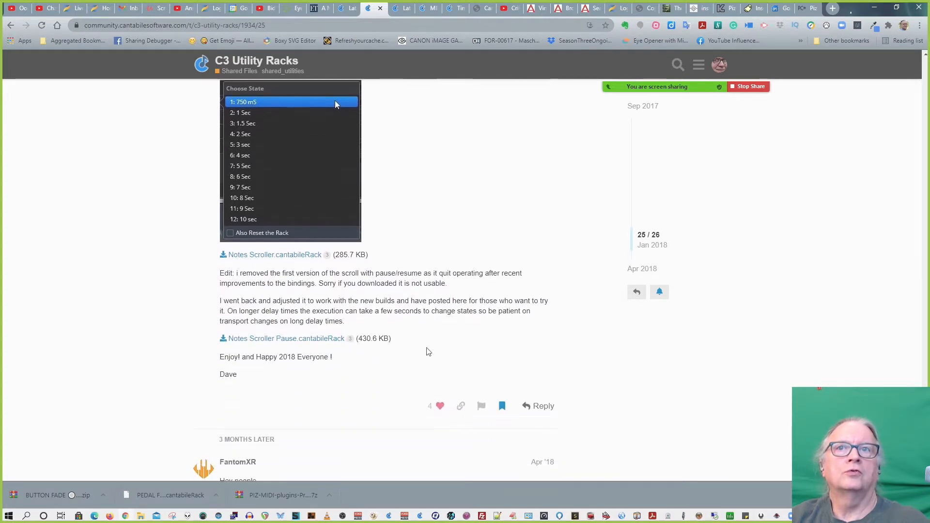
Step: Read the thread's final post about the midistep.zip plugin and its trigger-note step counting
{"action": "scroll", "coordinate": [428, 352], "scroll_direction": "down", "scroll_amount": 3}
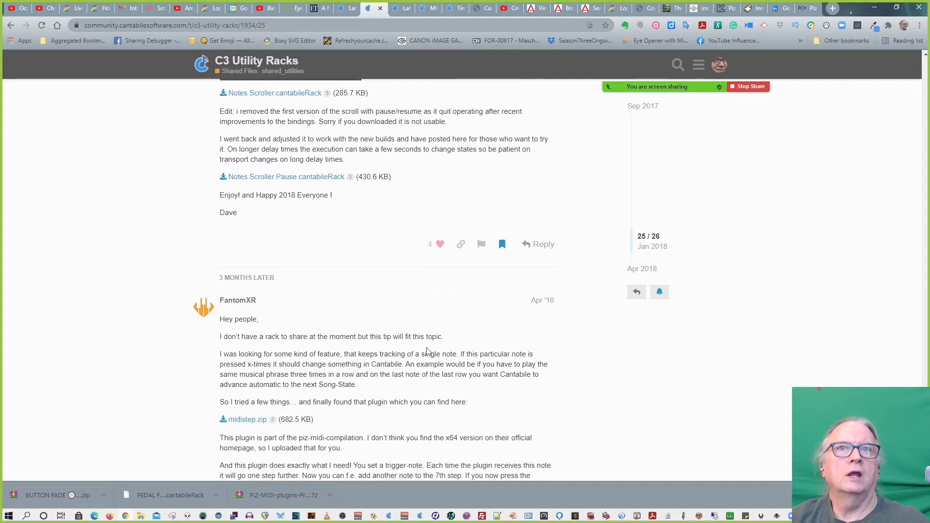
{"action": "scroll", "coordinate": [428, 352], "scroll_direction": "up", "scroll_amount": 1}
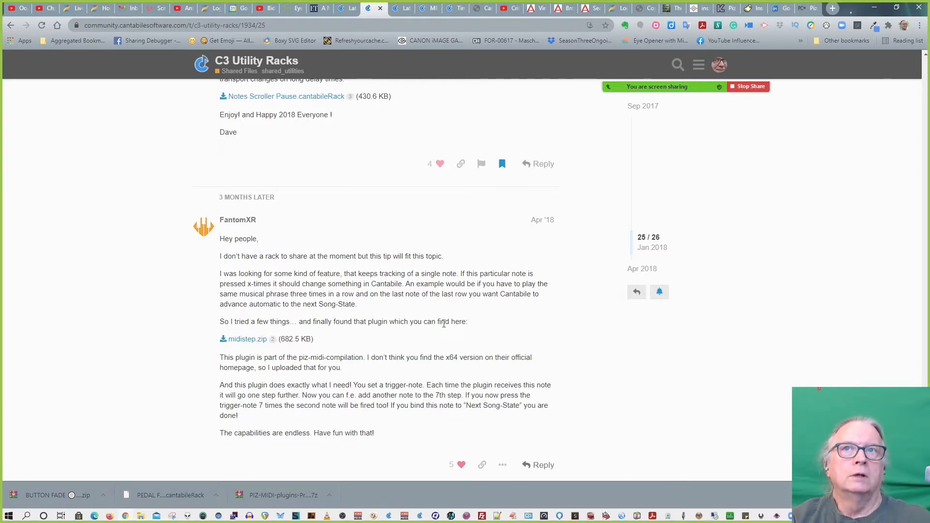
{"action": "scroll", "coordinate": [441, 319], "scroll_direction": "down", "scroll_amount": 1}
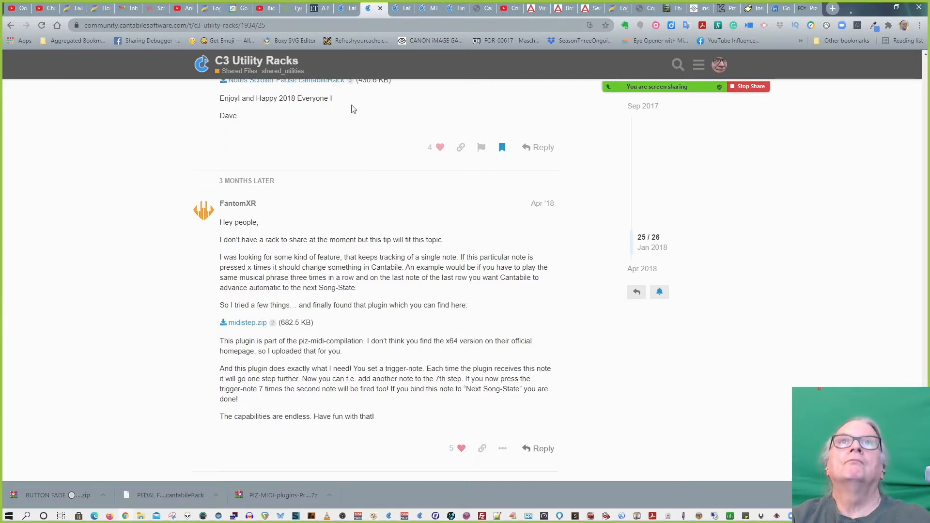
Step: Leave the C3 Utility Racks thread and return to the community's Shared Files topic list
{"action": "left_click", "coordinate": [405, 9]}
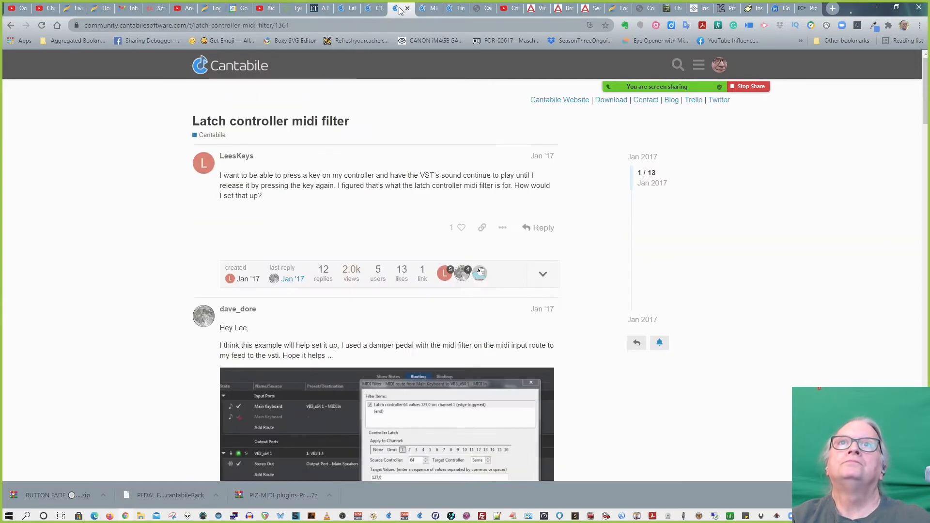
{"action": "left_click", "coordinate": [350, 9]}
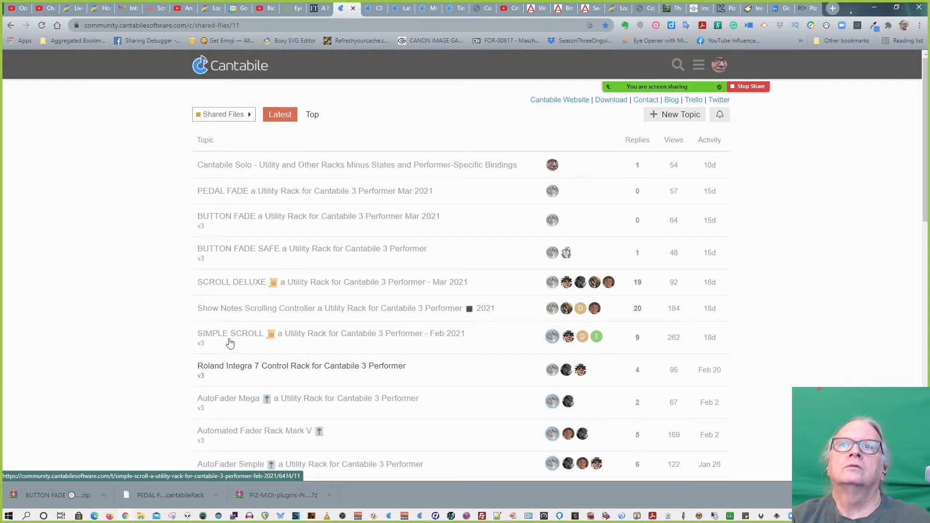
Step: Open the SCROLL DELUXE topic and read its first post on transport commands and the CC4, CC5 and CC6 switches
{"action": "left_click", "coordinate": [248, 284]}
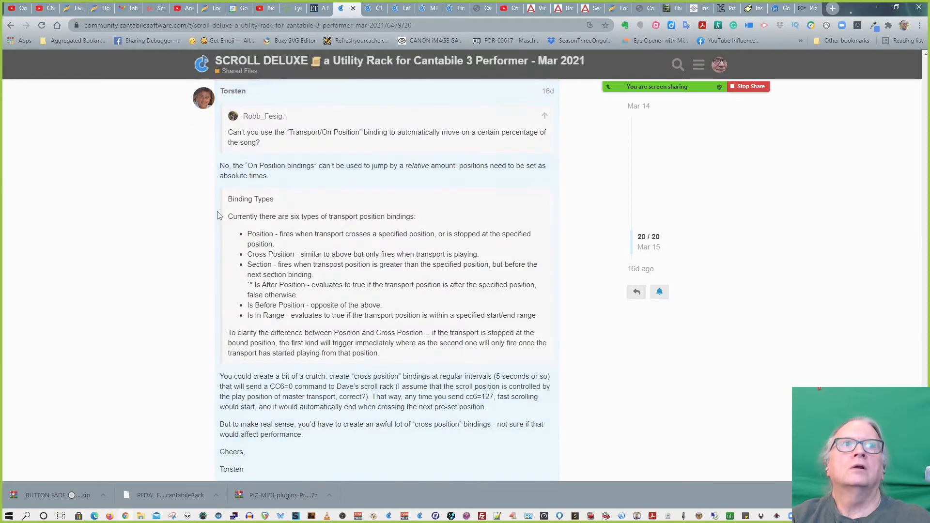
{"action": "left_click", "coordinate": [689, 165]}
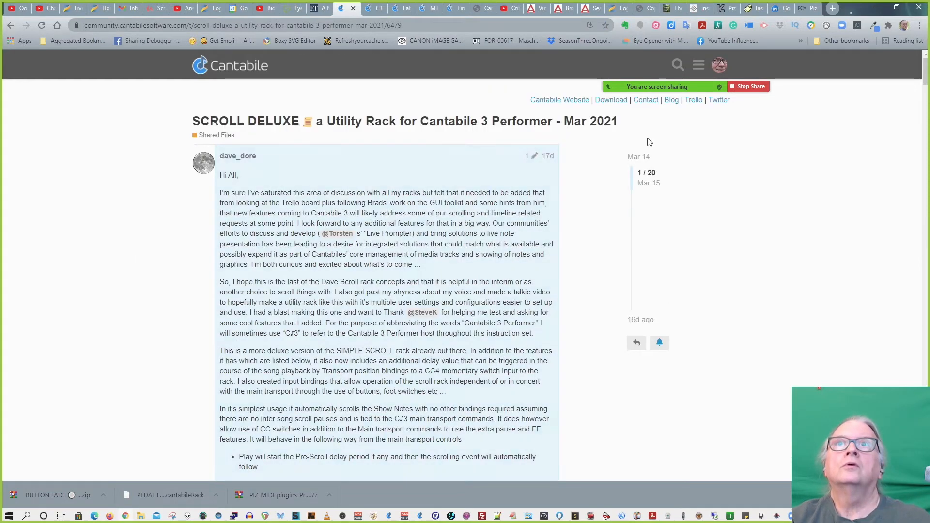
{"action": "scroll", "coordinate": [420, 259], "scroll_direction": "down", "scroll_amount": 10}
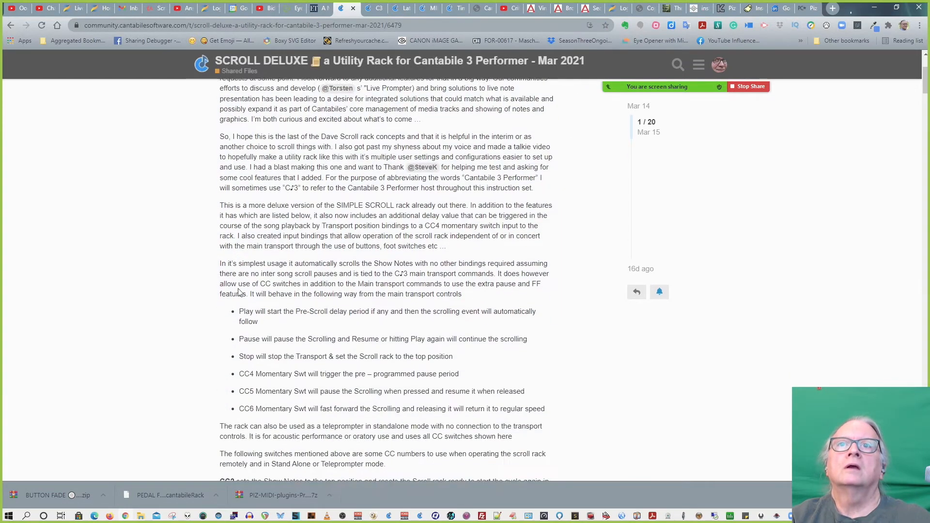
Step: Examine SCROLL DELUXE's Show Loopback Ports setting, setup video and zip download, and return to the Shared Files list
{"action": "scroll", "coordinate": [238, 289], "scroll_direction": "down", "scroll_amount": 7}
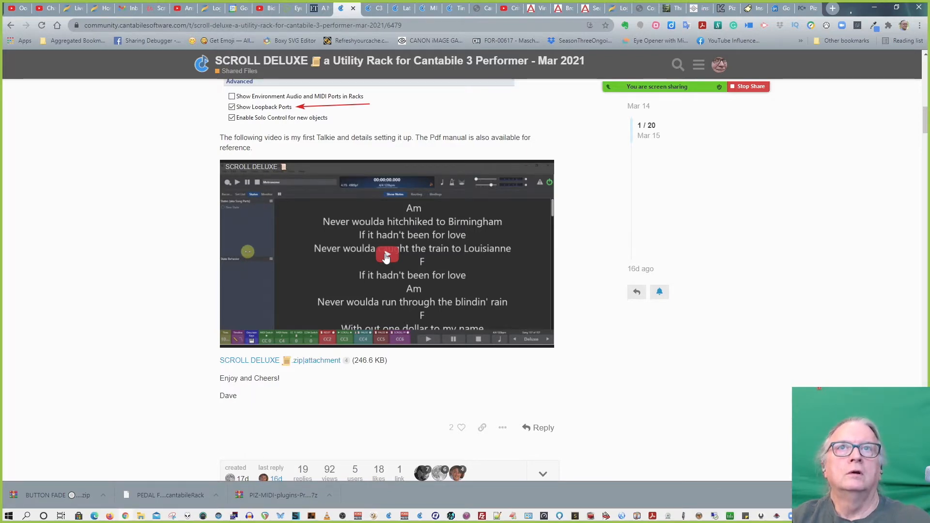
{"action": "scroll", "coordinate": [386, 258], "scroll_direction": "up", "scroll_amount": 9}
{"action": "scroll", "coordinate": [386, 257], "scroll_direction": "down", "scroll_amount": 6}
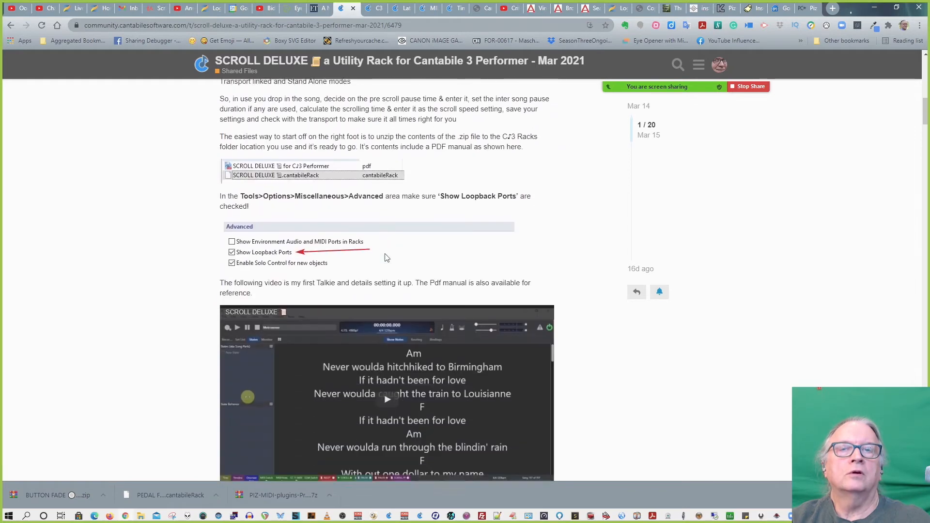
{"action": "scroll", "coordinate": [386, 257], "scroll_direction": "down", "scroll_amount": 2}
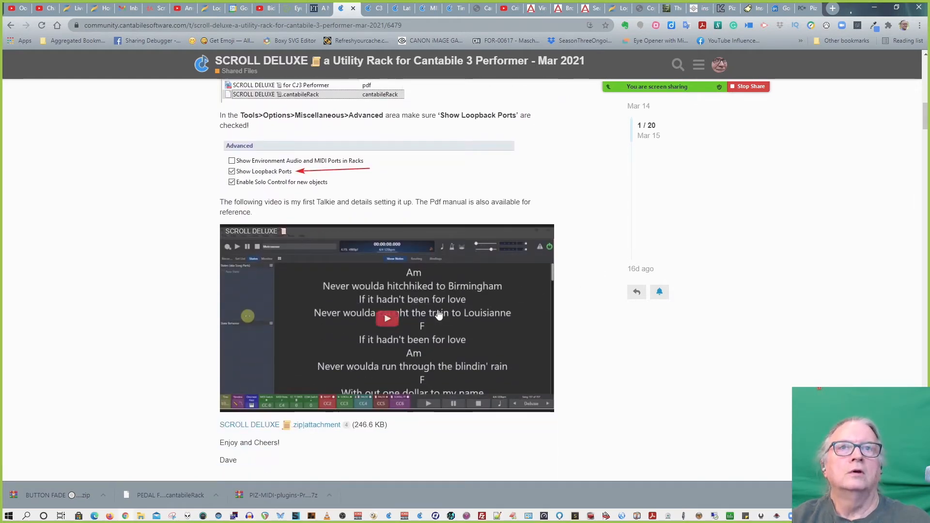
{"action": "scroll", "coordinate": [428, 322], "scroll_direction": "down", "scroll_amount": 1}
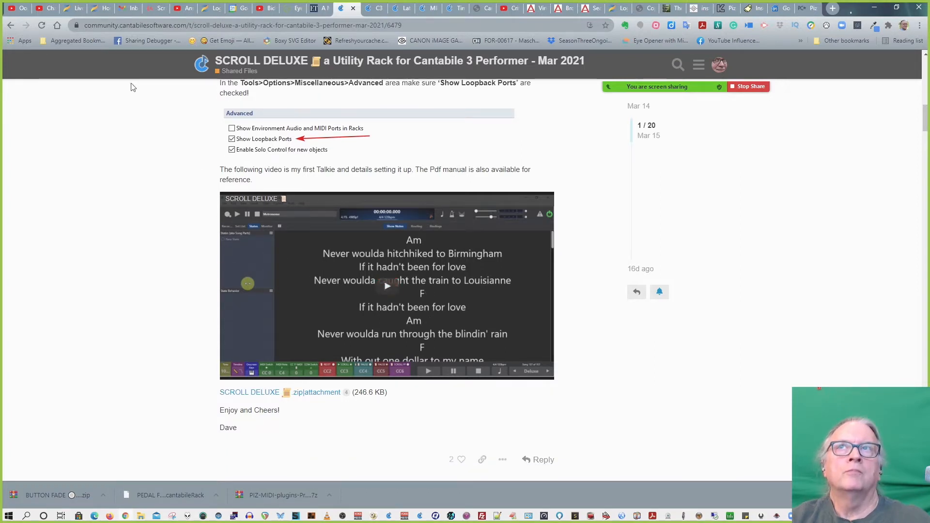
{"action": "left_click", "coordinate": [10, 25]}
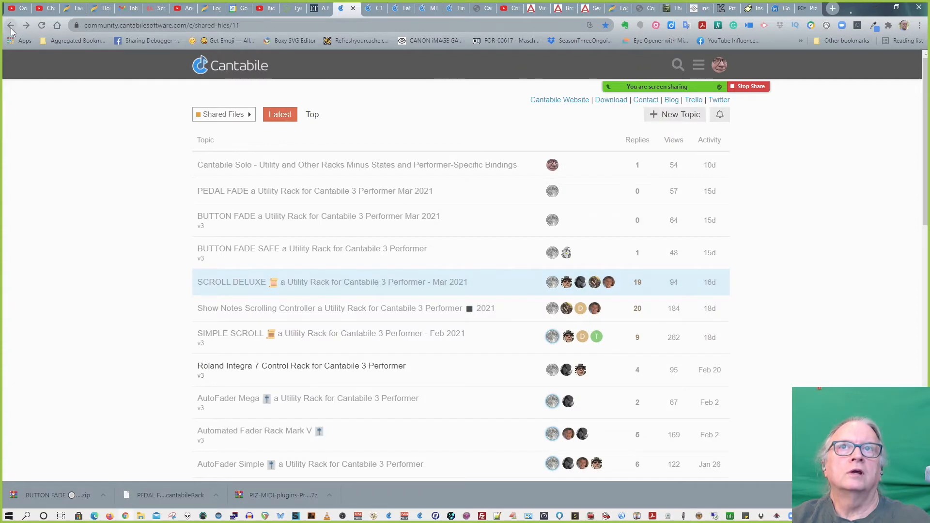
Step: Open the BUTTON FADE SAFE topic and read its first post on fade behaviour, zip contents and loopback ports
{"action": "left_click", "coordinate": [300, 251]}
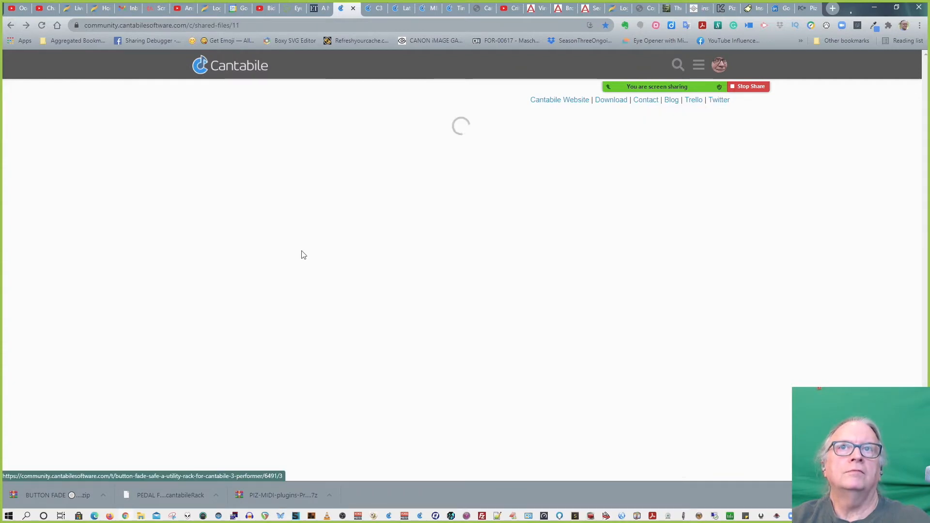
{"action": "scroll", "coordinate": [309, 269], "scroll_direction": "up", "scroll_amount": 3}
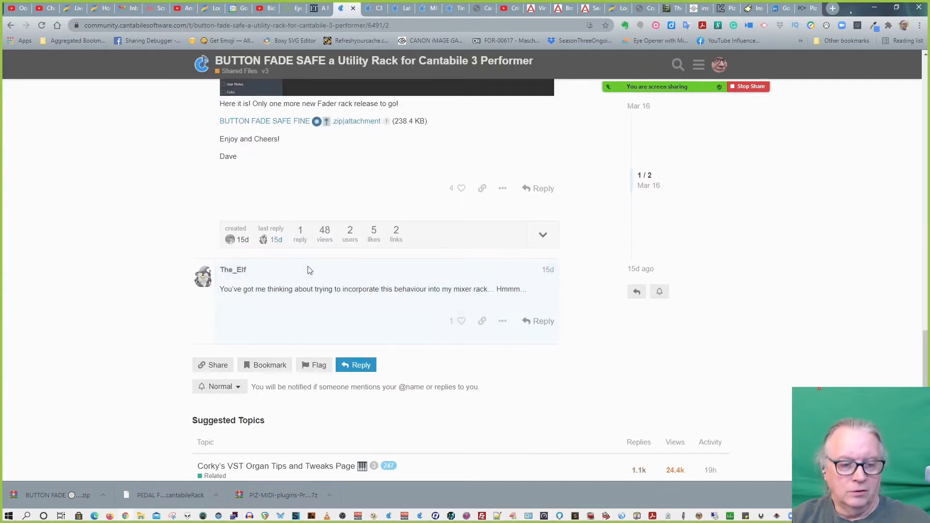
{"action": "scroll", "coordinate": [309, 269], "scroll_direction": "up", "scroll_amount": 10}
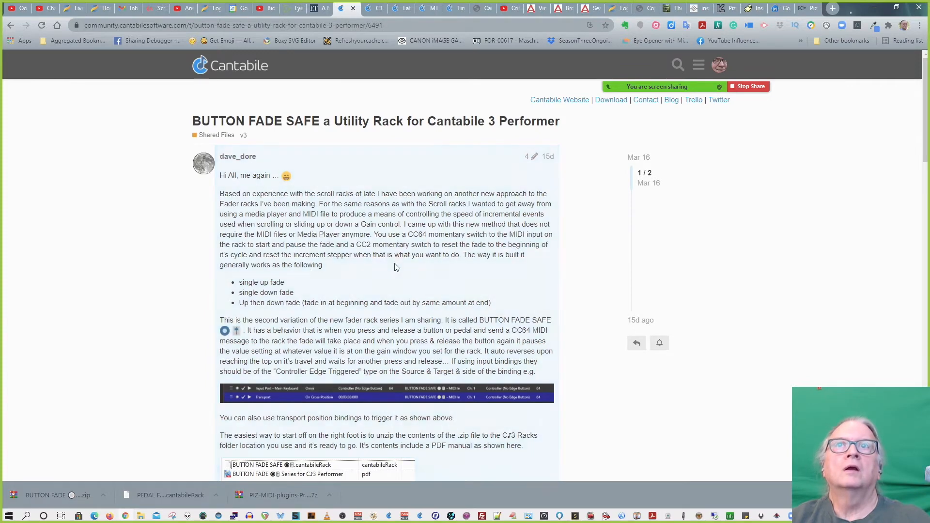
{"action": "scroll", "coordinate": [395, 263], "scroll_direction": "down", "scroll_amount": 2}
{"action": "scroll", "coordinate": [395, 263], "scroll_direction": "down", "scroll_amount": 6}
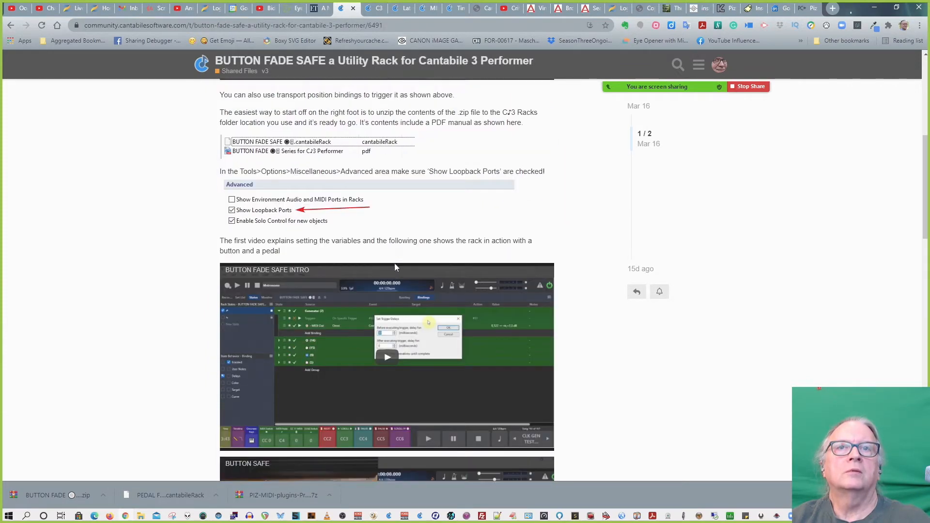
Step: Examine the BUTTON FADE SAFE INTRO and BUTTON SAFE videos in the post, and return to the Shared Files list
{"action": "scroll", "coordinate": [395, 267], "scroll_direction": "down", "scroll_amount": 2}
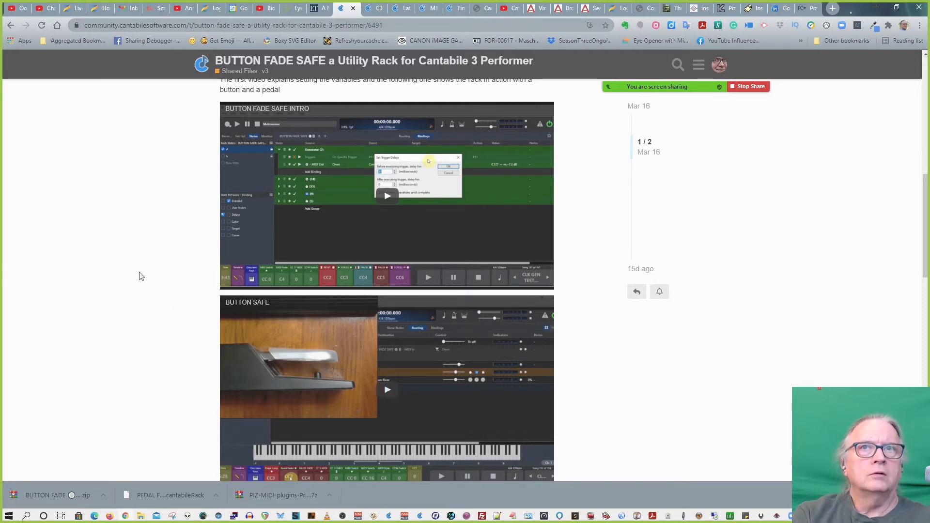
{"action": "scroll", "coordinate": [139, 276], "scroll_direction": "up", "scroll_amount": 1}
{"action": "scroll", "coordinate": [137, 283], "scroll_direction": "down", "scroll_amount": 1}
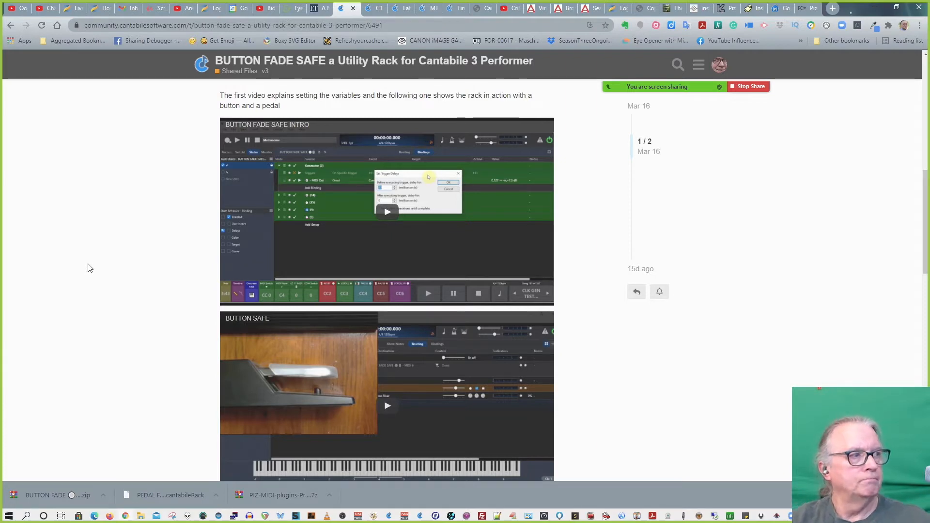
{"action": "scroll", "coordinate": [30, 281], "scroll_direction": "up", "scroll_amount": 1}
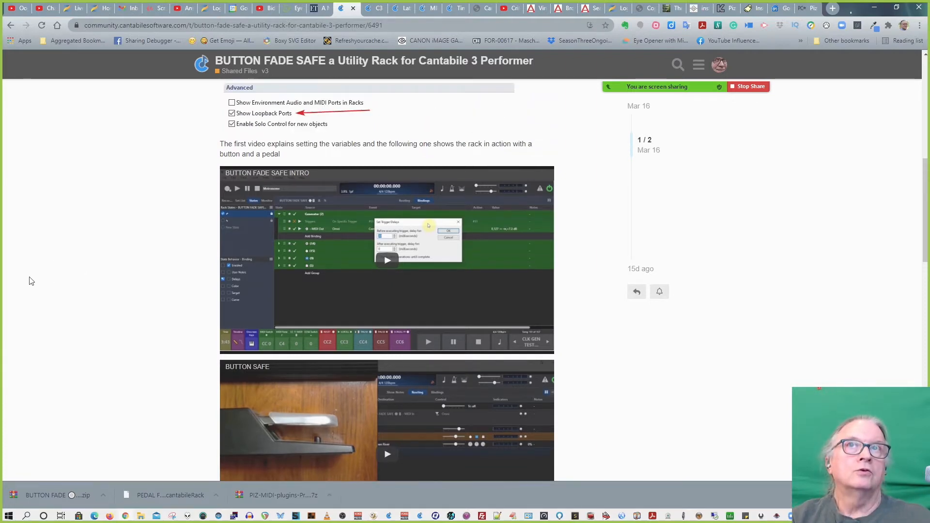
{"action": "scroll", "coordinate": [30, 281], "scroll_direction": "down", "scroll_amount": 1}
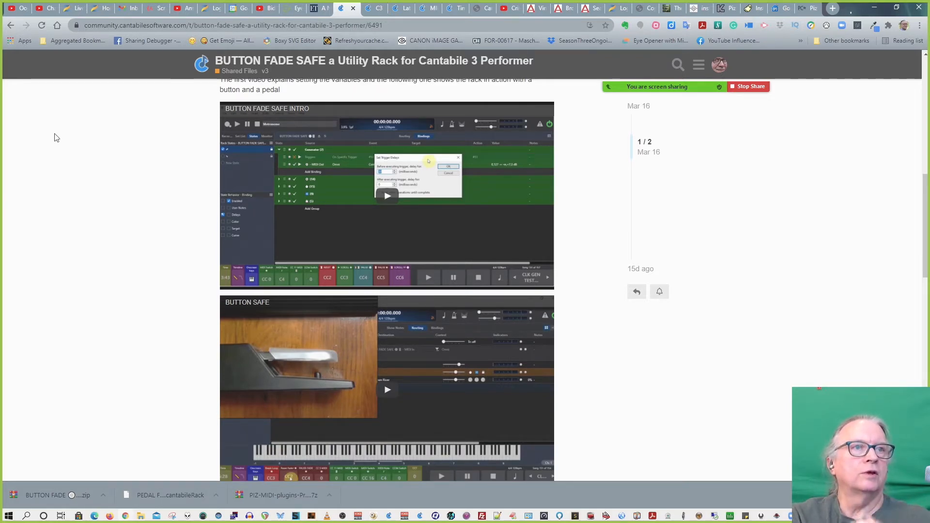
{"action": "left_click", "coordinate": [11, 26]}
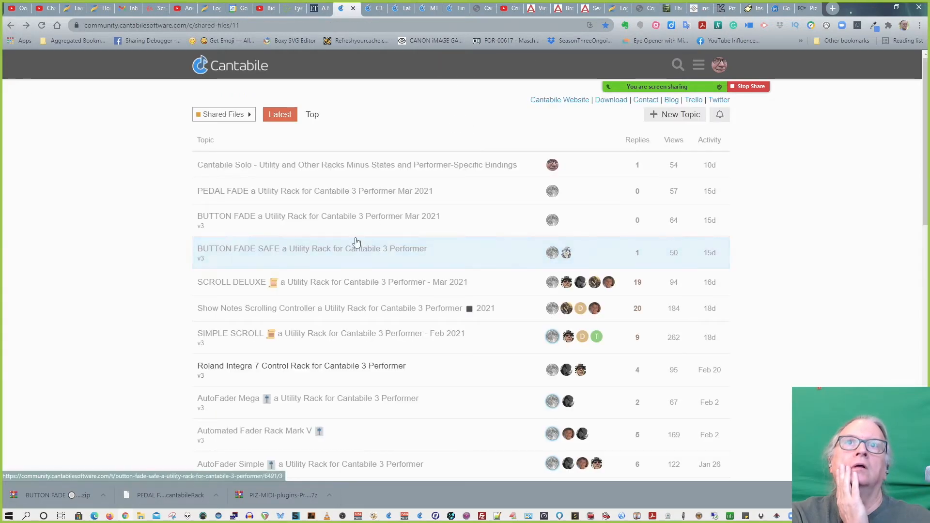
Step: Open the BUTTON FADE topic, examine its description and two demonstration videos, and return to the Shared Files list
{"action": "left_click", "coordinate": [312, 217]}
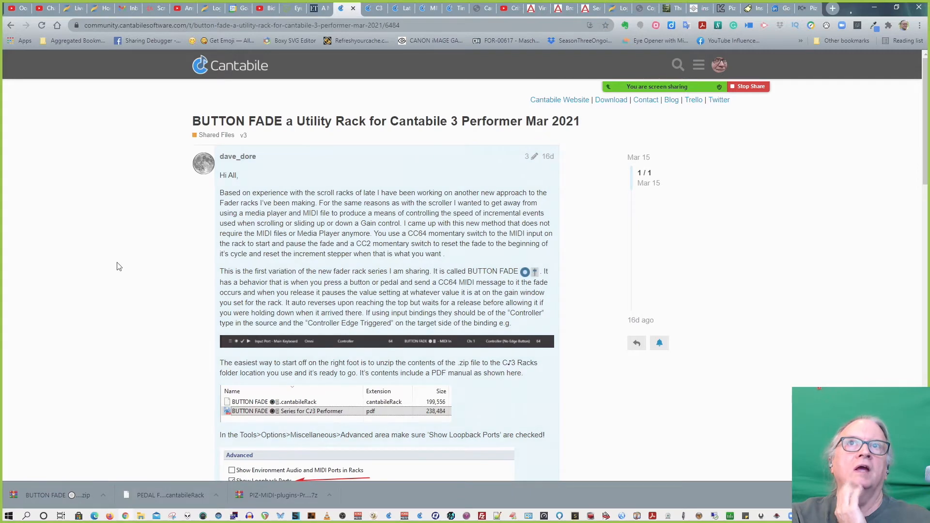
{"action": "scroll", "coordinate": [97, 263], "scroll_direction": "down", "scroll_amount": 10}
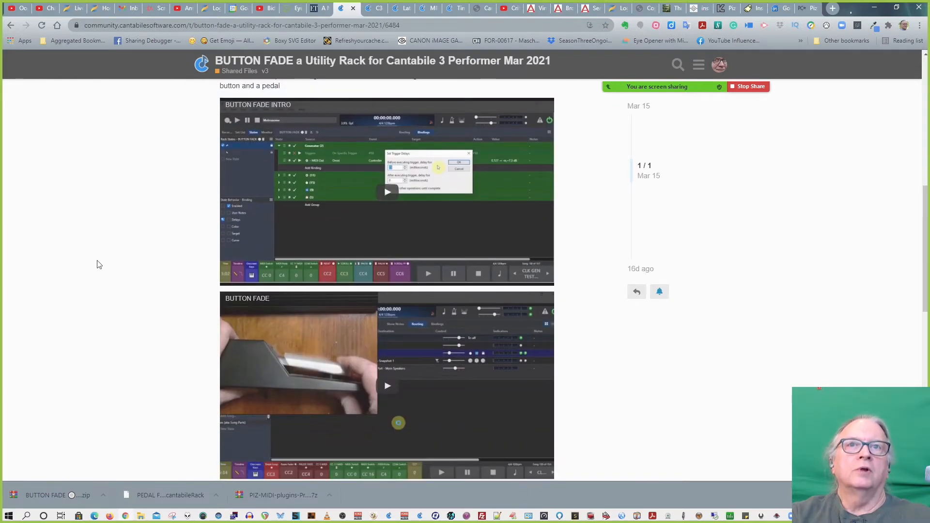
{"action": "scroll", "coordinate": [99, 265], "scroll_direction": "down", "scroll_amount": 2}
{"action": "scroll", "coordinate": [98, 265], "scroll_direction": "up", "scroll_amount": 1}
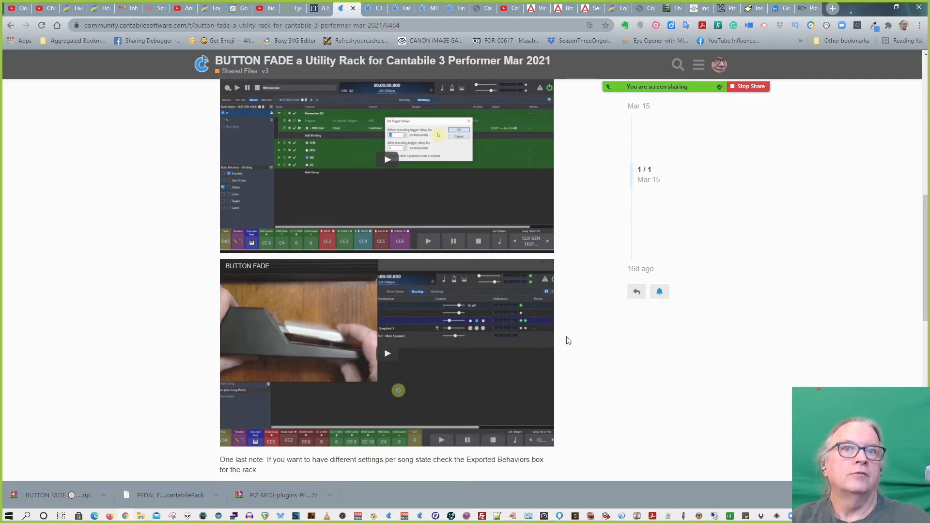
{"action": "scroll", "coordinate": [567, 340], "scroll_direction": "down", "scroll_amount": 2}
{"action": "scroll", "coordinate": [565, 339], "scroll_direction": "down", "scroll_amount": 1}
{"action": "scroll", "coordinate": [564, 338], "scroll_direction": "up", "scroll_amount": 2}
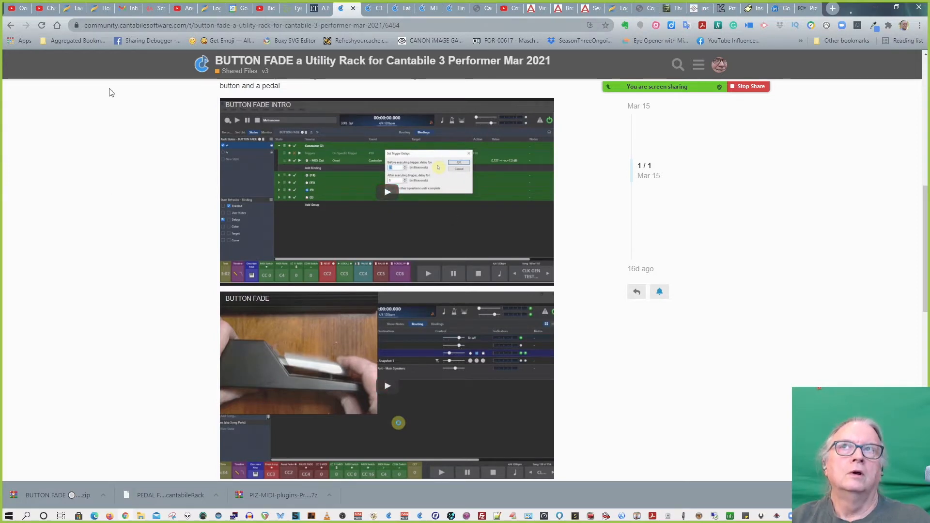
{"action": "key", "text": "alt+Left"}
Step: Open the PEDAL FADE topic and examine its partial-fade features, Show Loopback Ports setting and explanatory video
{"action": "left_click", "coordinate": [289, 192]}
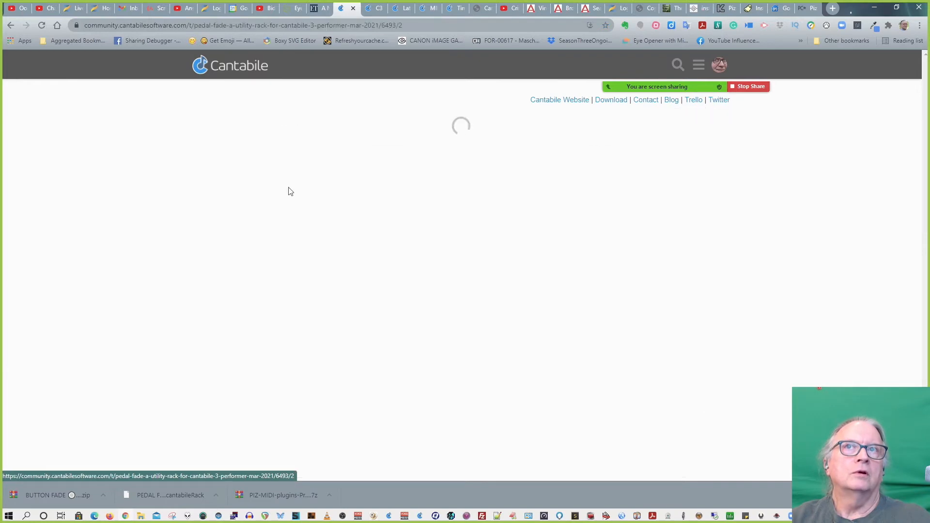
{"action": "scroll", "coordinate": [115, 271], "scroll_direction": "down", "scroll_amount": 1}
{"action": "scroll", "coordinate": [115, 271], "scroll_direction": "down", "scroll_amount": 5}
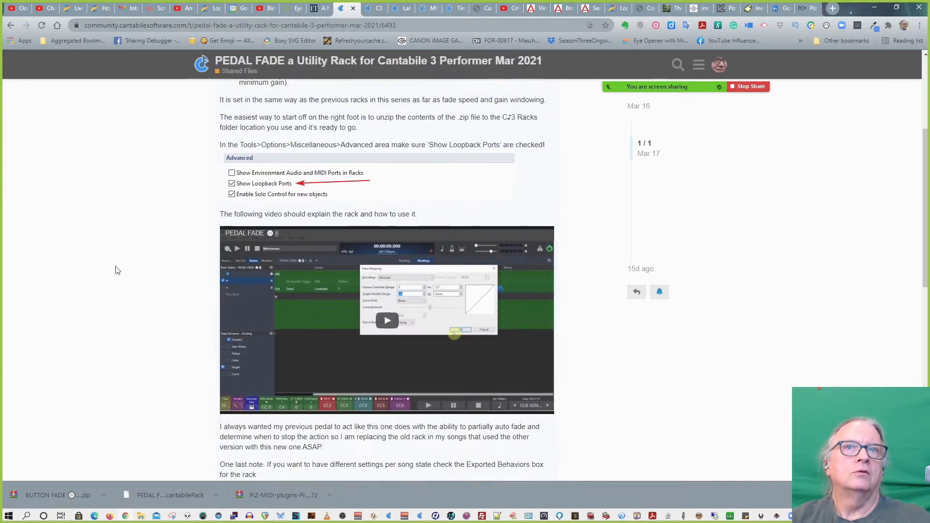
{"action": "scroll", "coordinate": [115, 270], "scroll_direction": "up", "scroll_amount": 3}
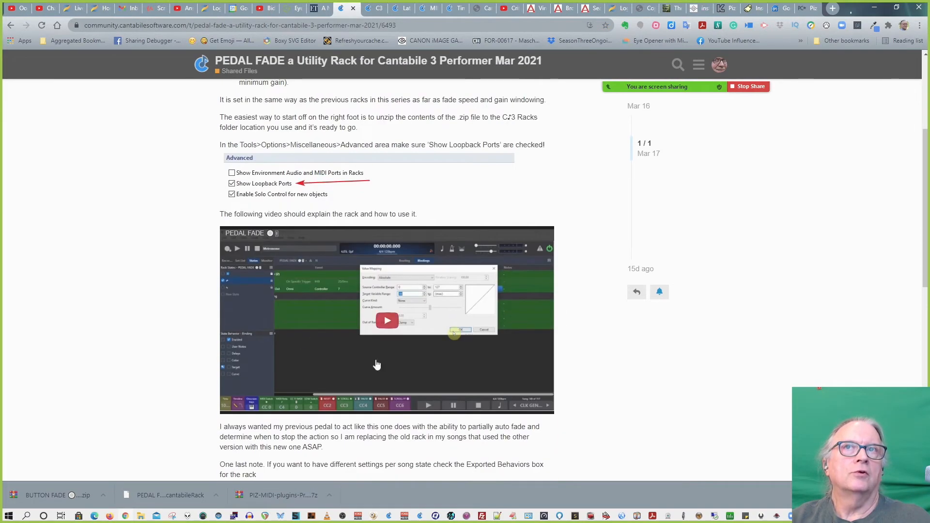
{"action": "scroll", "coordinate": [156, 289], "scroll_direction": "down", "scroll_amount": 1}
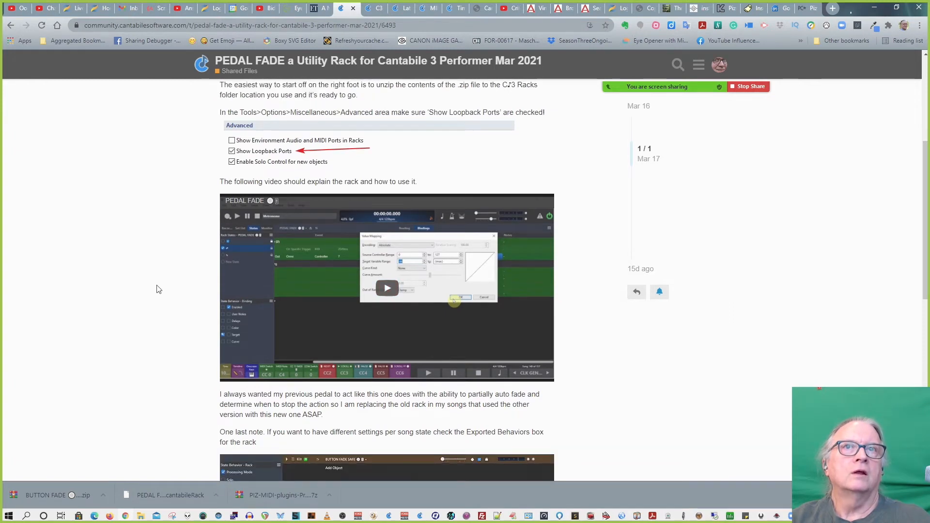
{"action": "scroll", "coordinate": [157, 289], "scroll_direction": "up", "scroll_amount": 4}
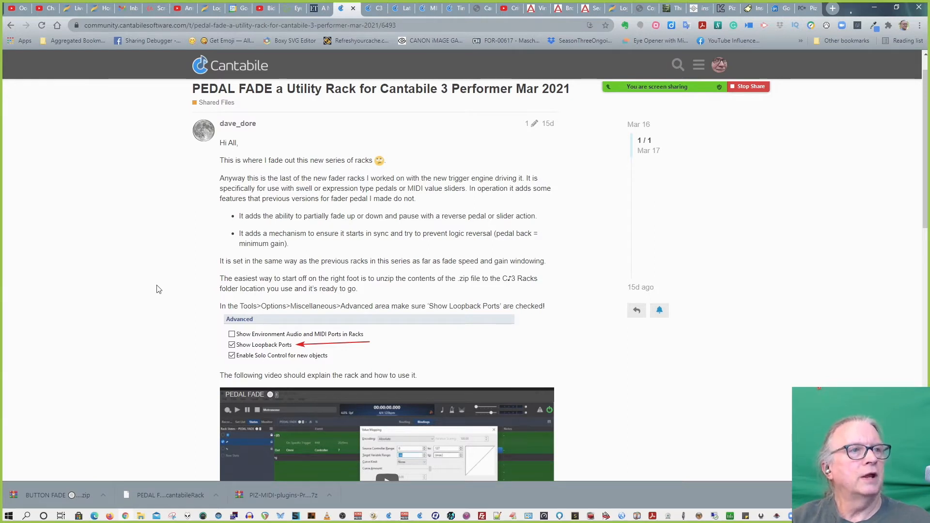
{"action": "scroll", "coordinate": [153, 287], "scroll_direction": "down", "scroll_amount": 2}
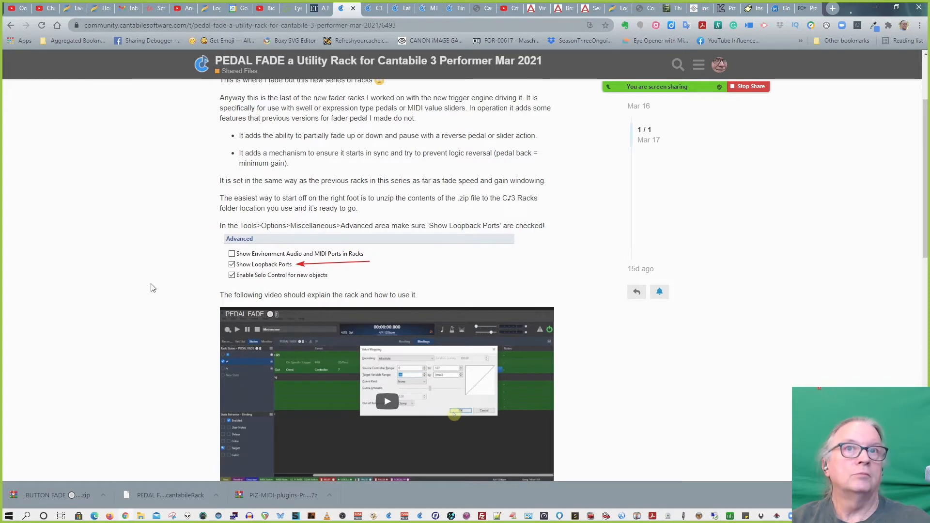
{"action": "scroll", "coordinate": [153, 287], "scroll_direction": "down", "scroll_amount": 2}
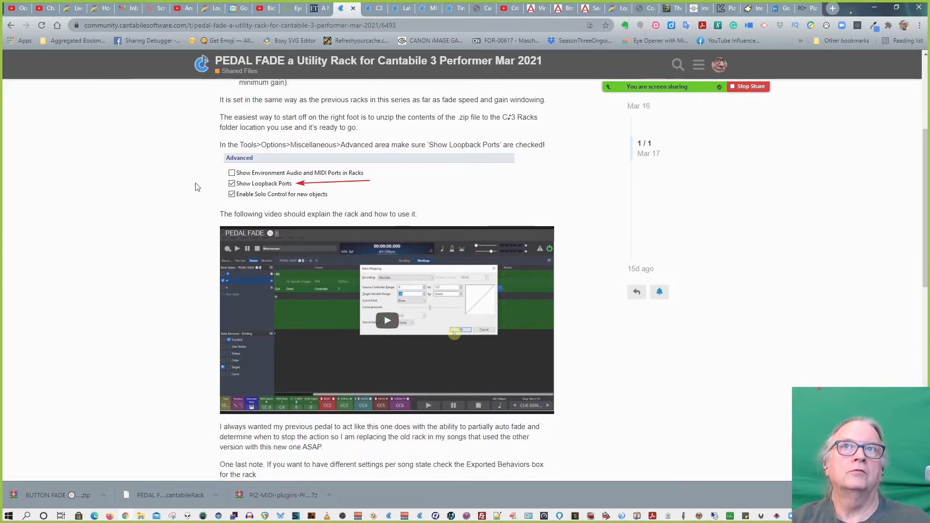
Step: Review PEDAL FADE's Exported Behaviors note and cantabileRack download, and return to the start of the post
{"action": "scroll", "coordinate": [201, 146], "scroll_direction": "down", "scroll_amount": 6}
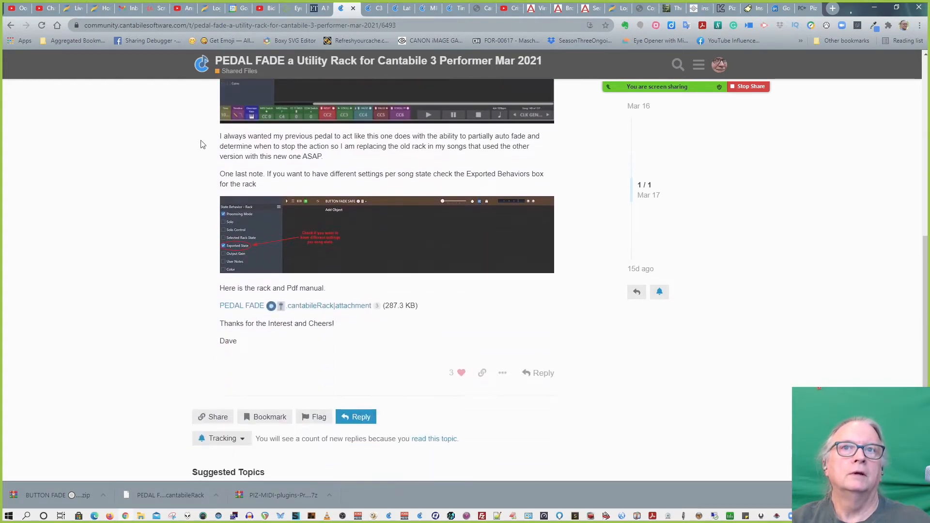
{"action": "scroll", "coordinate": [202, 144], "scroll_direction": "up", "scroll_amount": 3}
{"action": "right_click", "coordinate": [201, 145]}
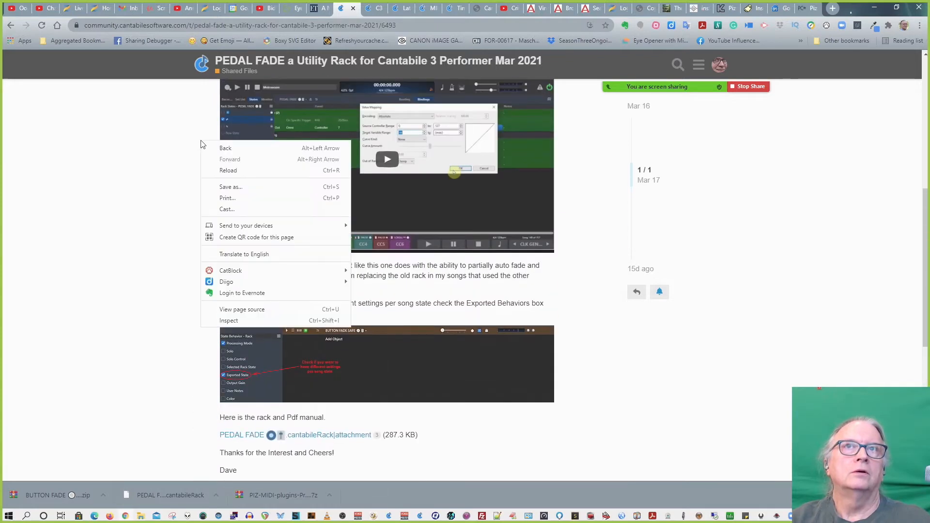
{"action": "left_click", "coordinate": [154, 145]}
{"action": "scroll", "coordinate": [160, 160], "scroll_direction": "up", "scroll_amount": 6}
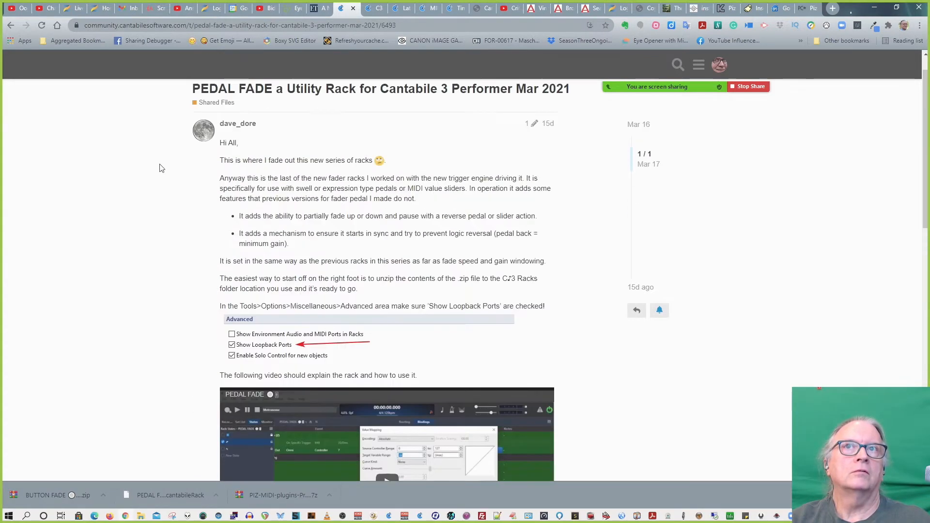
{"action": "scroll", "coordinate": [161, 168], "scroll_direction": "up", "scroll_amount": 1}
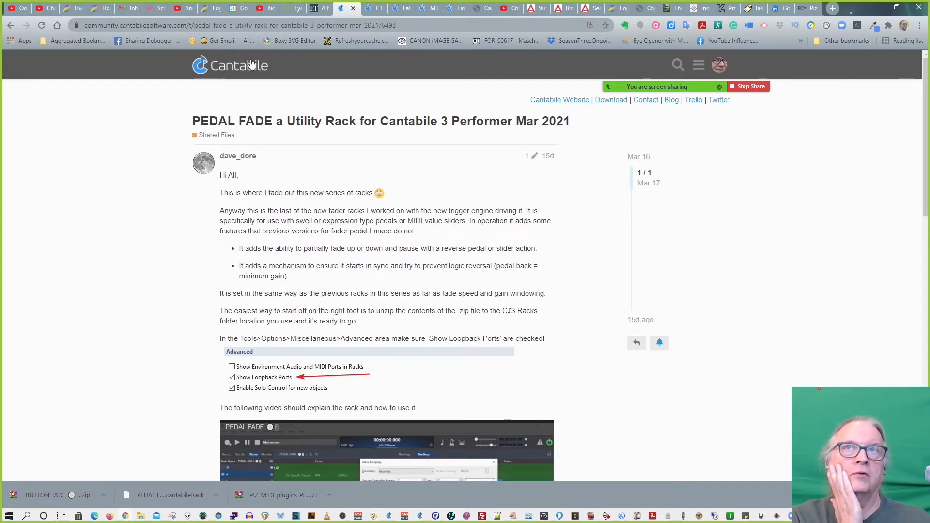
Step: Show the community's main topic list and switch past the C3 Utility Racks thread to the Latch controller midi filter thread
{"action": "left_click", "coordinate": [245, 70]}
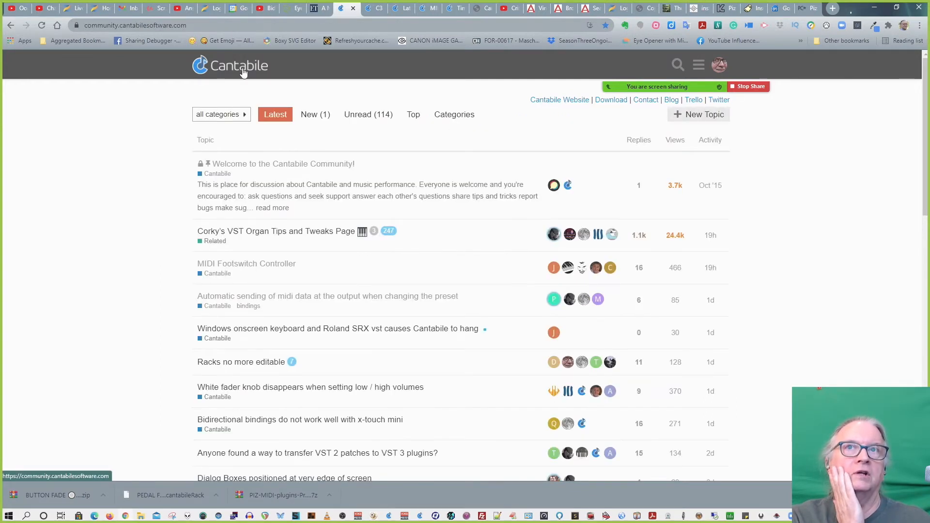
{"action": "left_click", "coordinate": [372, 8]}
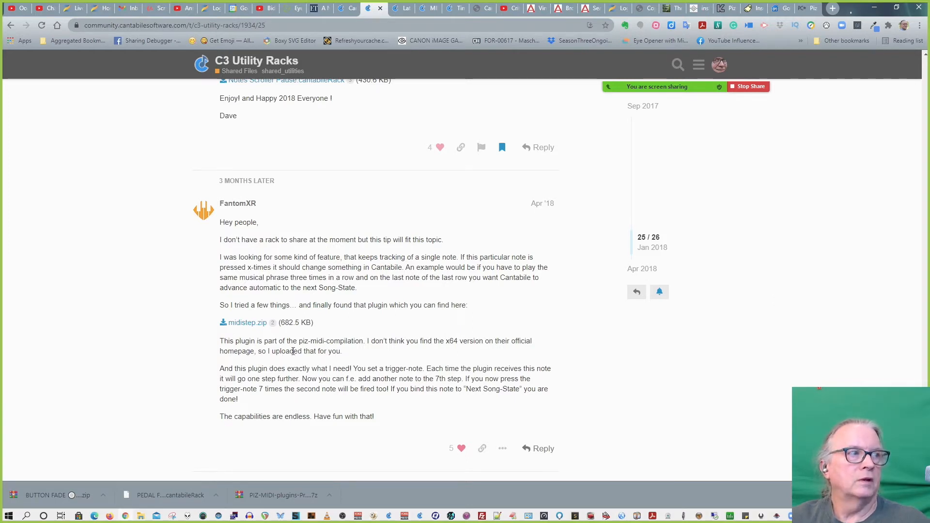
{"action": "left_click", "coordinate": [395, 11]}
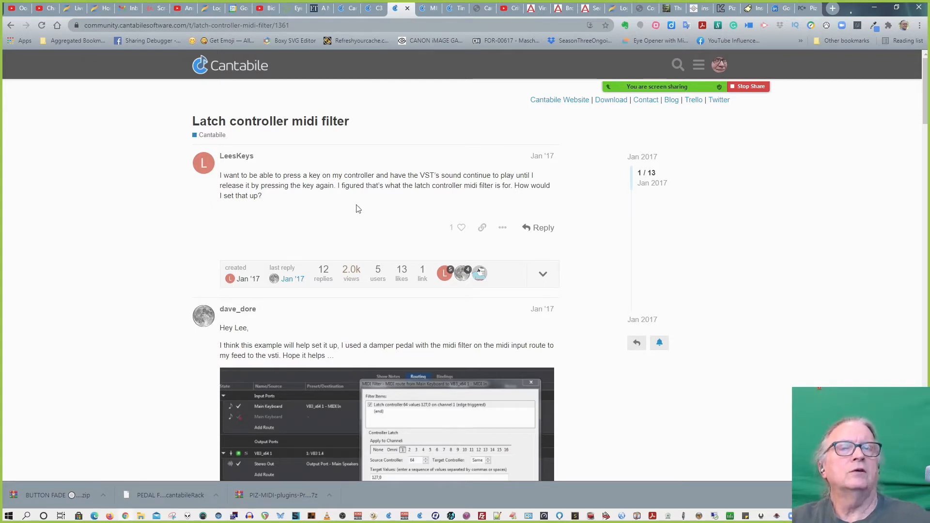
Step: Examine the replies in the Latch controller midi filter thread down to the post offering Sustainer.cantabileRack
{"action": "scroll", "coordinate": [355, 209], "scroll_direction": "down", "scroll_amount": 15}
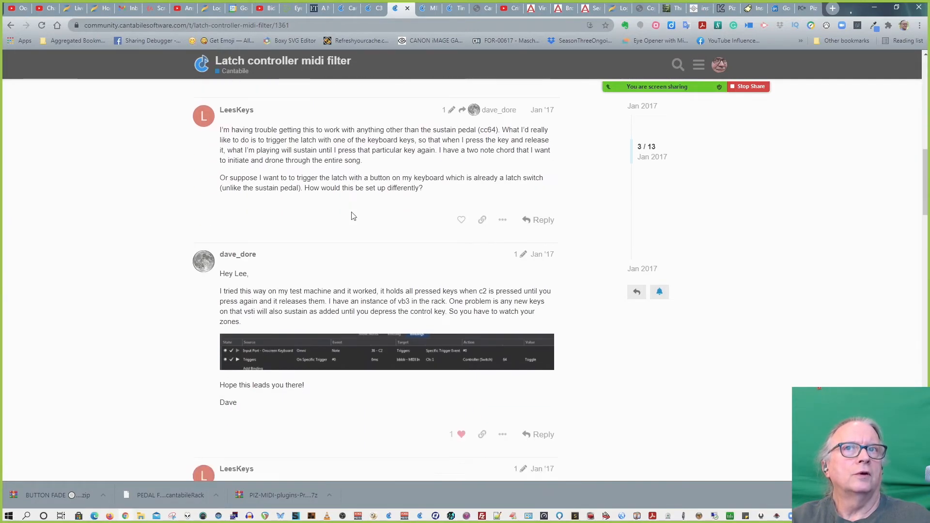
{"action": "scroll", "coordinate": [352, 217], "scroll_direction": "down", "scroll_amount": 15}
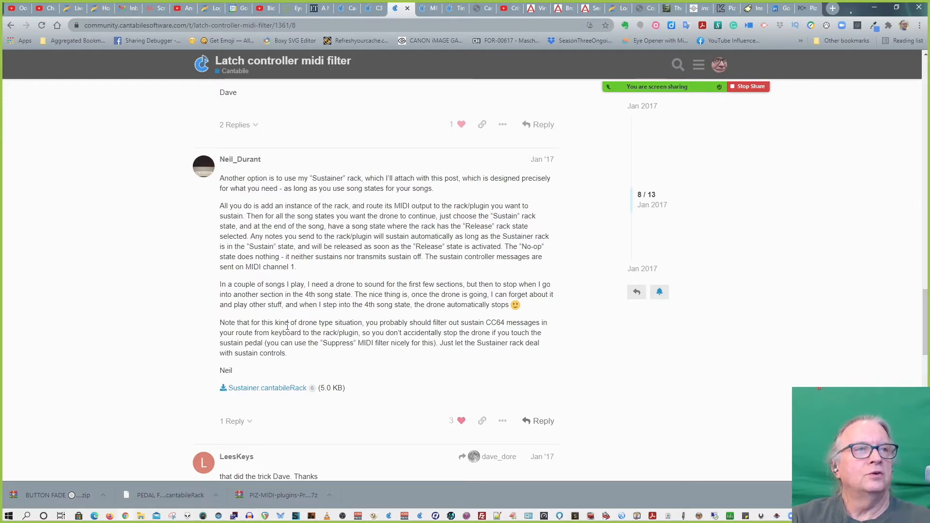
{"action": "double_click", "coordinate": [308, 295]}
{"action": "left_click", "coordinate": [339, 301]}
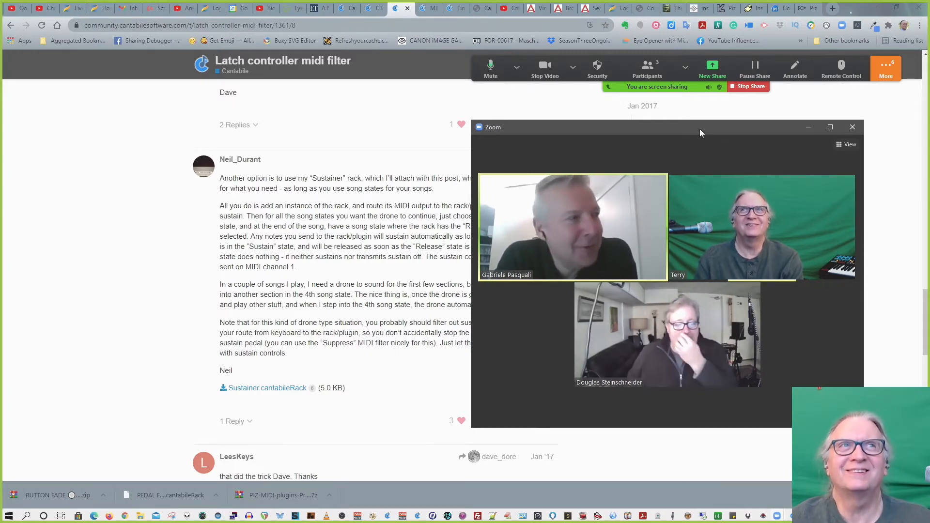
Step: Reposition the Zoom meeting window and examine the thread's remaining replies, including the "Hold and Block" filter suggestion and the Sustainer rack instructions
{"action": "left_click_drag", "start_coordinate": [691, 125], "coordinate": [745, 140]}
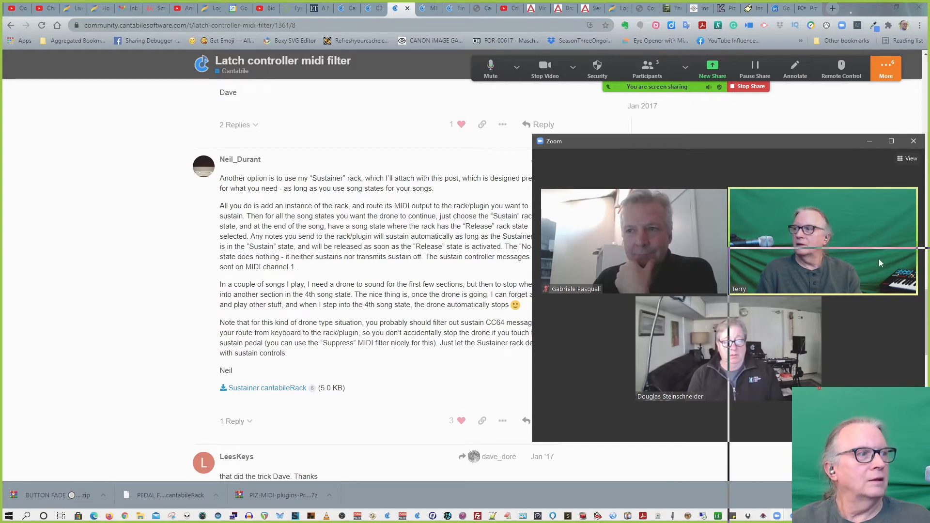
{"action": "left_click_drag", "start_coordinate": [681, 144], "coordinate": [481, 125]}
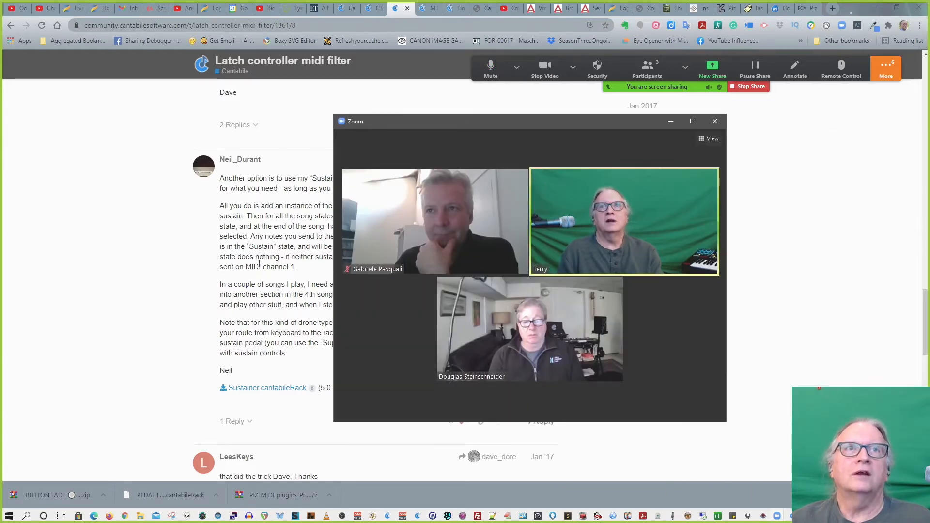
{"action": "scroll", "coordinate": [259, 263], "scroll_direction": "down", "scroll_amount": 2}
{"action": "scroll", "coordinate": [259, 263], "scroll_direction": "down", "scroll_amount": 5}
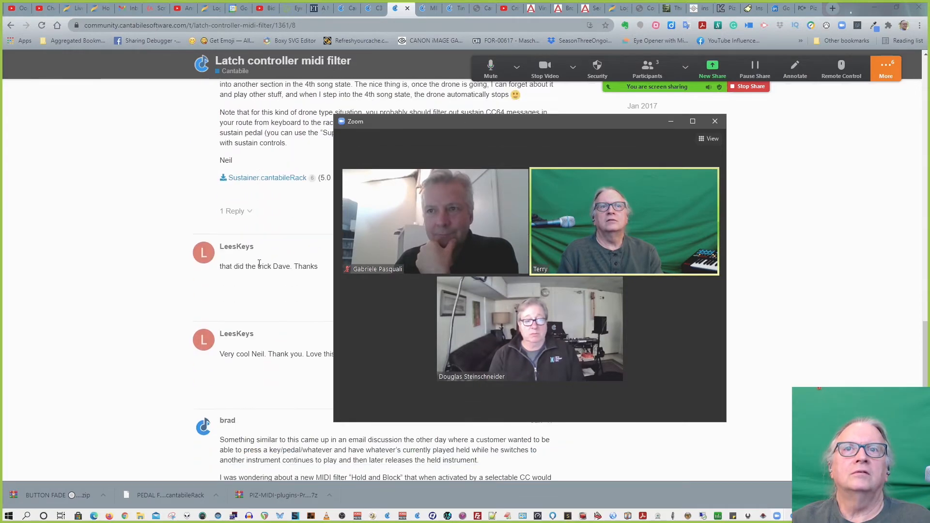
{"action": "scroll", "coordinate": [259, 263], "scroll_direction": "down", "scroll_amount": 4}
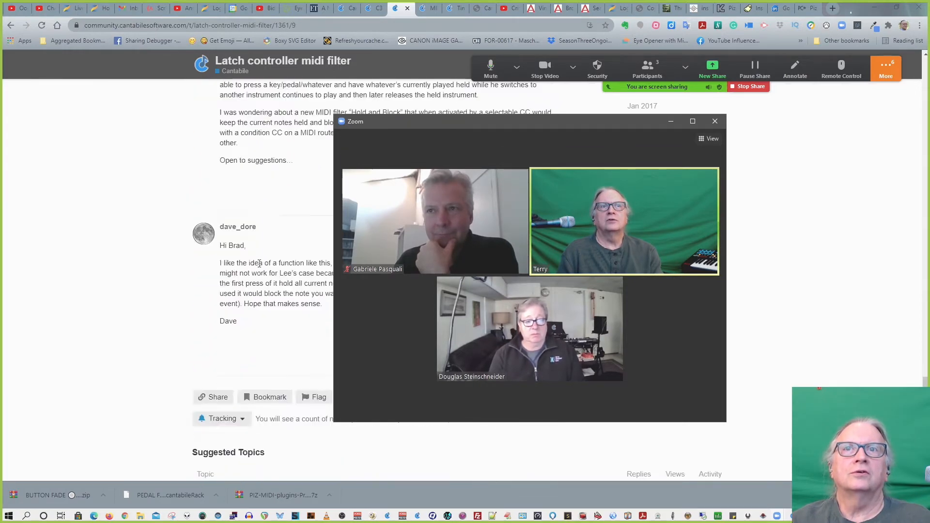
{"action": "scroll", "coordinate": [259, 263], "scroll_direction": "up", "scroll_amount": 3}
{"action": "scroll", "coordinate": [259, 263], "scroll_direction": "up", "scroll_amount": 3}
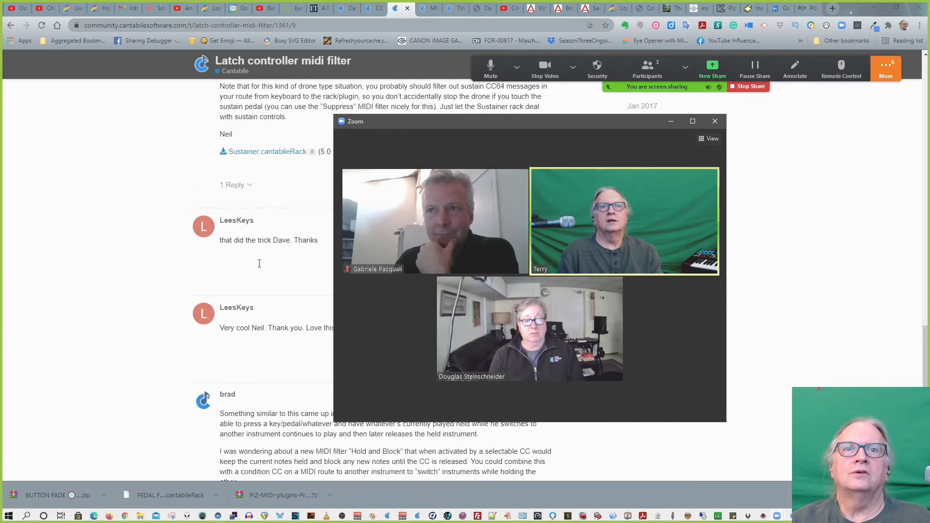
{"action": "scroll", "coordinate": [259, 263], "scroll_direction": "down", "scroll_amount": 1}
{"action": "scroll", "coordinate": [259, 263], "scroll_direction": "down", "scroll_amount": 4}
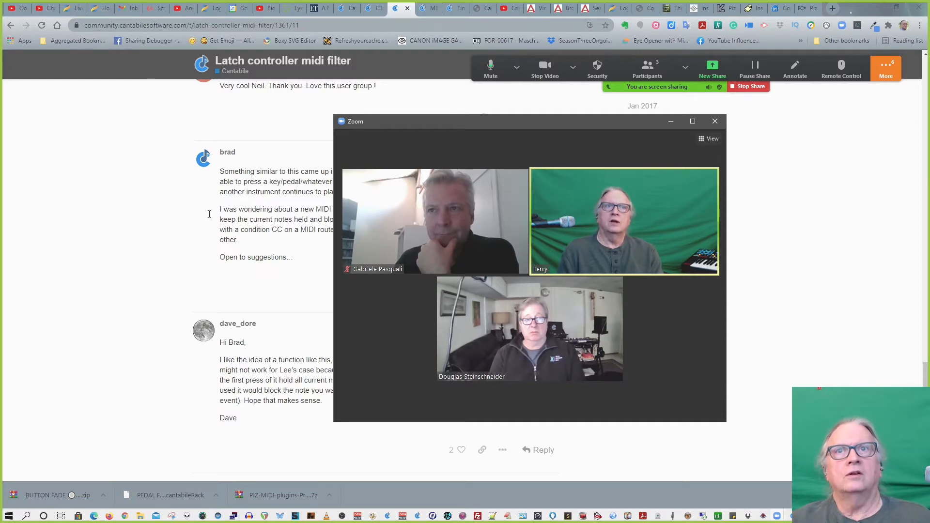
{"action": "scroll", "coordinate": [239, 232], "scroll_direction": "up", "scroll_amount": 7}
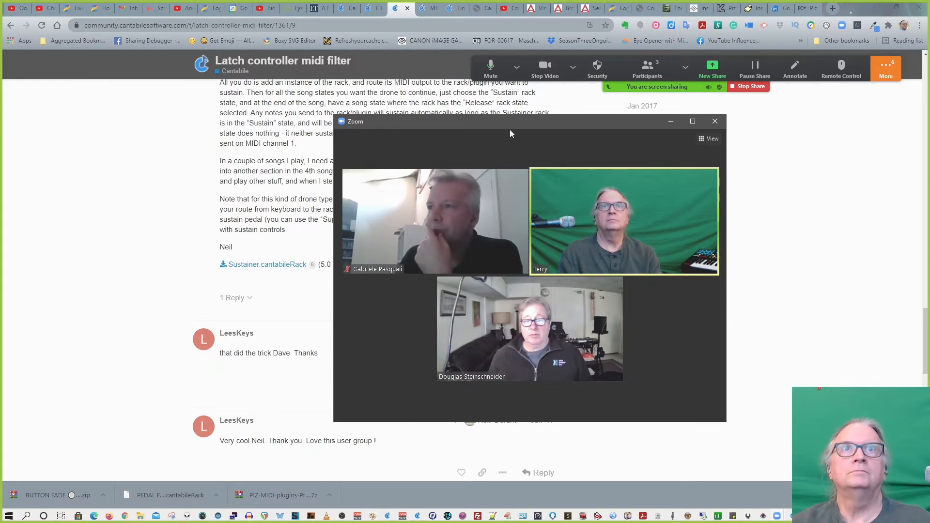
{"action": "left_click_drag", "start_coordinate": [515, 121], "coordinate": [498, 127]}
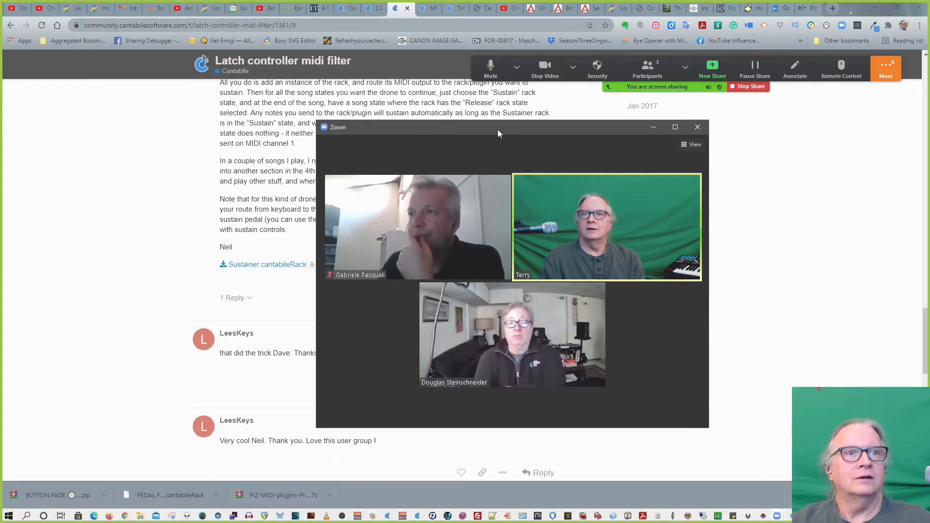
{"action": "left_click_drag", "start_coordinate": [514, 127], "coordinate": [511, 125]}
Step: Switch to Cantabile Performer and add an embedded rack at the end of the Cantabile Performer Tutorials Utility Racks song
{"action": "scroll", "coordinate": [274, 302], "scroll_direction": "down", "scroll_amount": 10}
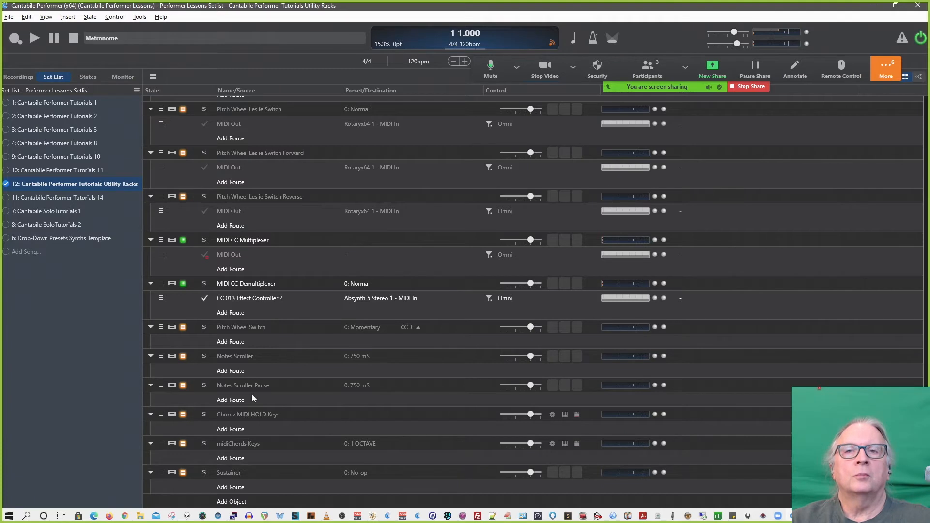
{"action": "left_click", "coordinate": [232, 502]}
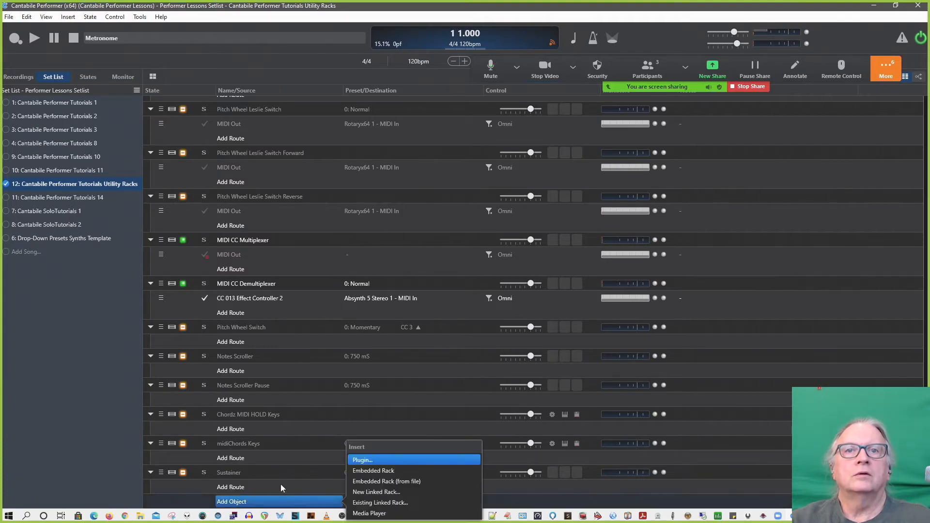
{"action": "left_click", "coordinate": [383, 471]}
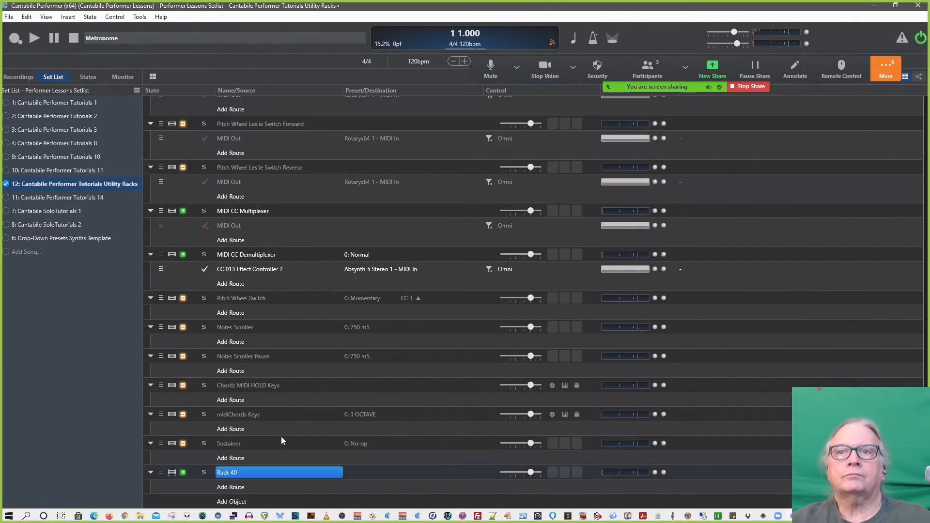
Step: Add a MIDI input port named Test Filter to the new embedded rack
{"action": "right_click", "coordinate": [244, 475]}
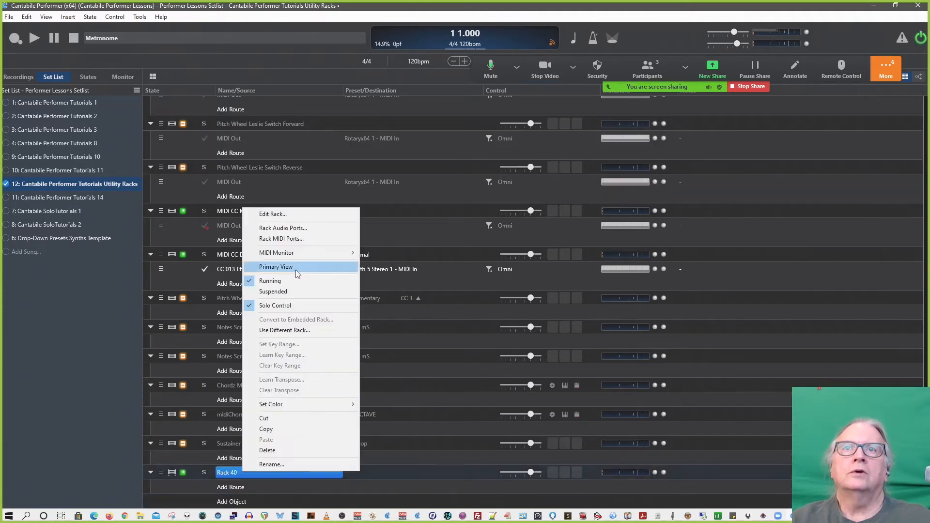
{"action": "left_click", "coordinate": [291, 239]}
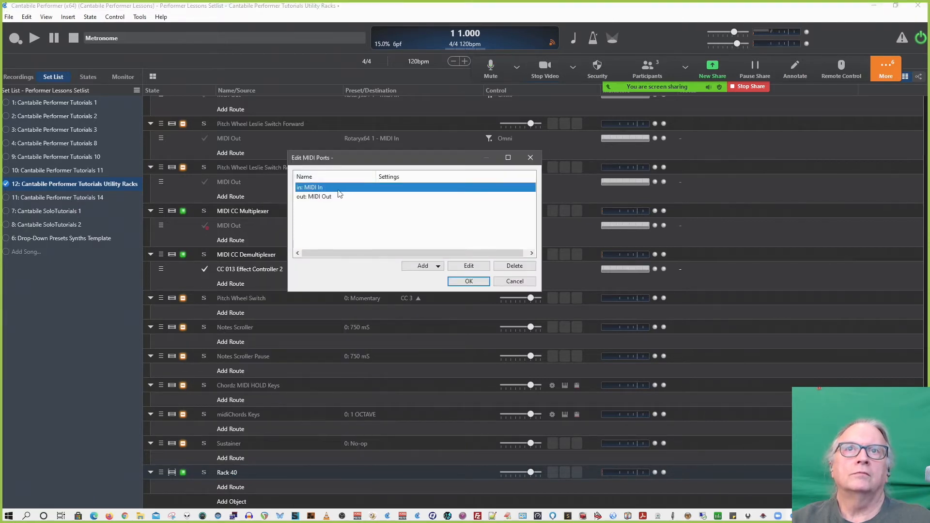
{"action": "left_click", "coordinate": [436, 266]}
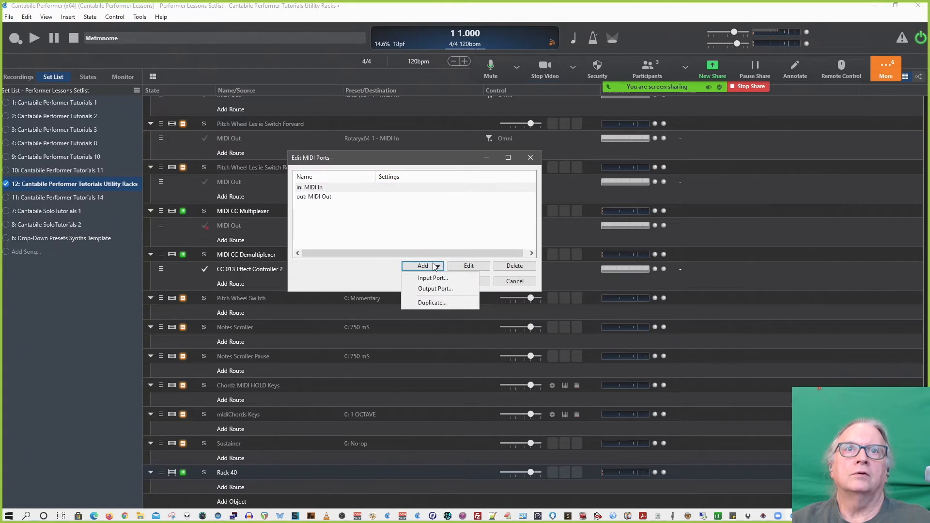
{"action": "left_click", "coordinate": [430, 278]}
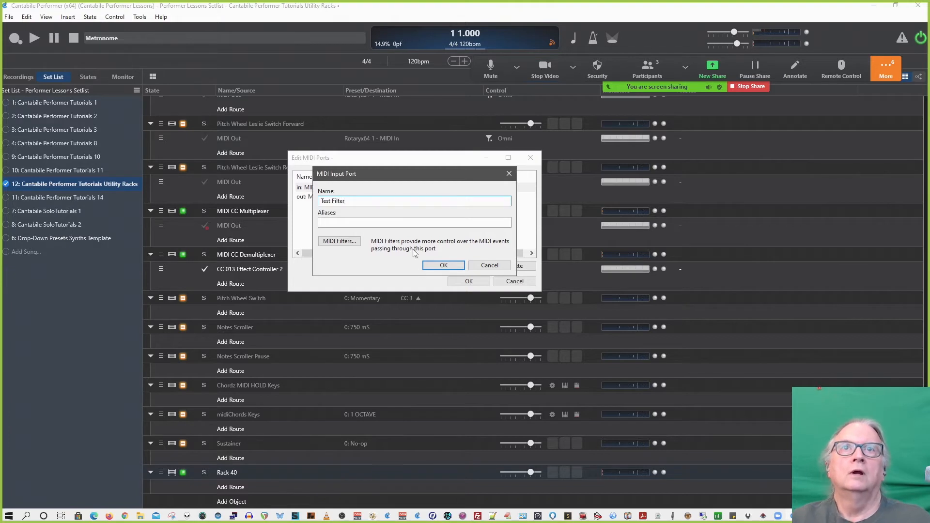
Step: Add a Suppress Events MIDI filter to the Test Filter port, review its options and save the rack's MIDI ports
{"action": "left_click", "coordinate": [340, 241]}
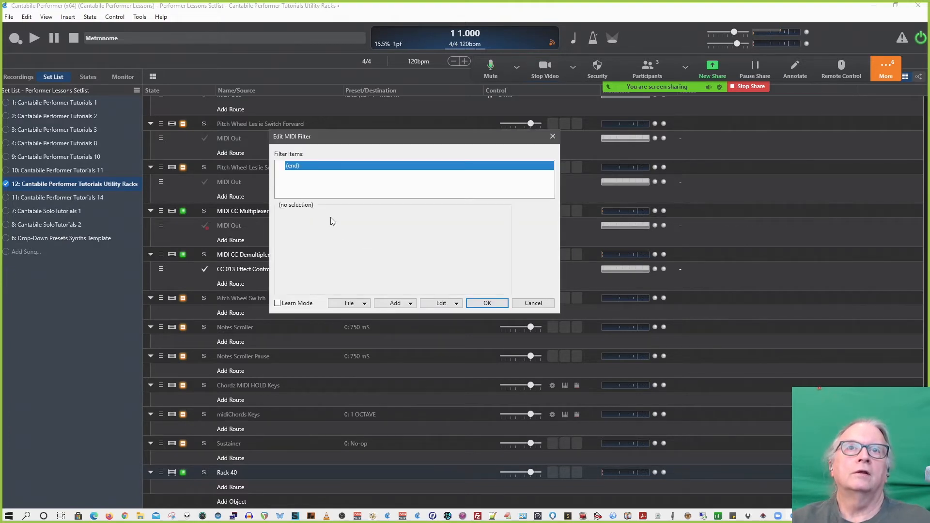
{"action": "left_click", "coordinate": [407, 303]}
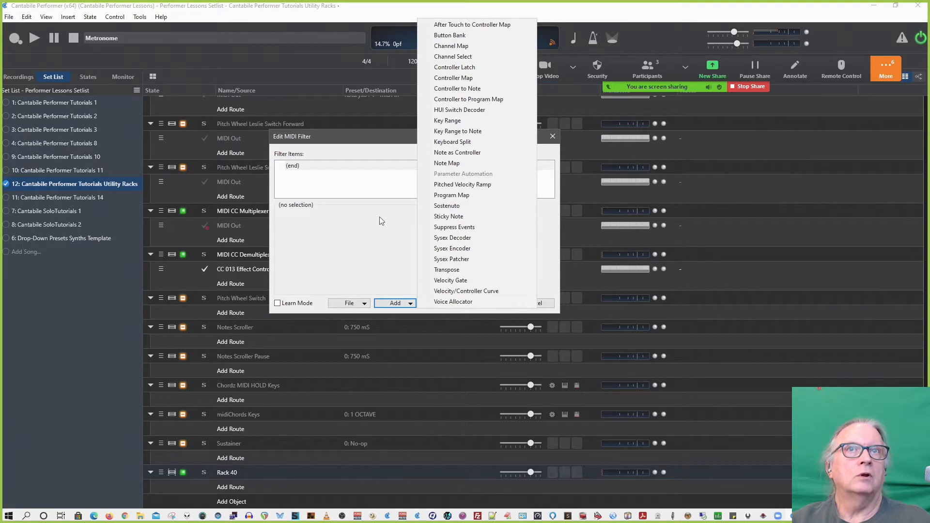
{"action": "left_click", "coordinate": [459, 228]}
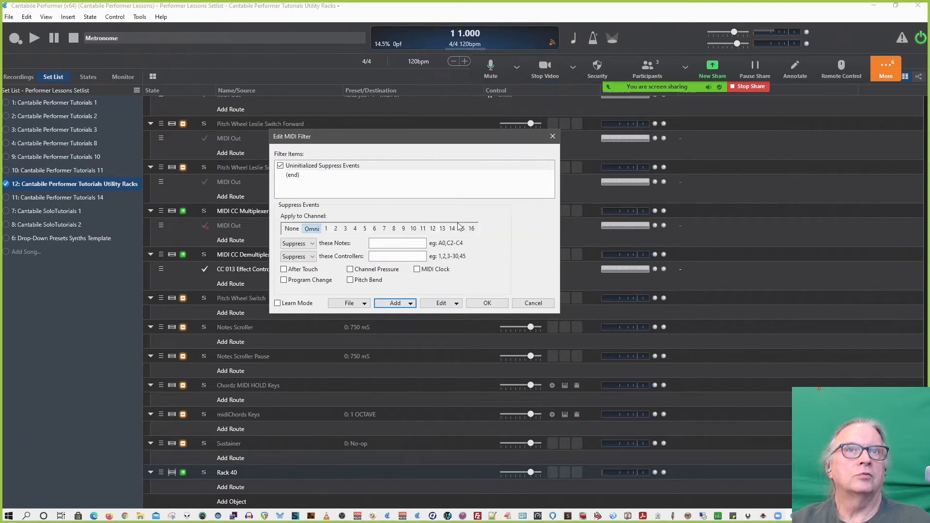
{"action": "left_click", "coordinate": [311, 248]}
{"action": "left_click", "coordinate": [311, 245]}
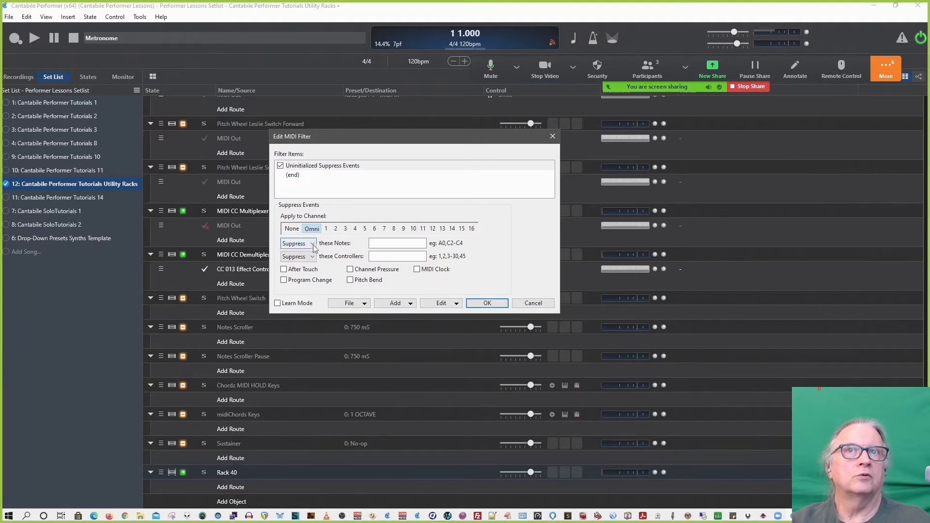
{"action": "left_click", "coordinate": [487, 304]}
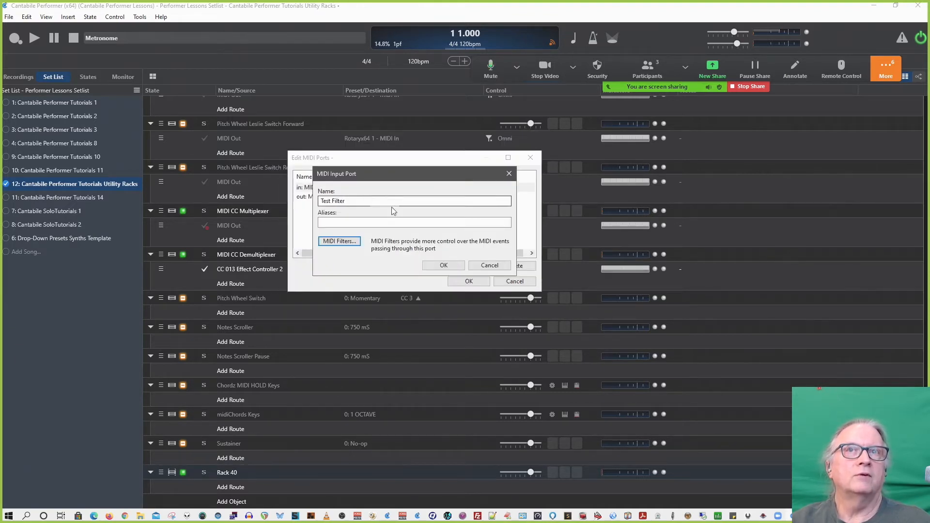
{"action": "left_click", "coordinate": [453, 266]}
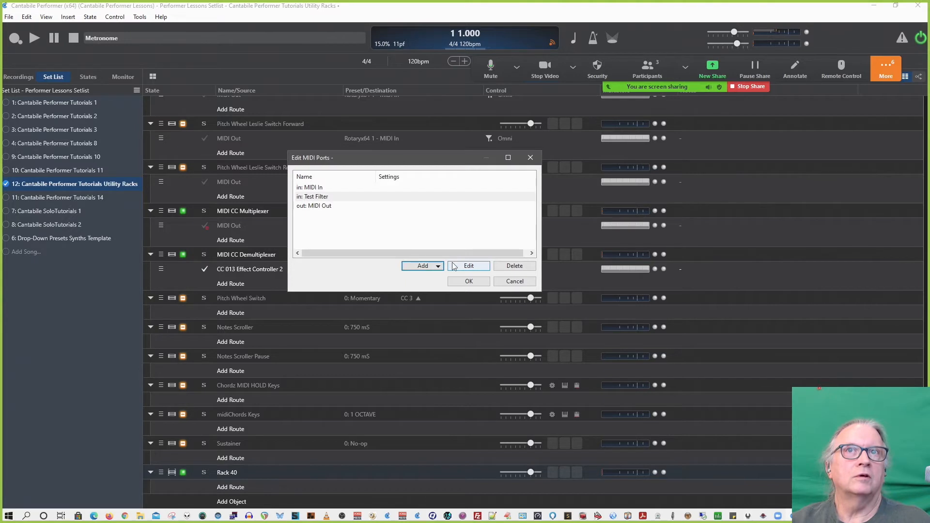
{"action": "left_click", "coordinate": [465, 281]}
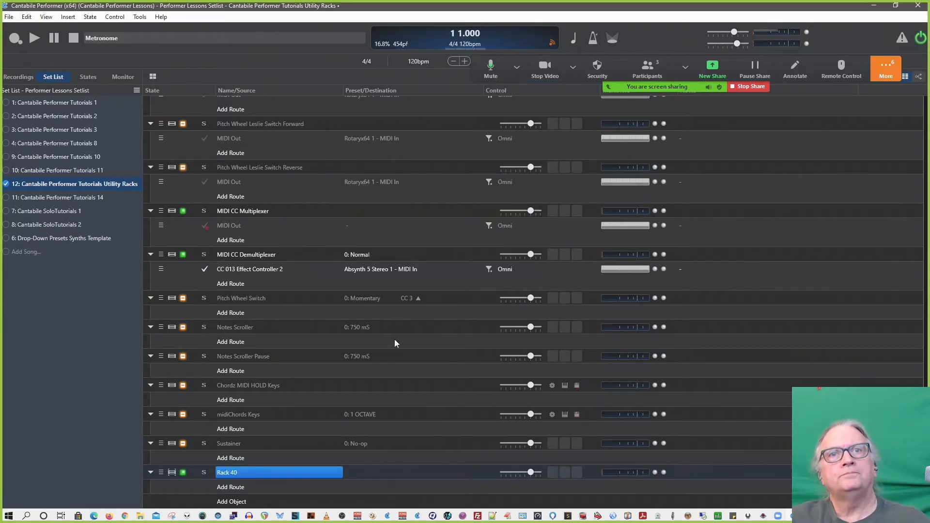
Step: Move the Zoom meeting controls aside, look for Rack 40 among the sources for a new binding, and return to the song's routing
{"action": "left_click_drag", "start_coordinate": [679, 86], "coordinate": [705, 169]}
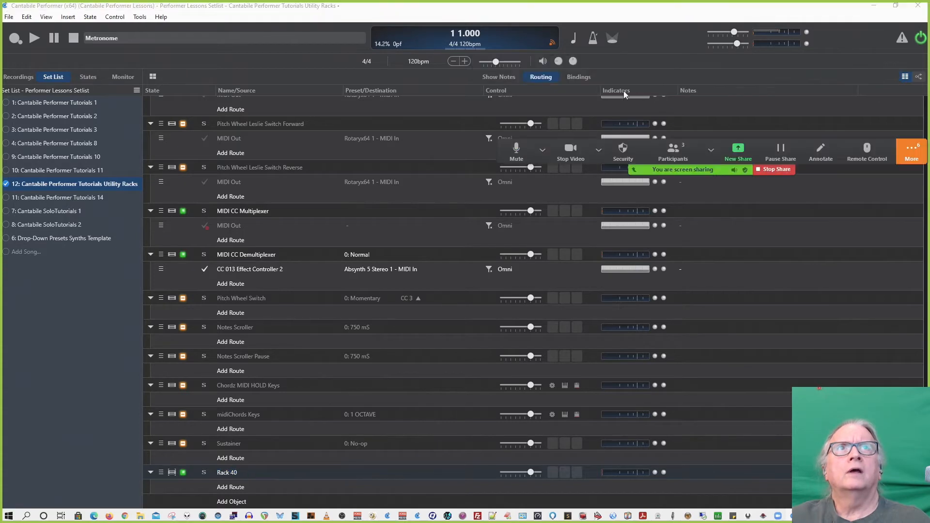
{"action": "left_click", "coordinate": [579, 75]}
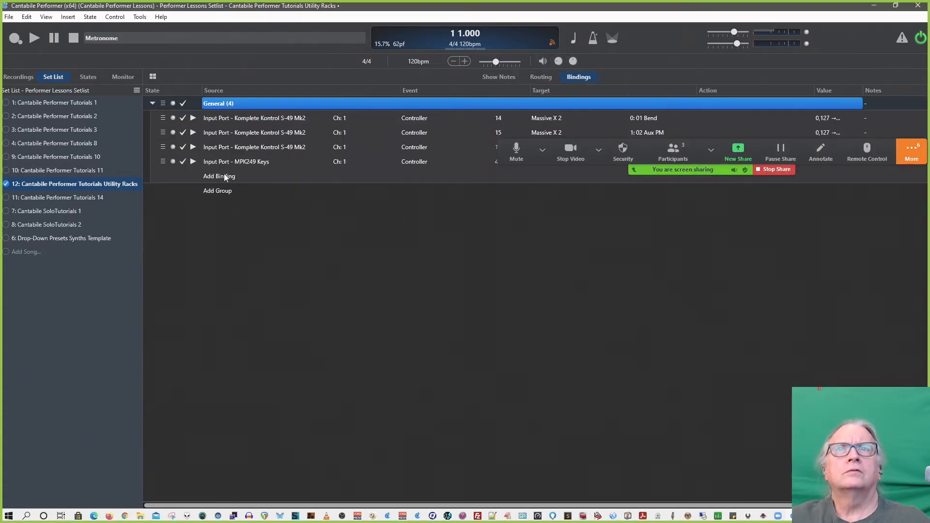
{"action": "left_click", "coordinate": [224, 177]}
{"action": "scroll", "coordinate": [402, 235], "scroll_direction": "down", "scroll_amount": 20}
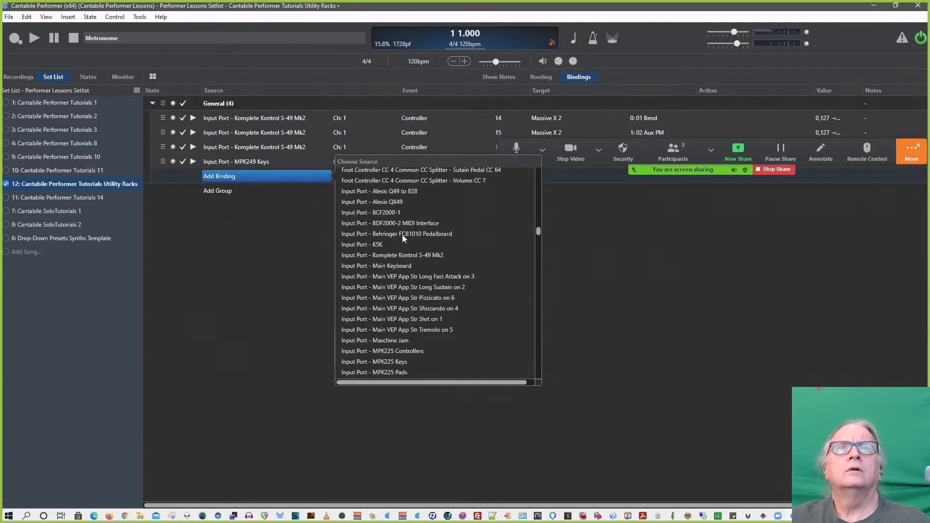
{"action": "scroll", "coordinate": [402, 234], "scroll_direction": "down", "scroll_amount": 12}
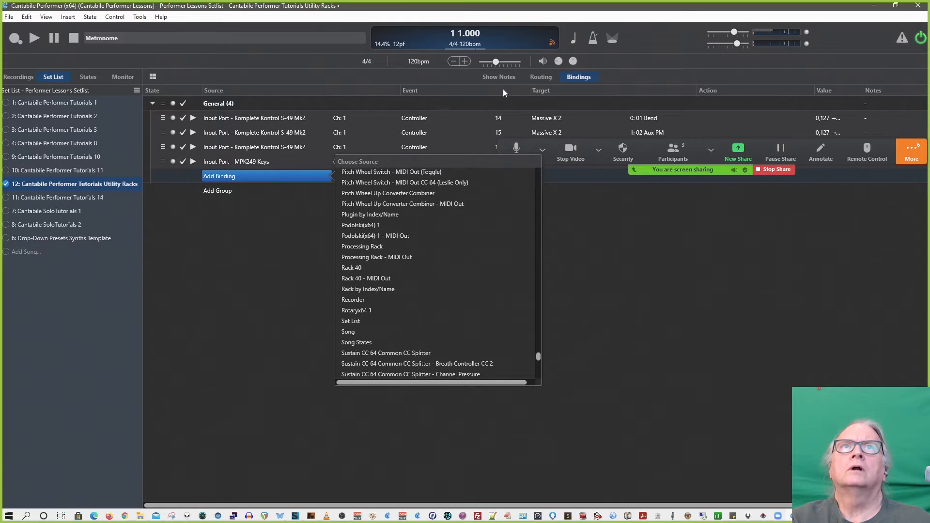
{"action": "left_click", "coordinate": [542, 76]}
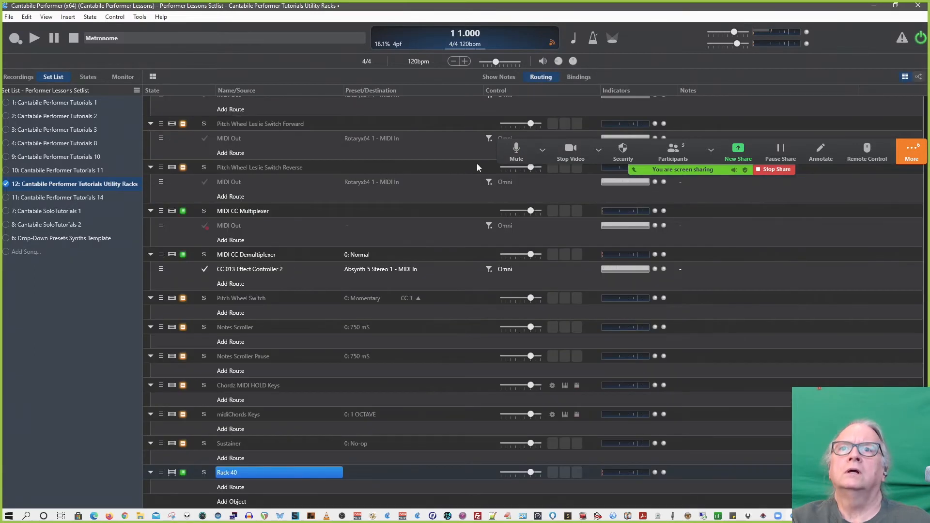
Step: Open Rack 40 to view its internal routing, and return to the song's routing
{"action": "right_click", "coordinate": [234, 475]}
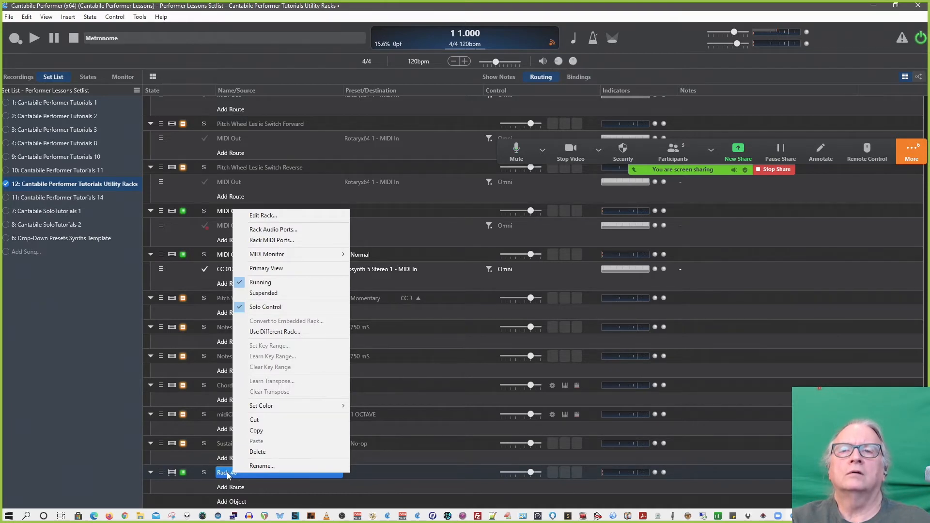
{"action": "left_click", "coordinate": [230, 472]}
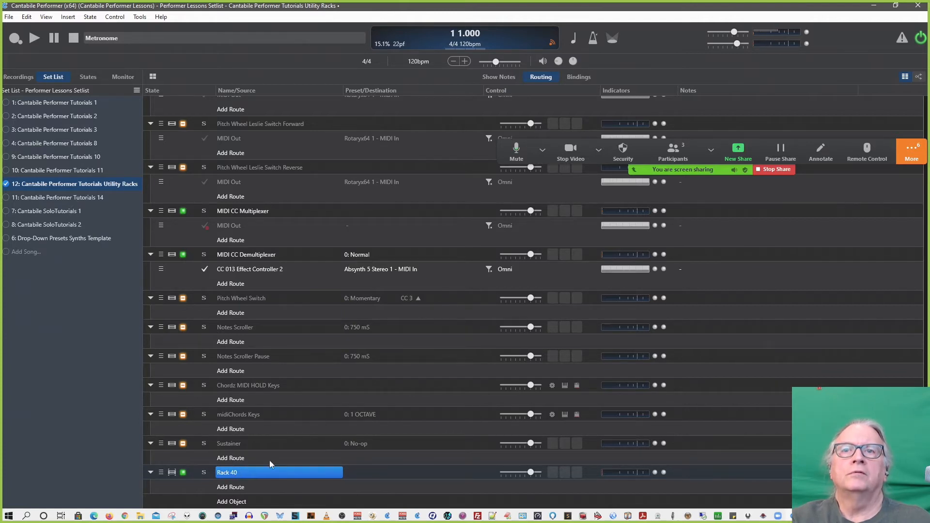
{"action": "double_click", "coordinate": [255, 474]}
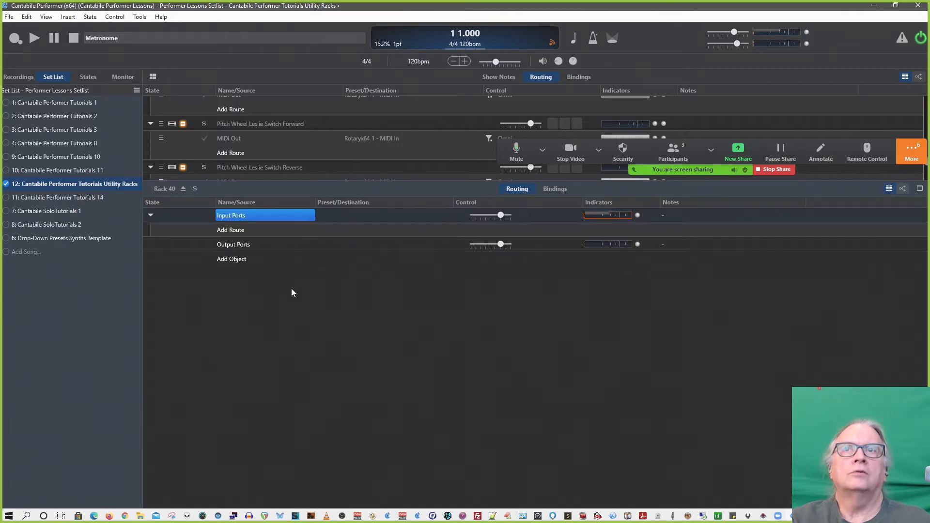
{"action": "left_click", "coordinate": [183, 188]}
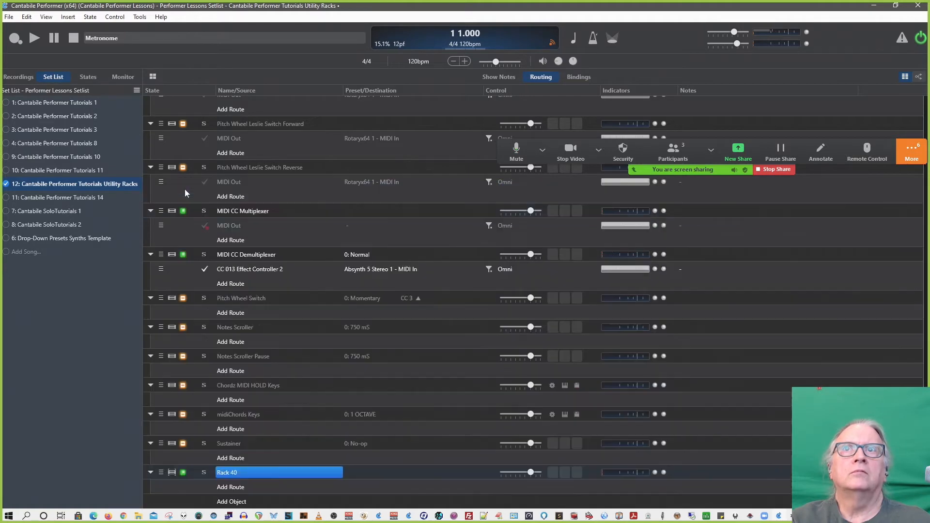
Step: Add a MIDI output port named Rack 40 Special to Rack 40, view its MIDI filter editor, and save the rack's MIDI ports
{"action": "right_click", "coordinate": [247, 473]}
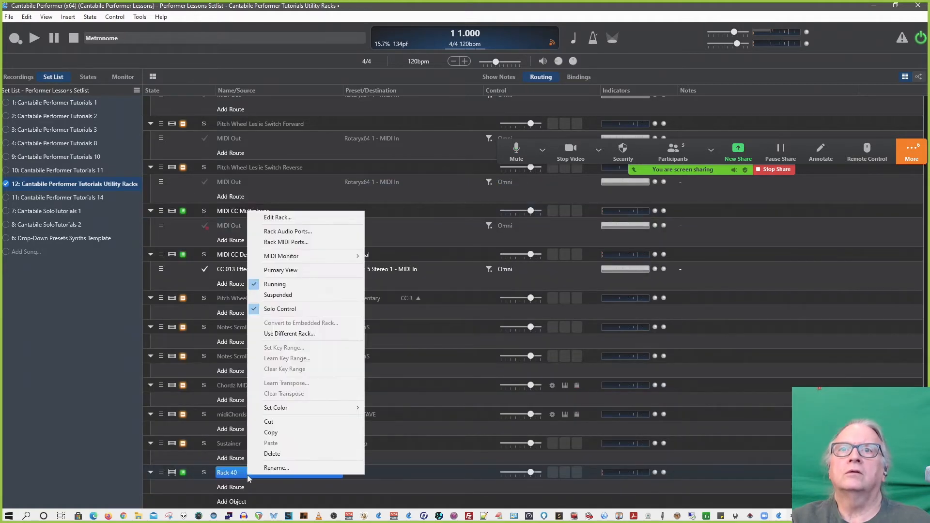
{"action": "left_click", "coordinate": [305, 242]}
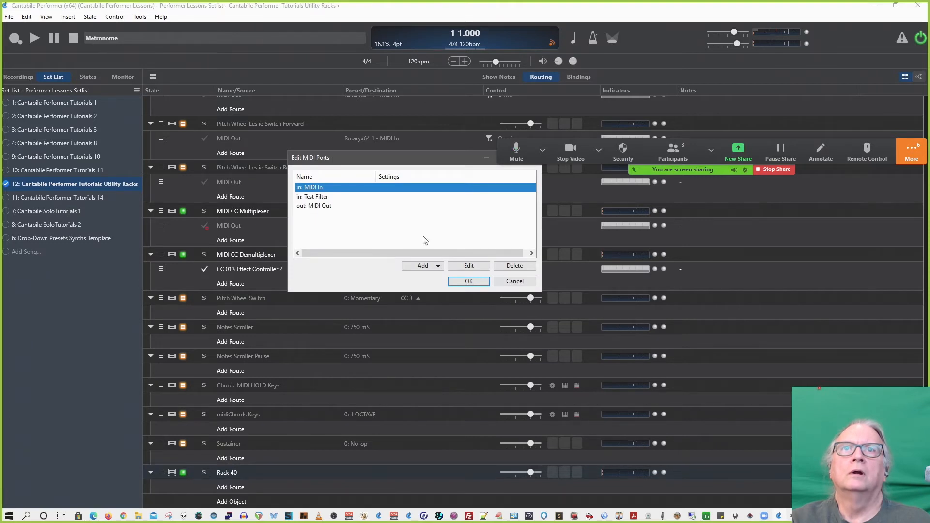
{"action": "left_click", "coordinate": [431, 267]}
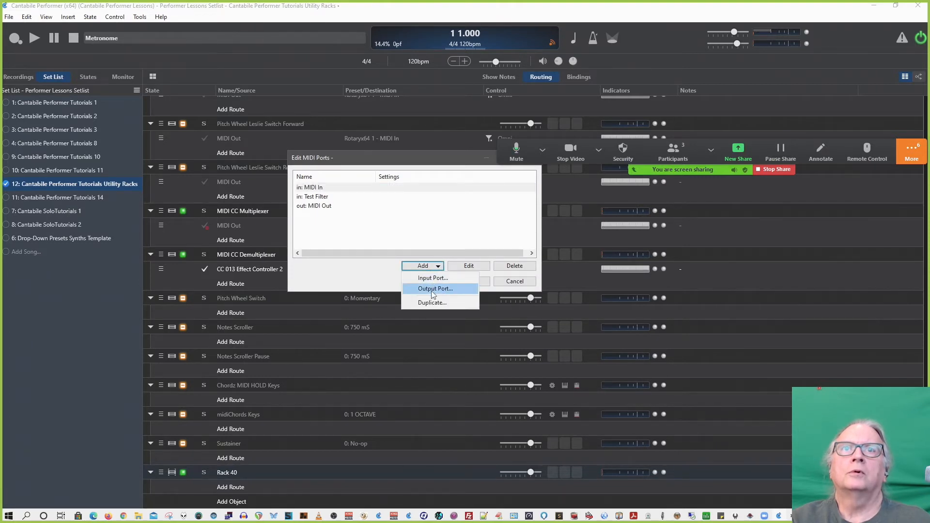
{"action": "left_click", "coordinate": [432, 289]}
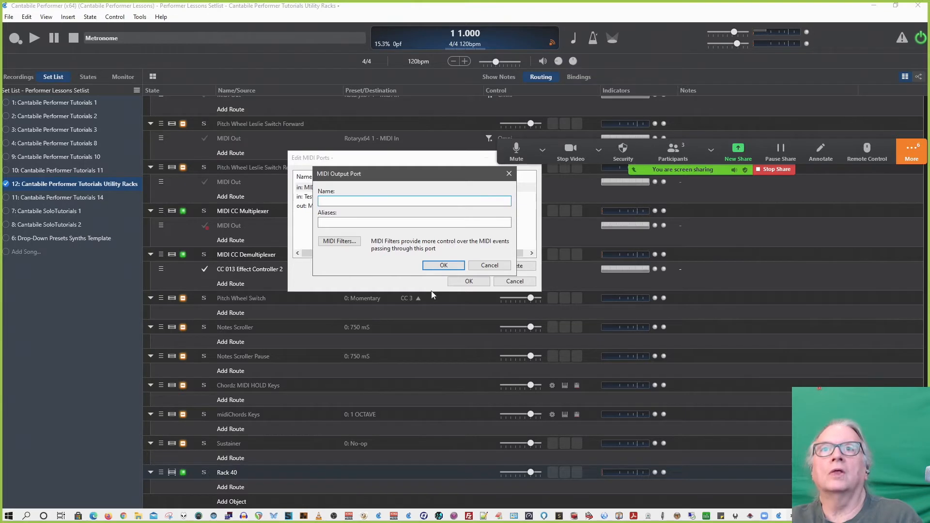
{"action": "type", "text": "Rack 5"}
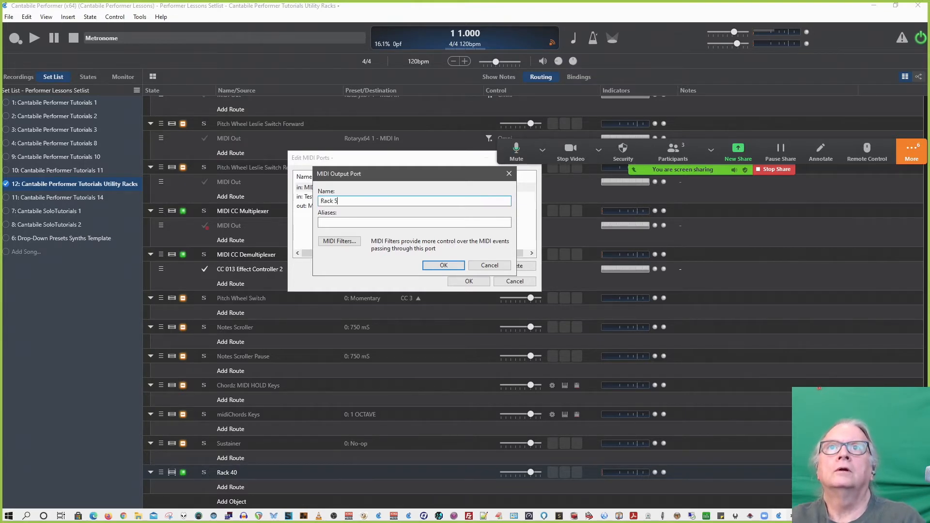
{"action": "key", "text": "BackSpace"}
{"action": "type", "text": "40 Special"}
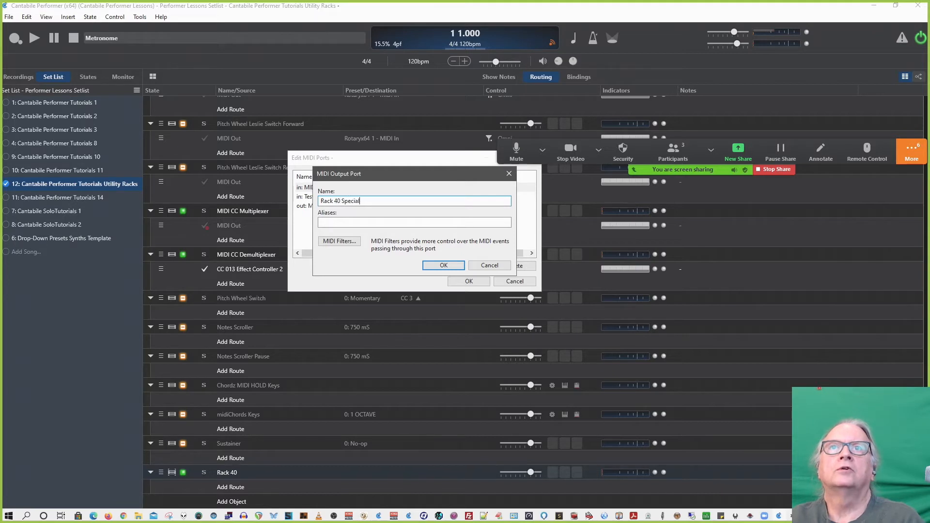
{"action": "left_click", "coordinate": [340, 243]}
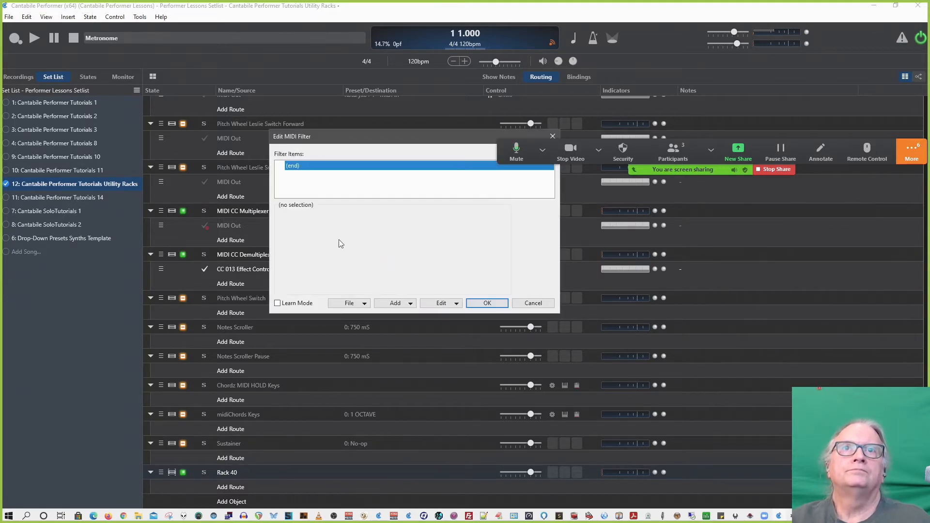
{"action": "left_click", "coordinate": [494, 306]}
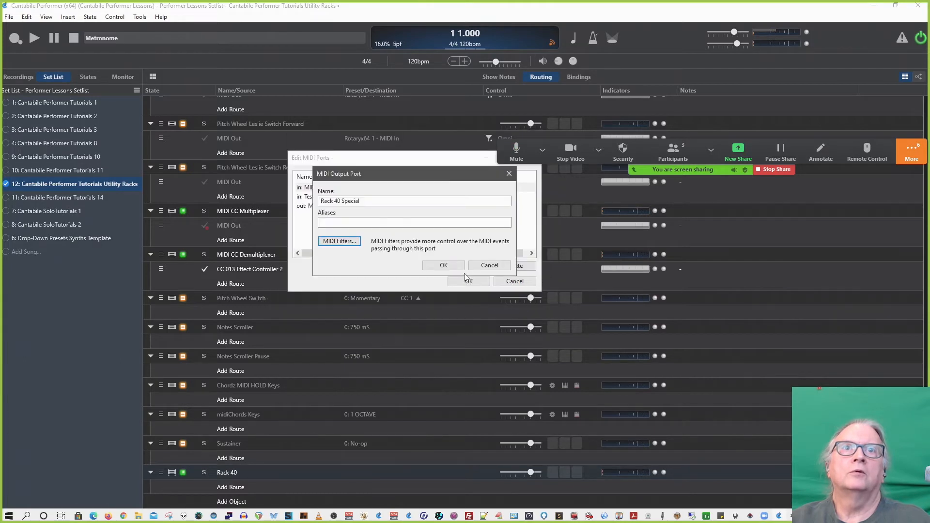
{"action": "left_click", "coordinate": [443, 266]}
{"action": "left_click", "coordinate": [458, 283]}
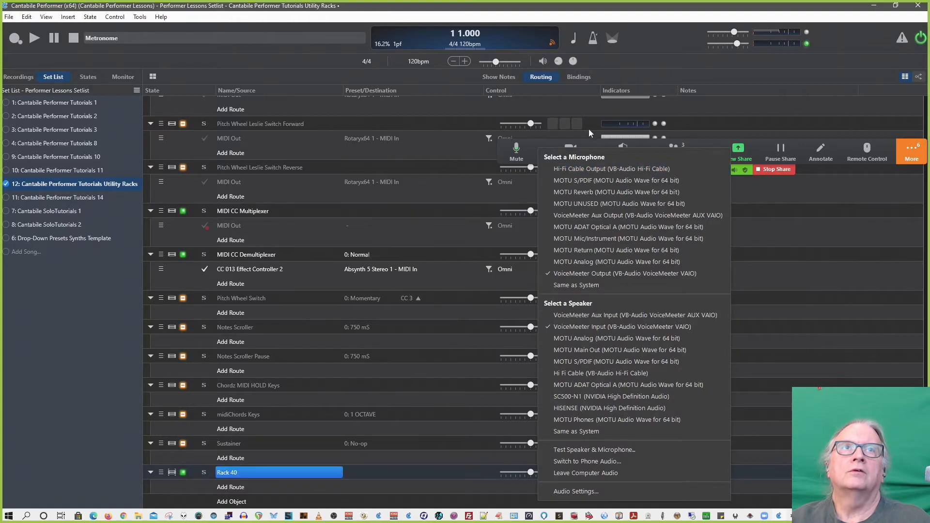
Step: Add a song binding with Rack 40 - Rack 40 Special as its source and Note as its event kind
{"action": "left_click", "coordinate": [577, 77]}
{"action": "left_click", "coordinate": [223, 176]}
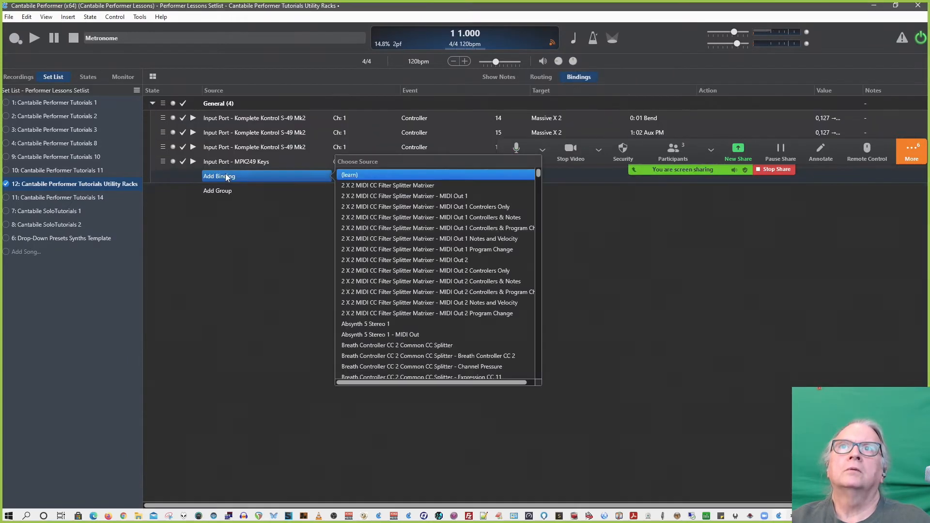
{"action": "left_click_drag", "start_coordinate": [539, 175], "coordinate": [545, 357]}
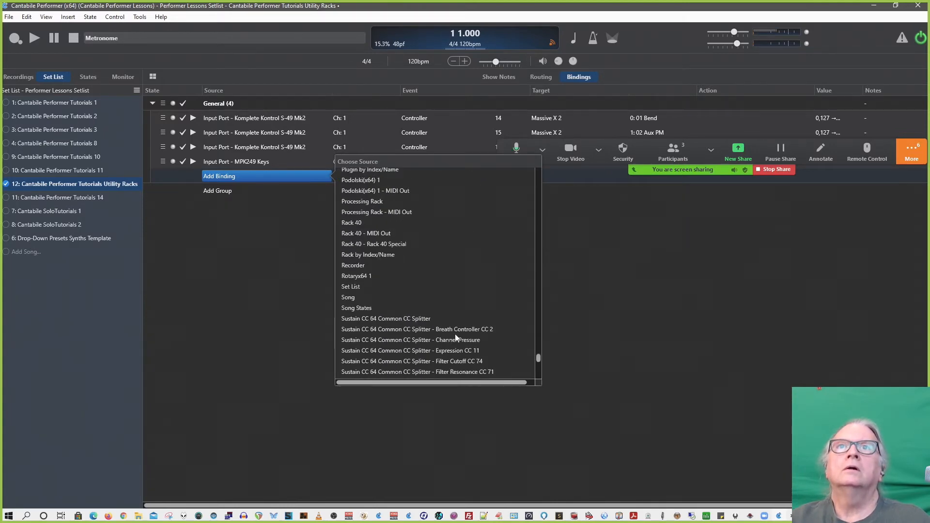
{"action": "scroll", "coordinate": [455, 336], "scroll_direction": "down", "scroll_amount": 10}
{"action": "scroll", "coordinate": [455, 333], "scroll_direction": "up", "scroll_amount": 10}
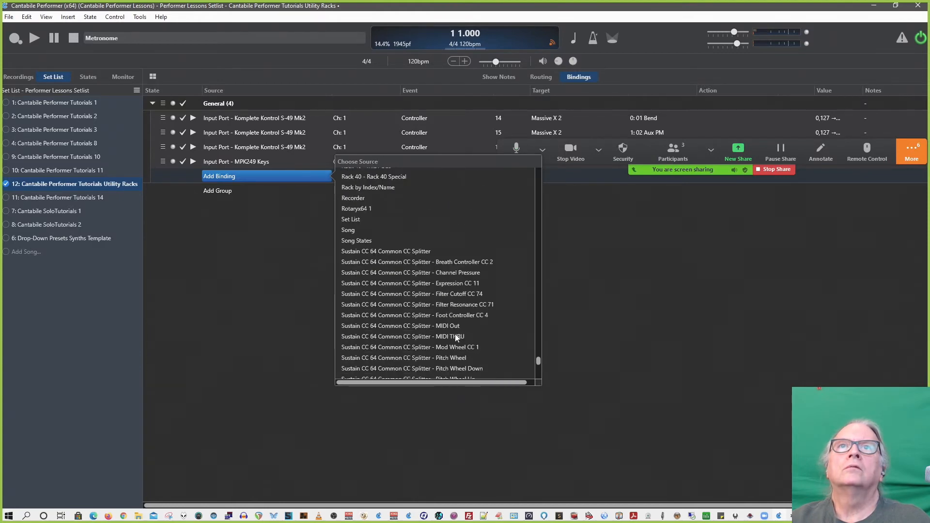
{"action": "scroll", "coordinate": [455, 333], "scroll_direction": "up", "scroll_amount": 2}
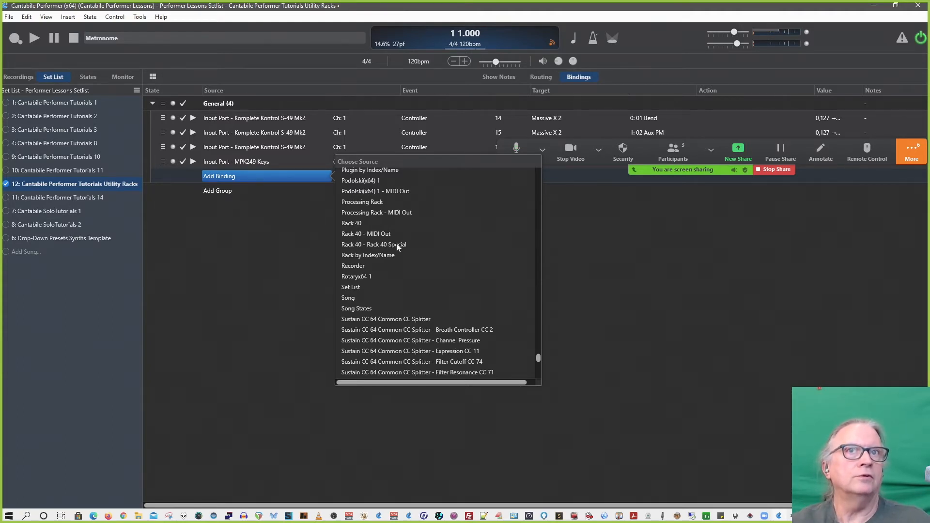
{"action": "left_click", "coordinate": [397, 246]}
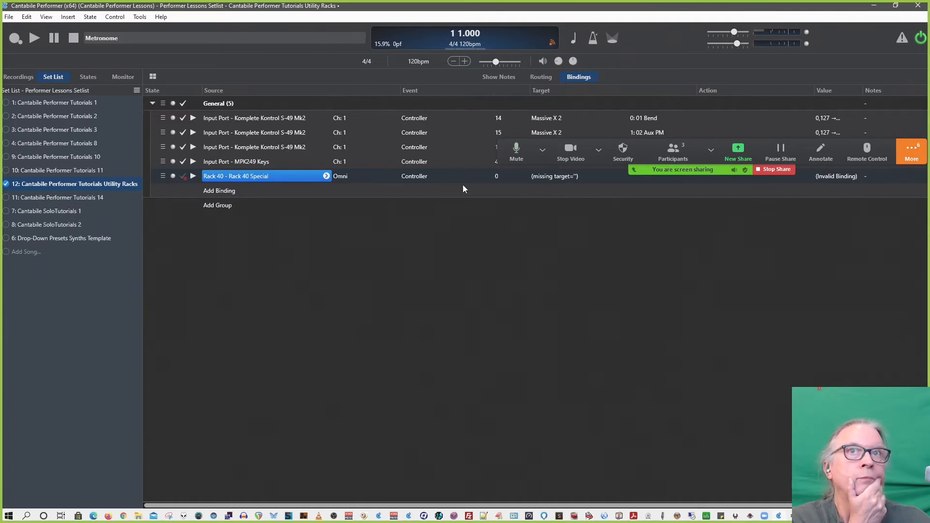
{"action": "left_click", "coordinate": [433, 176]}
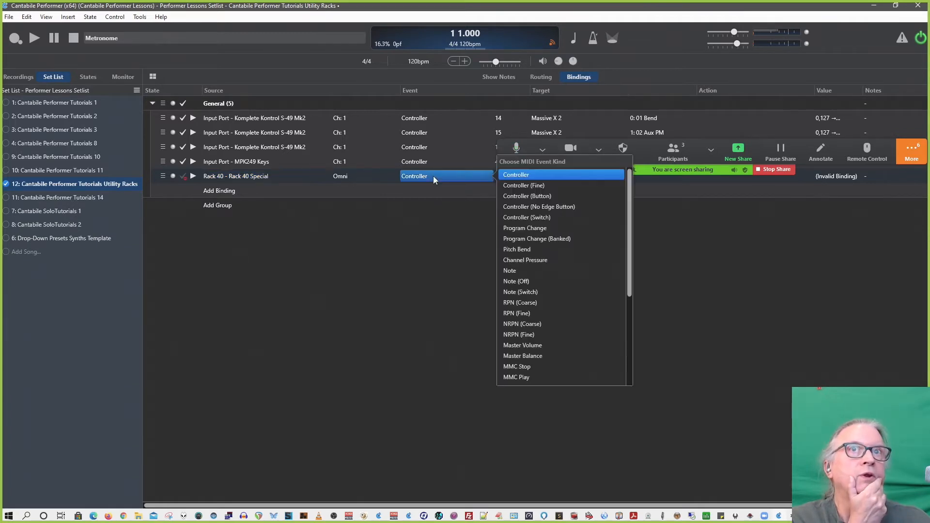
{"action": "left_click", "coordinate": [515, 271]}
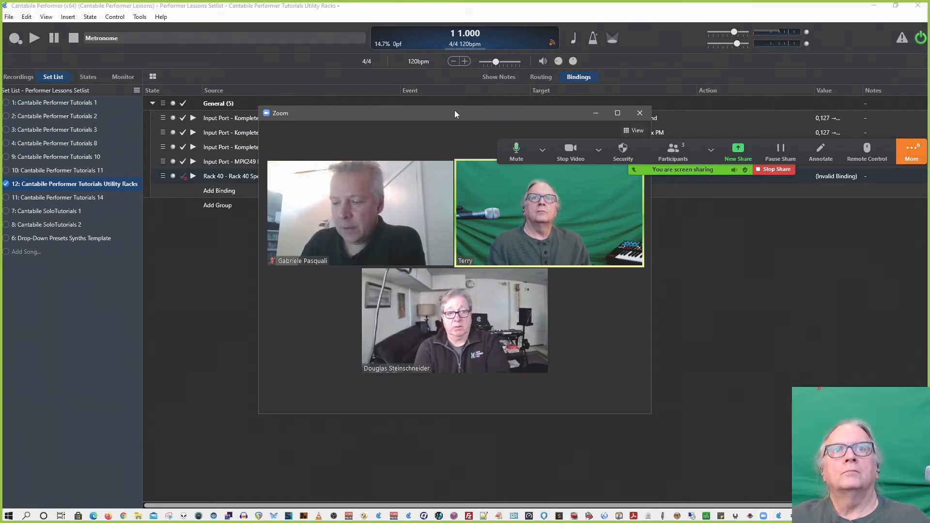
Step: Move the Zoom video window lower and view the input port routes in the song's routing
{"action": "left_click_drag", "start_coordinate": [454, 114], "coordinate": [461, 151]}
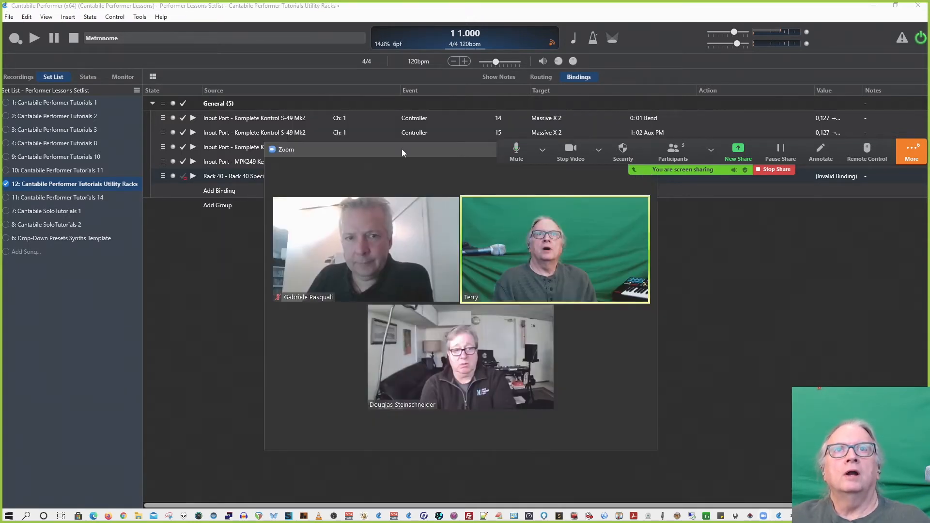
{"action": "left_click_drag", "start_coordinate": [402, 149], "coordinate": [411, 184]}
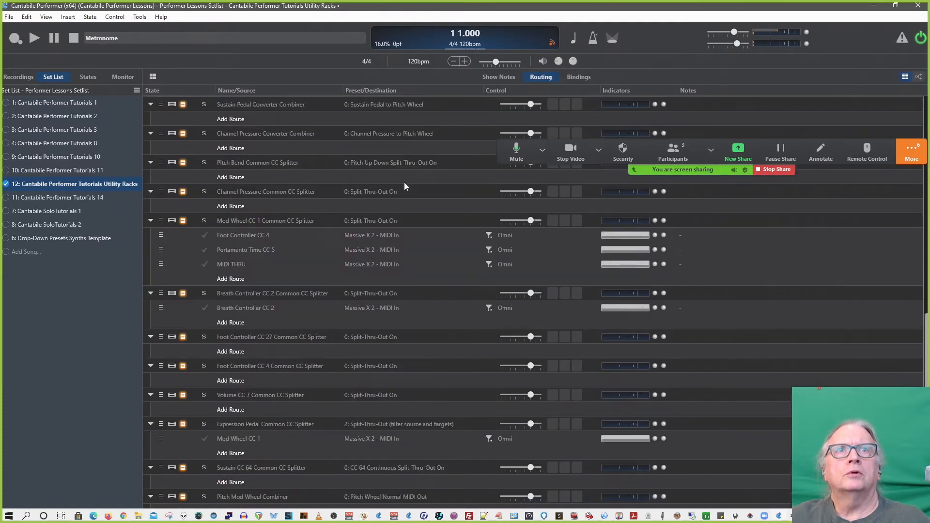
{"action": "scroll", "coordinate": [405, 185], "scroll_direction": "up", "scroll_amount": 10}
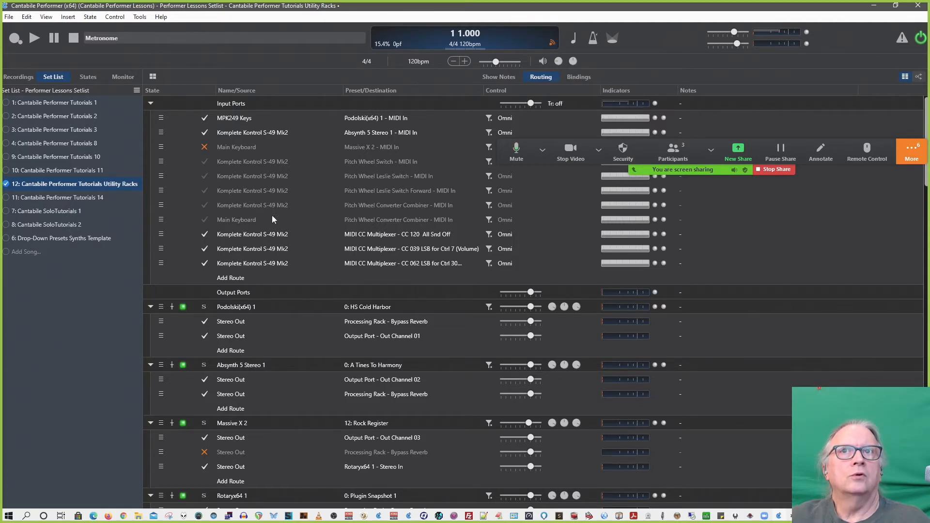
Step: Add a song binding from Input Port - MPK225 Keys with Absynth 5 Stereo 1 as its target
{"action": "left_click", "coordinate": [578, 77]}
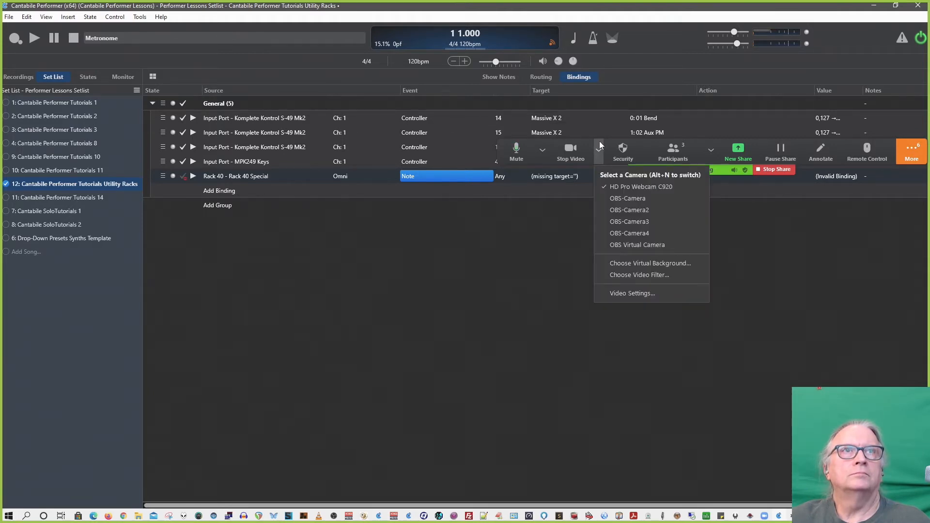
{"action": "left_click", "coordinate": [224, 191]}
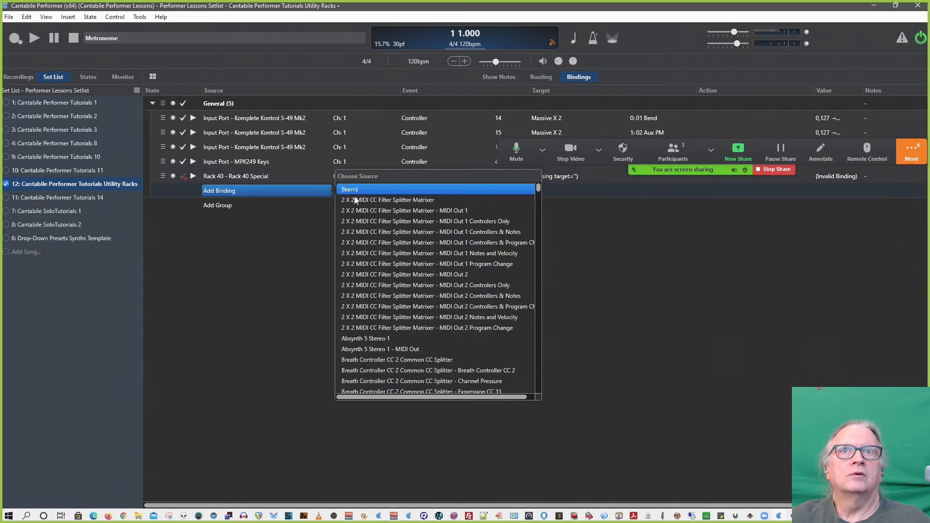
{"action": "scroll", "coordinate": [386, 272], "scroll_direction": "down", "scroll_amount": 5}
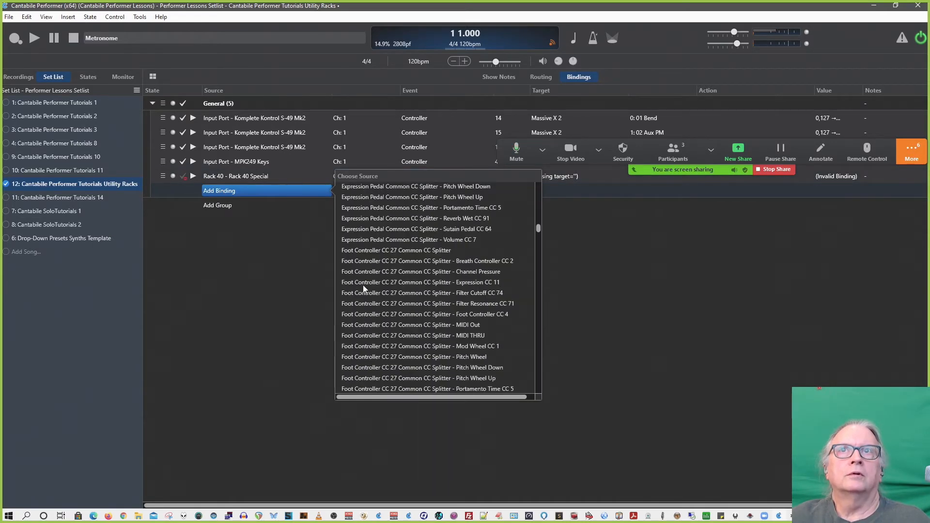
{"action": "scroll", "coordinate": [368, 295], "scroll_direction": "down", "scroll_amount": 5}
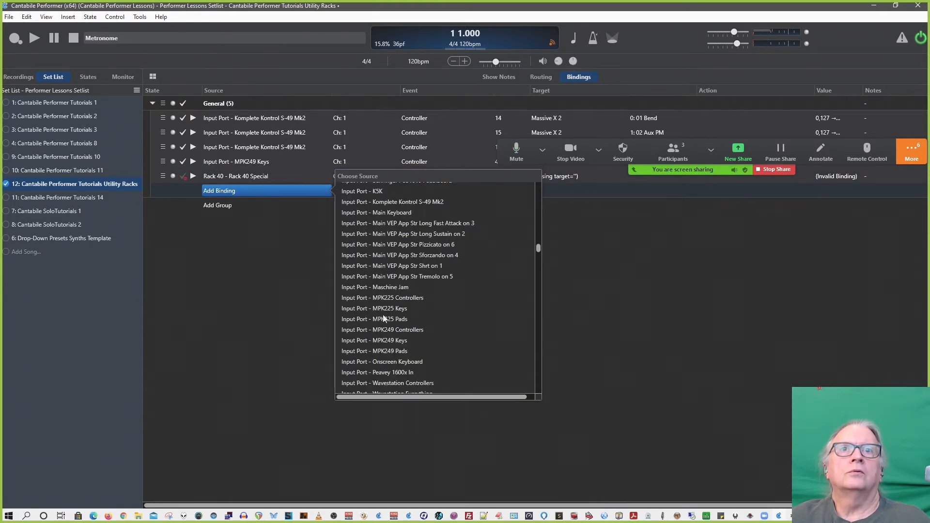
{"action": "left_click", "coordinate": [382, 308]}
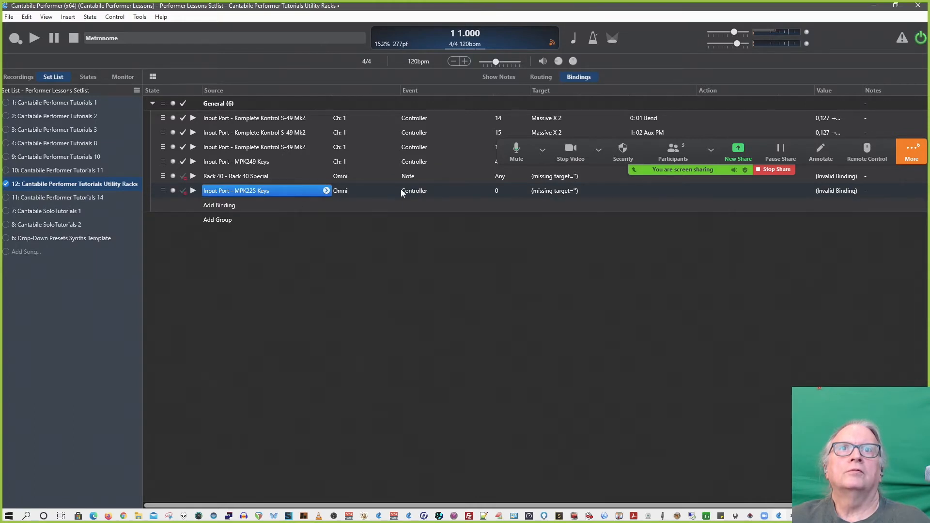
{"action": "left_click", "coordinate": [561, 190]}
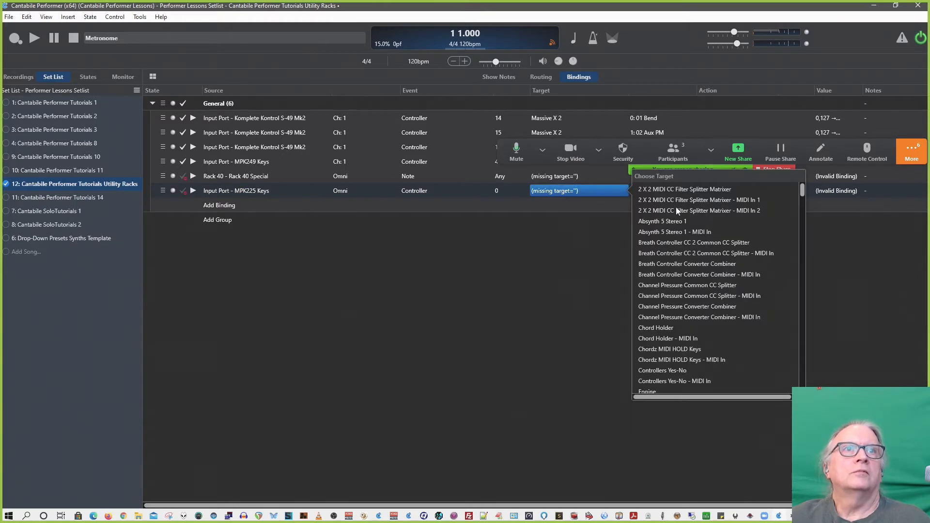
{"action": "left_click", "coordinate": [658, 221]}
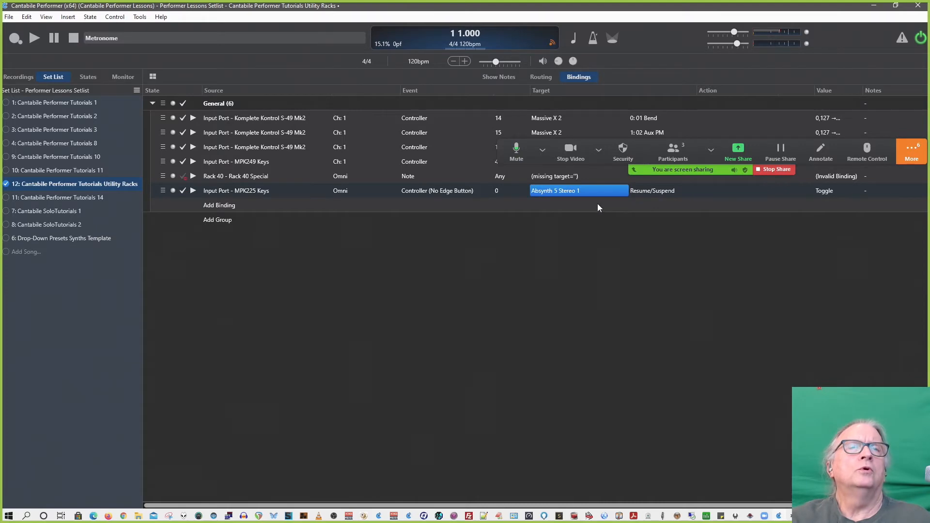
Step: Review the song's routing from the racks at its end back to the input ports
{"action": "left_click", "coordinate": [549, 77]}
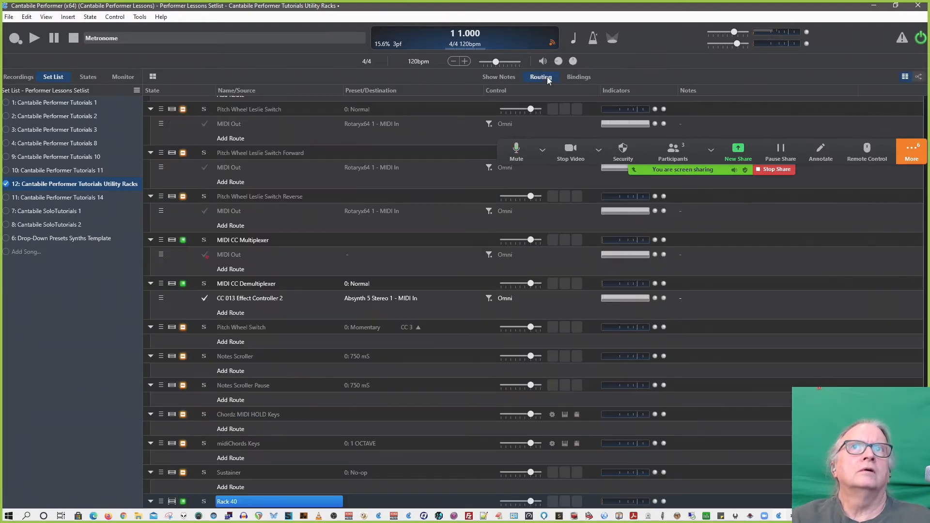
{"action": "scroll", "coordinate": [391, 210], "scroll_direction": "down", "scroll_amount": 5}
{"action": "scroll", "coordinate": [392, 213], "scroll_direction": "up", "scroll_amount": 10}
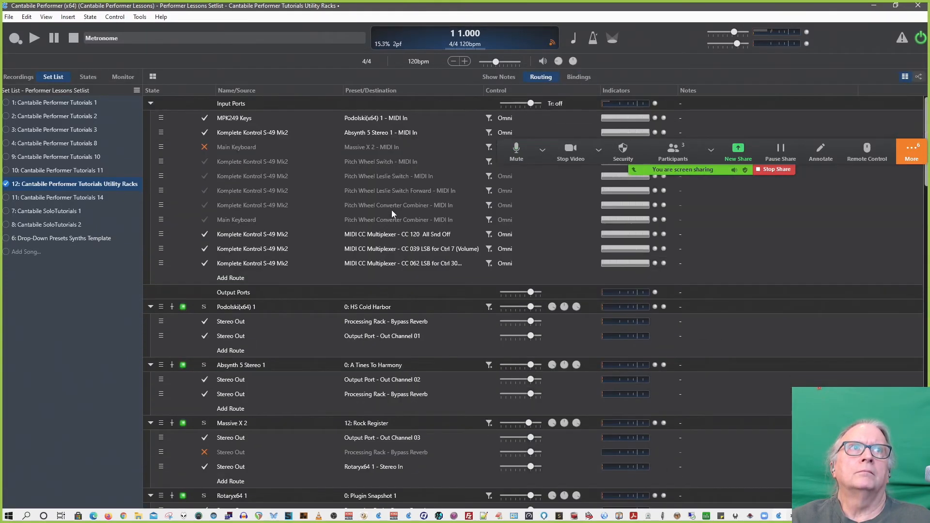
Step: Add a binding group named Hardware to Synths Routings and move the MPK225 Keys binding into it
{"action": "left_click", "coordinate": [575, 77]}
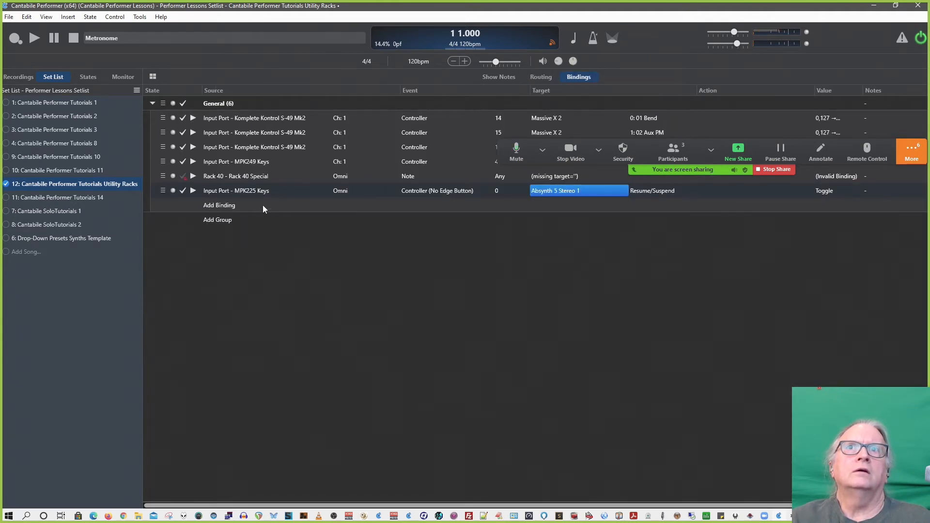
{"action": "left_click", "coordinate": [224, 220]}
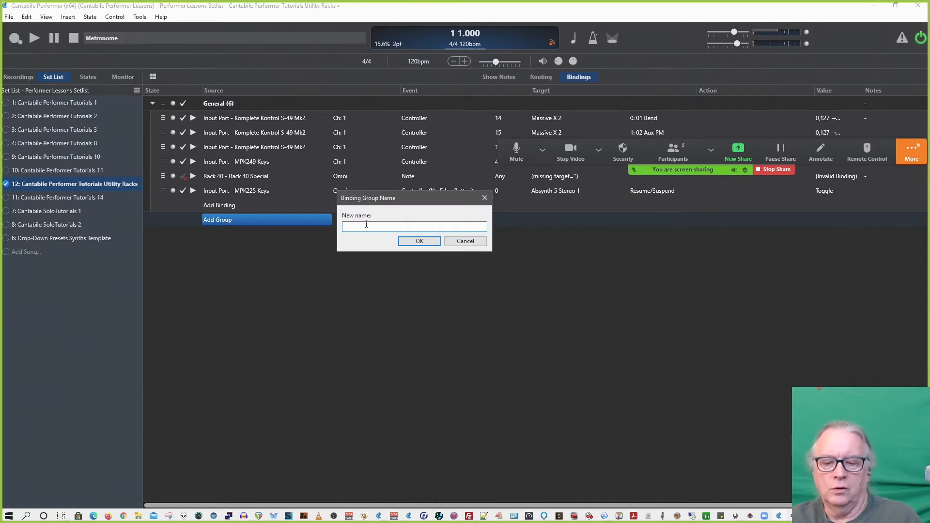
{"action": "type", "text": "Hardware "}
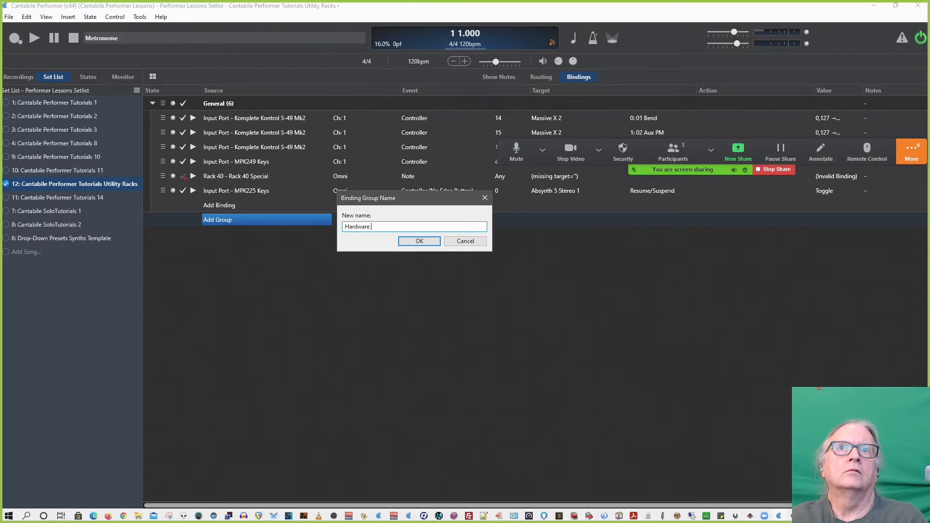
{"action": "type", "text": "to Synths Routings"}
{"action": "key", "text": "Return"}
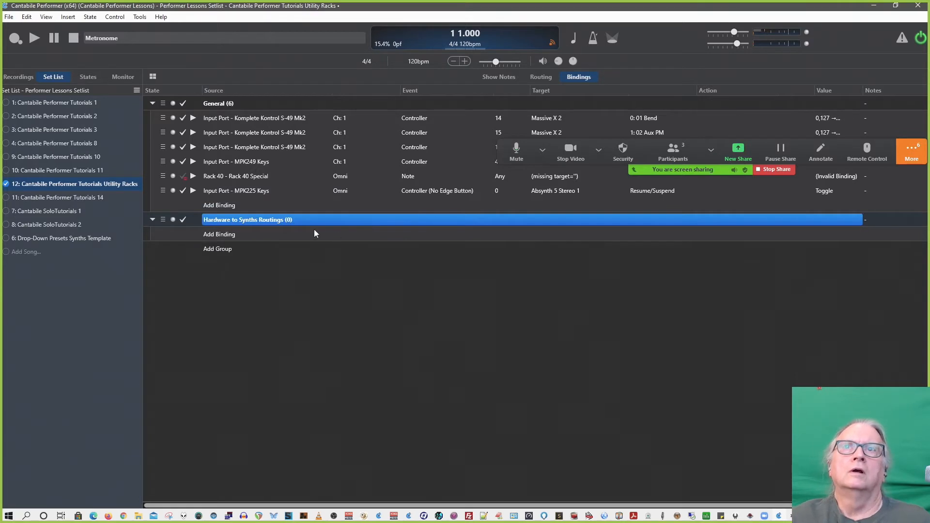
{"action": "left_click", "coordinate": [169, 191]}
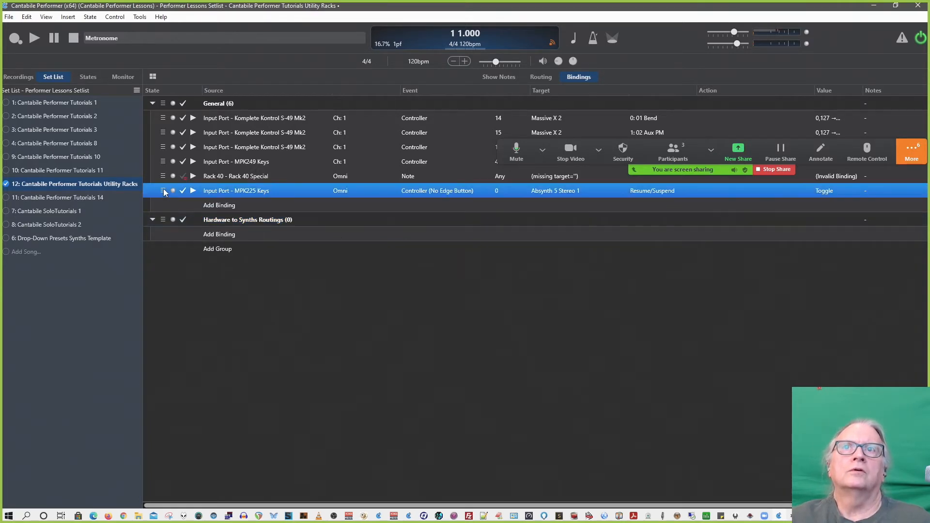
{"action": "left_click_drag", "start_coordinate": [169, 191], "coordinate": [171, 224]}
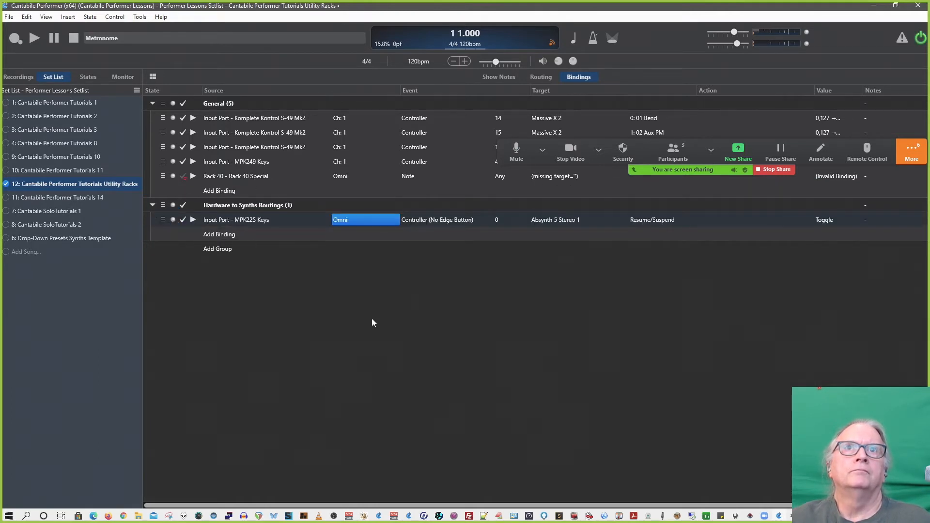
Step: Set the MPK225 Keys binding's target to Absynth 5 Stereo 1 - MIDI In and its action to Note
{"action": "left_click", "coordinate": [577, 222]}
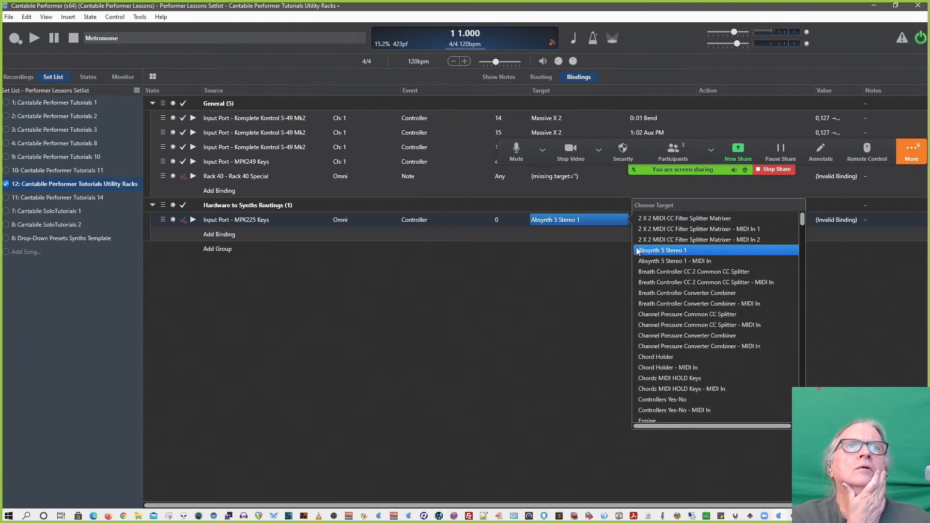
{"action": "left_click", "coordinate": [657, 261]}
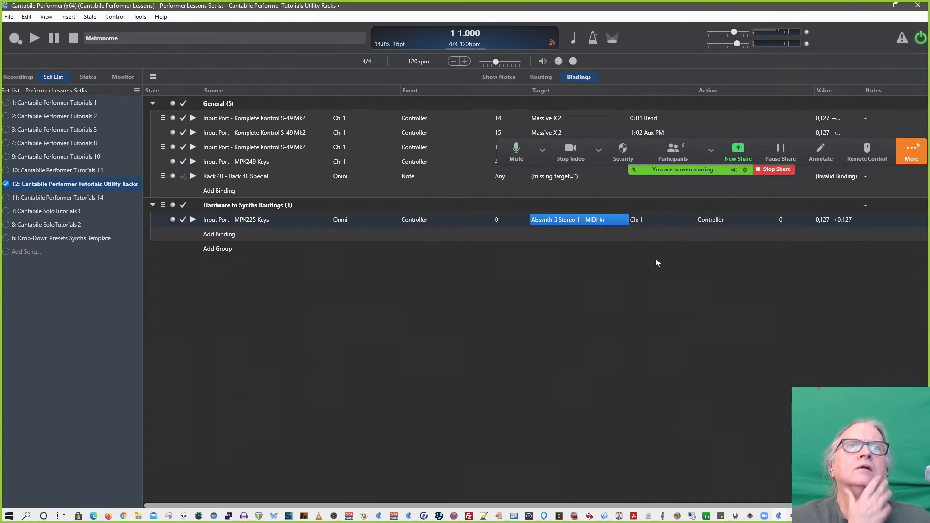
{"action": "left_click", "coordinate": [722, 223]}
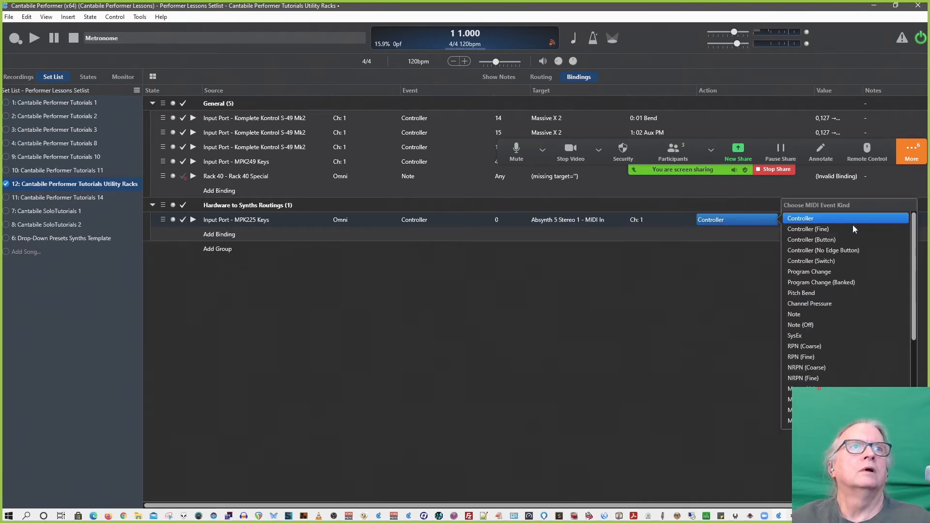
{"action": "left_click", "coordinate": [588, 219]}
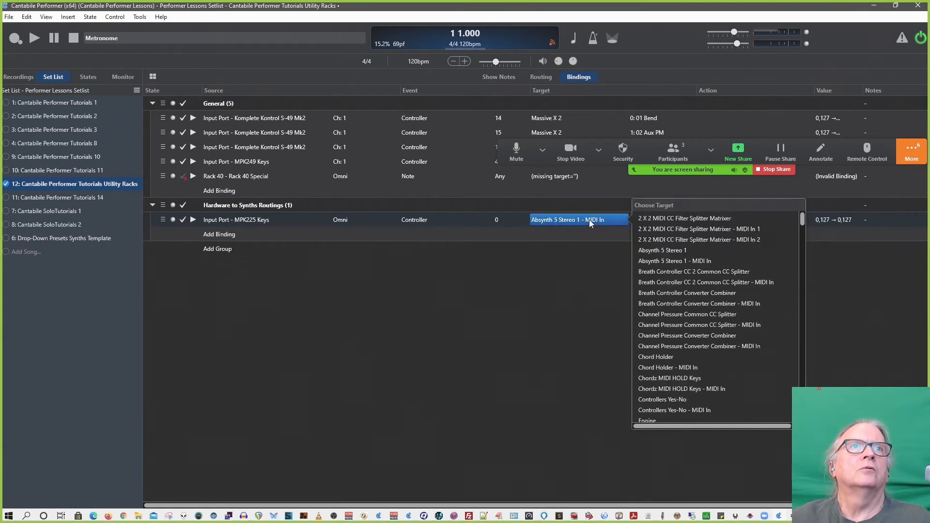
{"action": "left_click", "coordinate": [675, 262]}
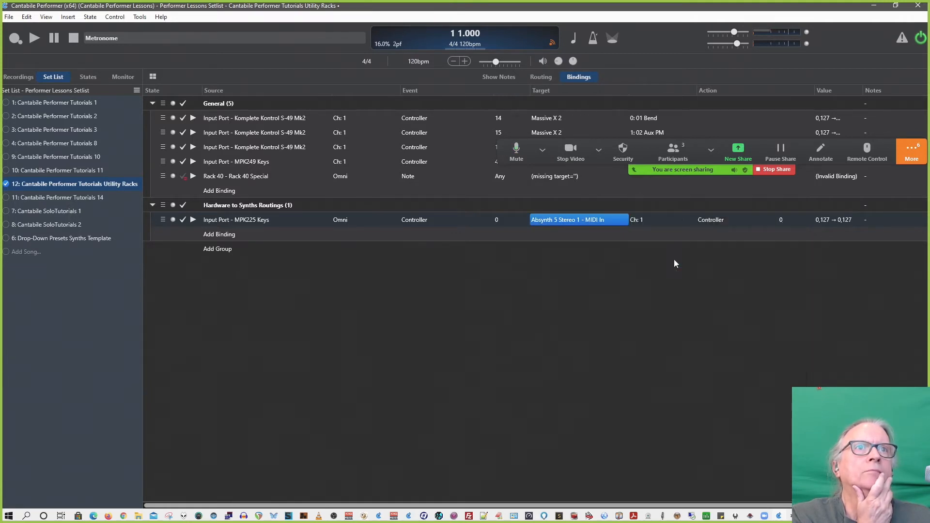
{"action": "left_click", "coordinate": [722, 221]}
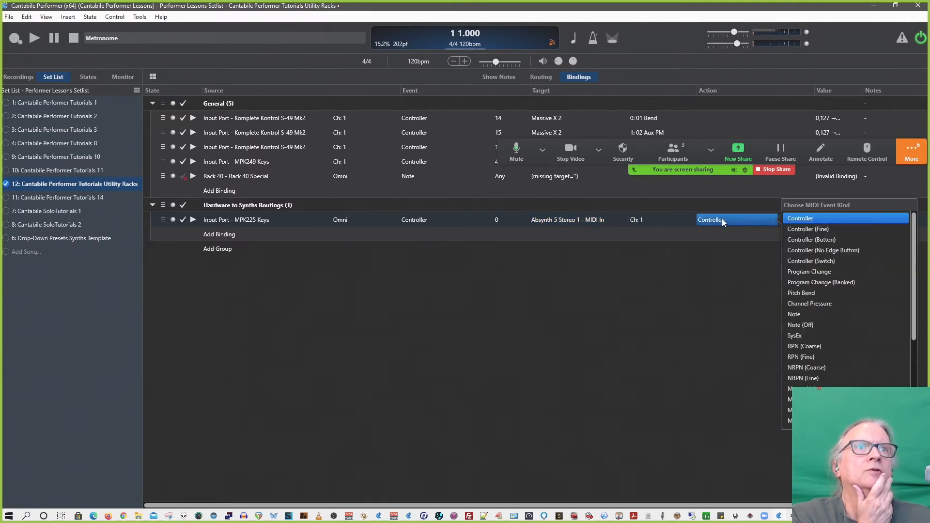
{"action": "left_click", "coordinate": [802, 314]}
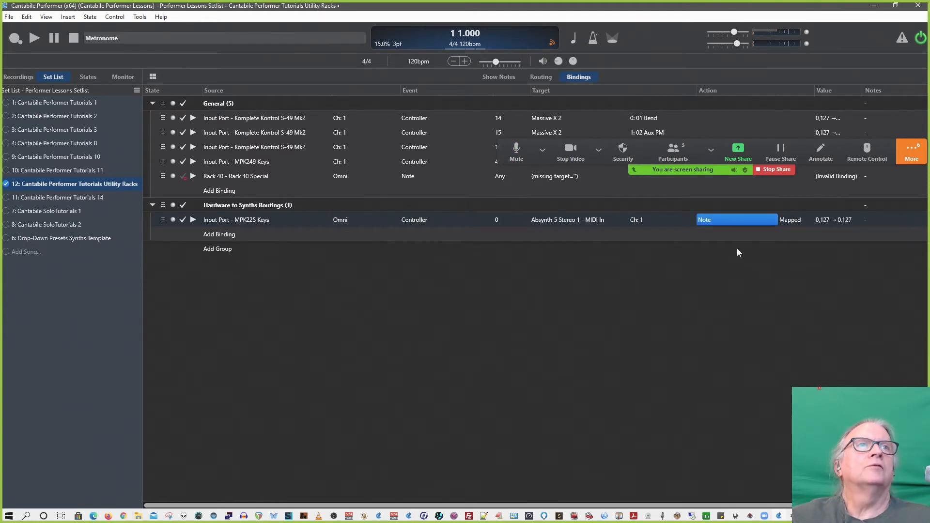
Step: View the target note choices and the value mapping settings of the MPK225 Keys binding
{"action": "left_click", "coordinate": [794, 221]}
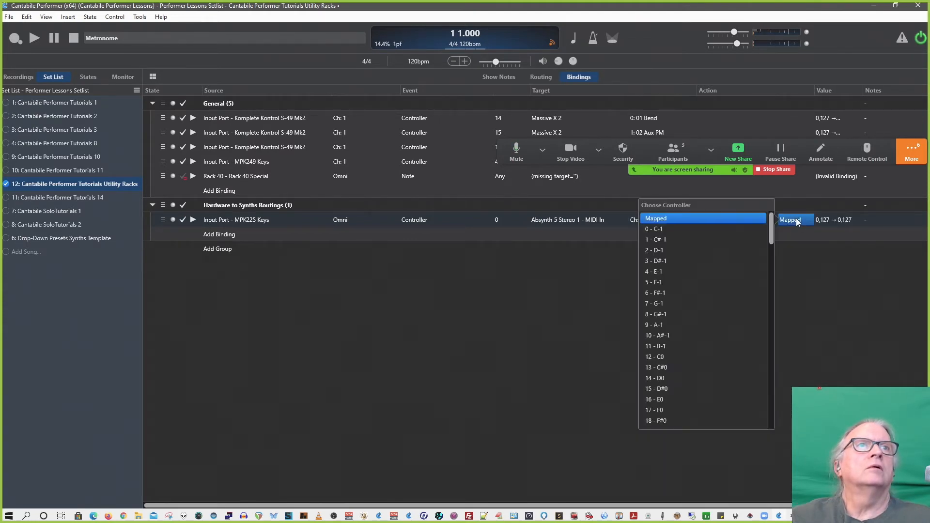
{"action": "left_click", "coordinate": [815, 267]}
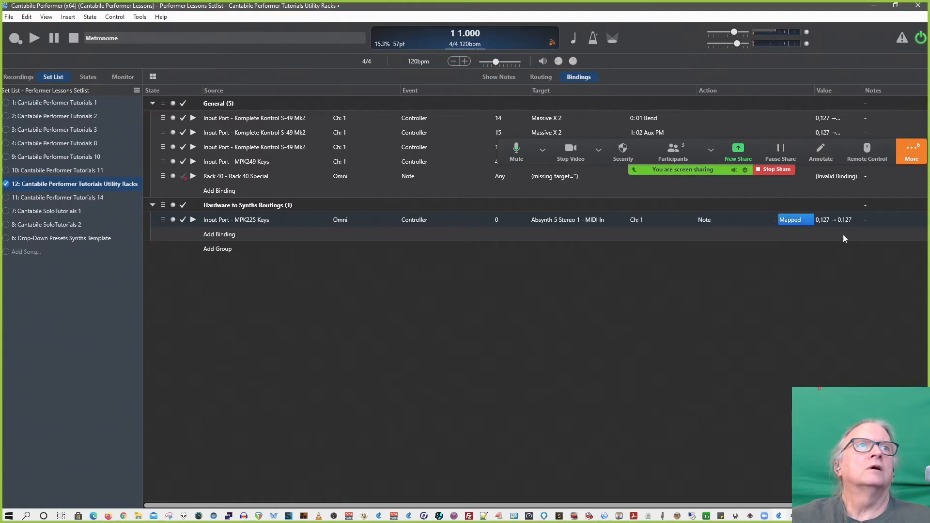
{"action": "left_click", "coordinate": [837, 221]}
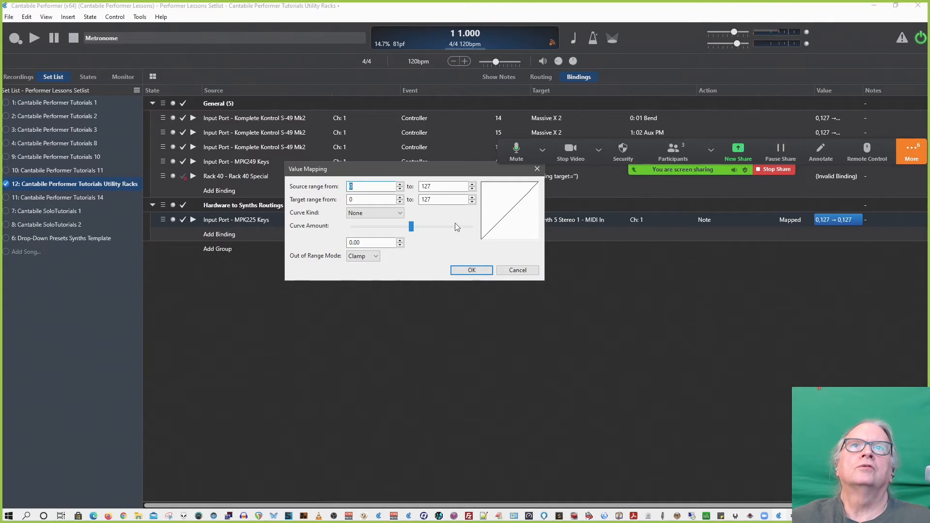
{"action": "left_click", "coordinate": [517, 270]}
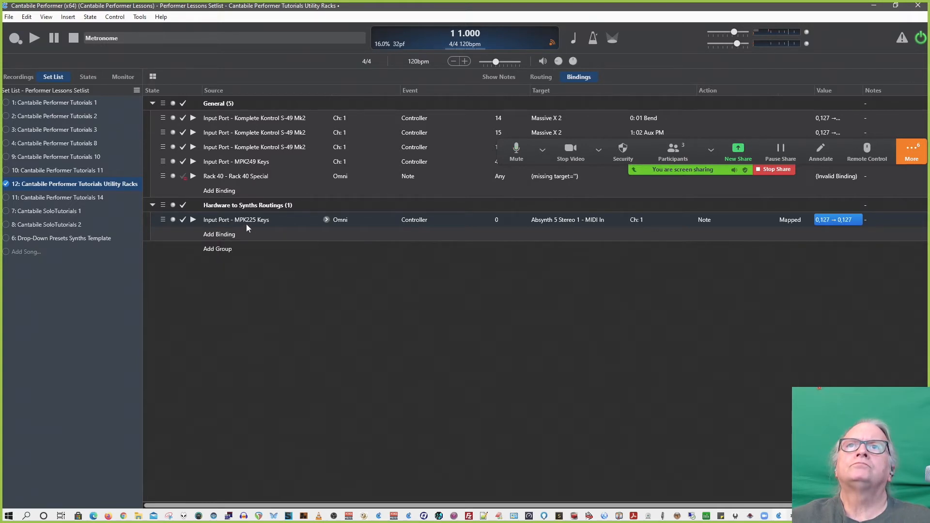
Step: Duplicate the MPK225 Keys binding within its group and set the copy's action to Note (Off)
{"action": "left_click", "coordinate": [165, 221]}
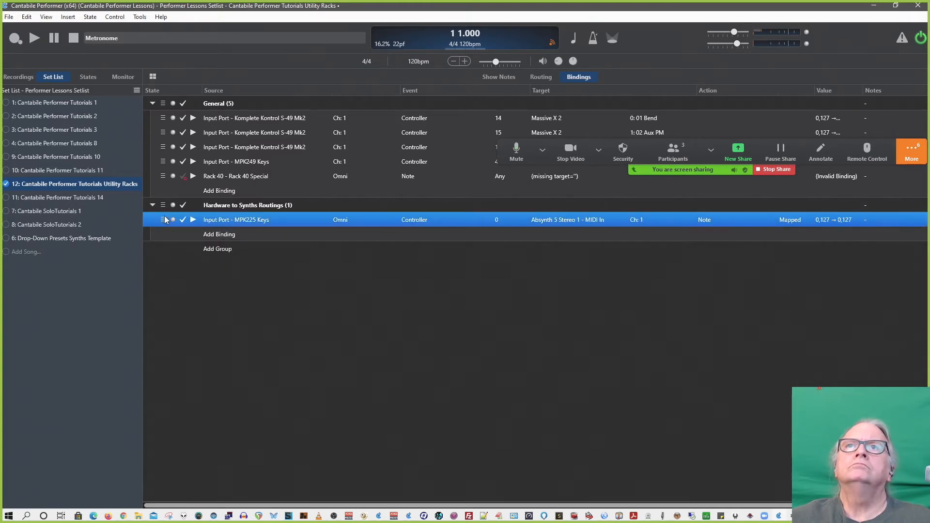
{"action": "right_click", "coordinate": [165, 219]}
{"action": "left_click", "coordinate": [200, 233]}
{"action": "left_click", "coordinate": [213, 234]}
{"action": "right_click", "coordinate": [214, 234]}
{"action": "left_click", "coordinate": [234, 239]}
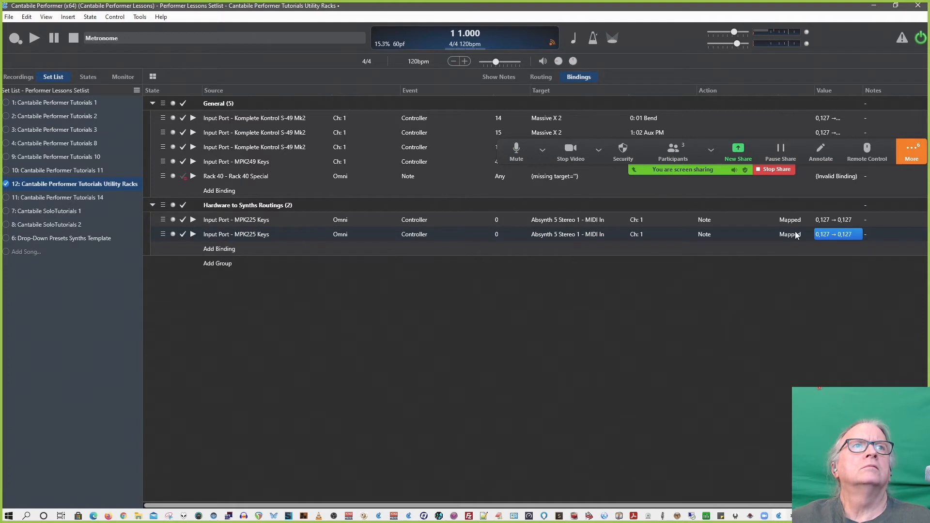
{"action": "left_click", "coordinate": [710, 235]}
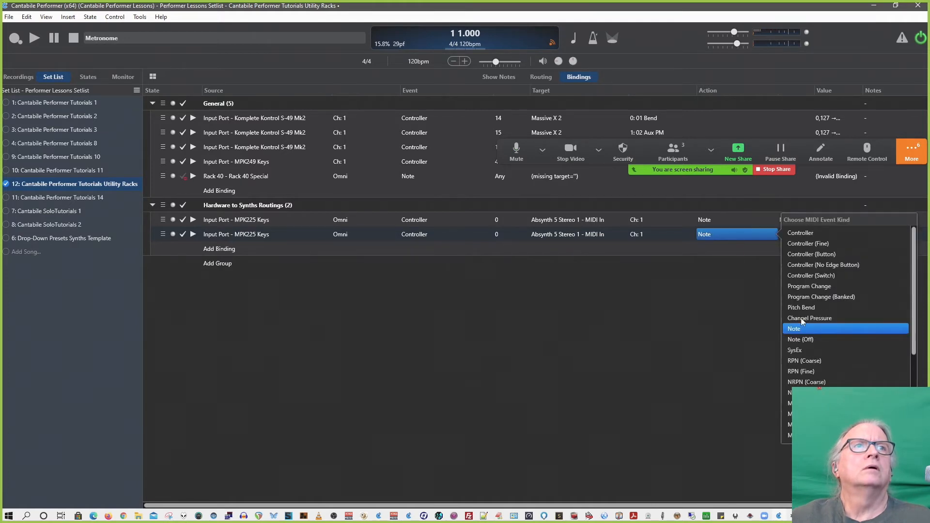
{"action": "left_click", "coordinate": [802, 340]}
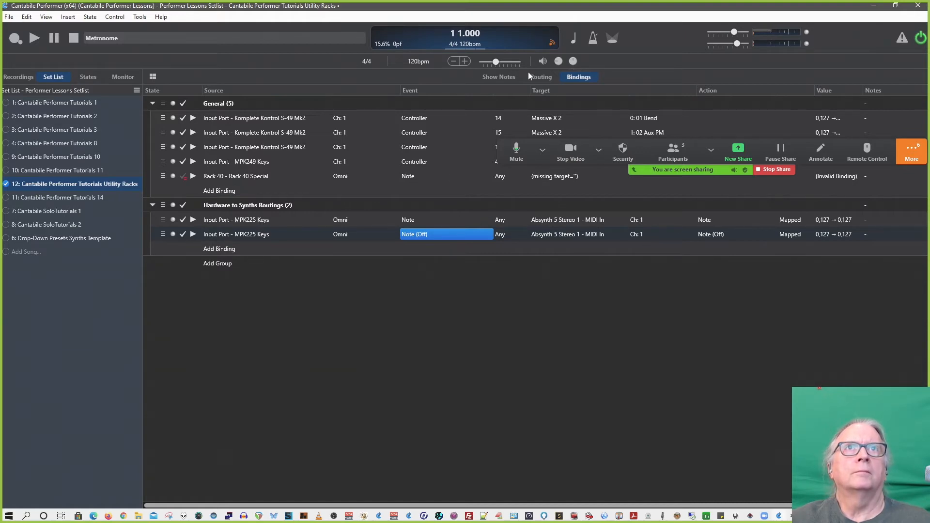
Step: Look through the utility racks song's input port routes and plugins in its routing view
{"action": "left_click", "coordinate": [539, 77]}
{"action": "scroll", "coordinate": [425, 152], "scroll_direction": "down", "scroll_amount": 5}
{"action": "scroll", "coordinate": [426, 152], "scroll_direction": "up", "scroll_amount": 5}
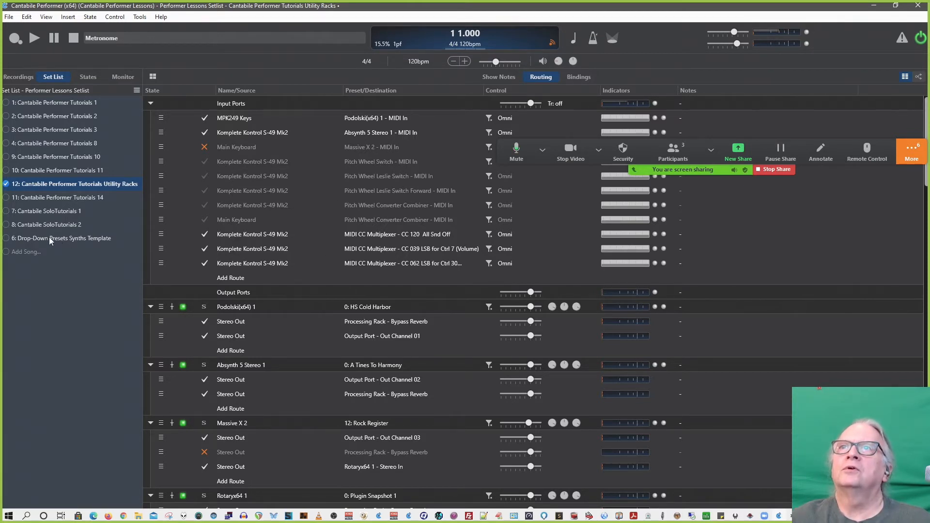
Step: Load the Drop-Down Presets Synths Template song and review its input port routes, racks and plugins
{"action": "left_click", "coordinate": [62, 240]}
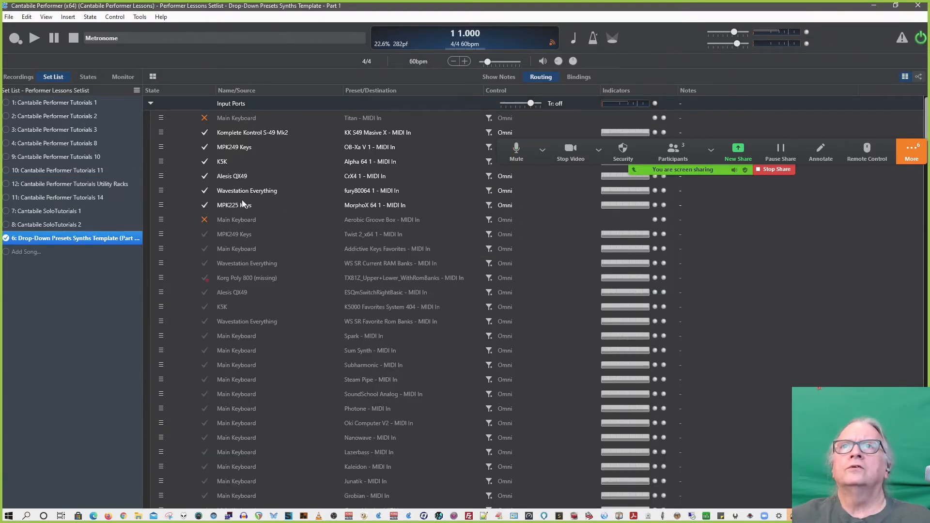
{"action": "scroll", "coordinate": [252, 225], "scroll_direction": "down", "scroll_amount": 10}
{"action": "scroll", "coordinate": [252, 226], "scroll_direction": "down", "scroll_amount": 3}
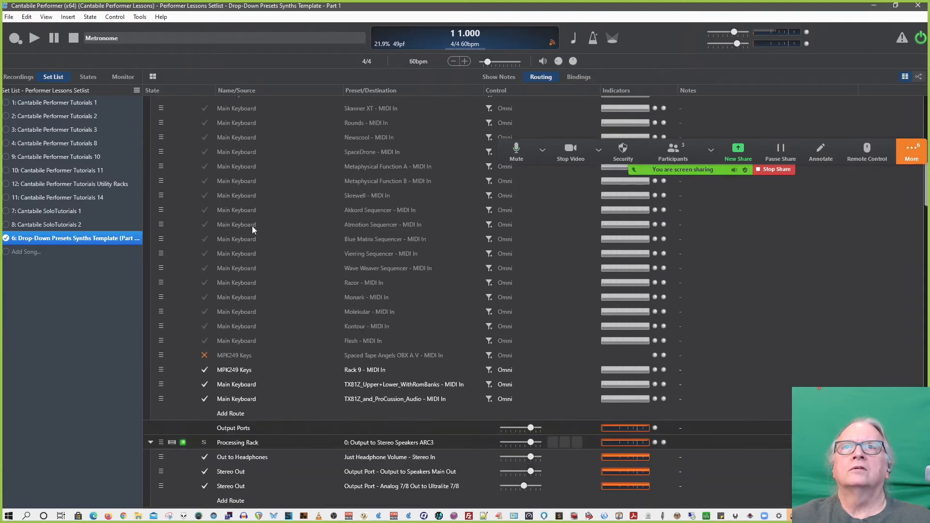
{"action": "scroll", "coordinate": [252, 225], "scroll_direction": "up", "scroll_amount": 12}
{"action": "scroll", "coordinate": [252, 226], "scroll_direction": "down", "scroll_amount": 3}
{"action": "scroll", "coordinate": [244, 300], "scroll_direction": "down", "scroll_amount": 10}
{"action": "scroll", "coordinate": [365, 307], "scroll_direction": "down", "scroll_amount": 2}
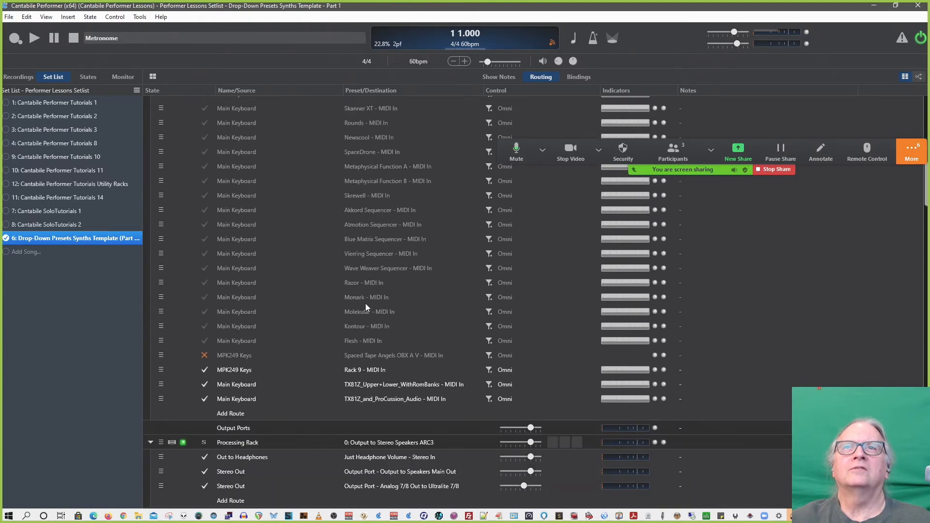
{"action": "scroll", "coordinate": [365, 307], "scroll_direction": "down", "scroll_amount": 5}
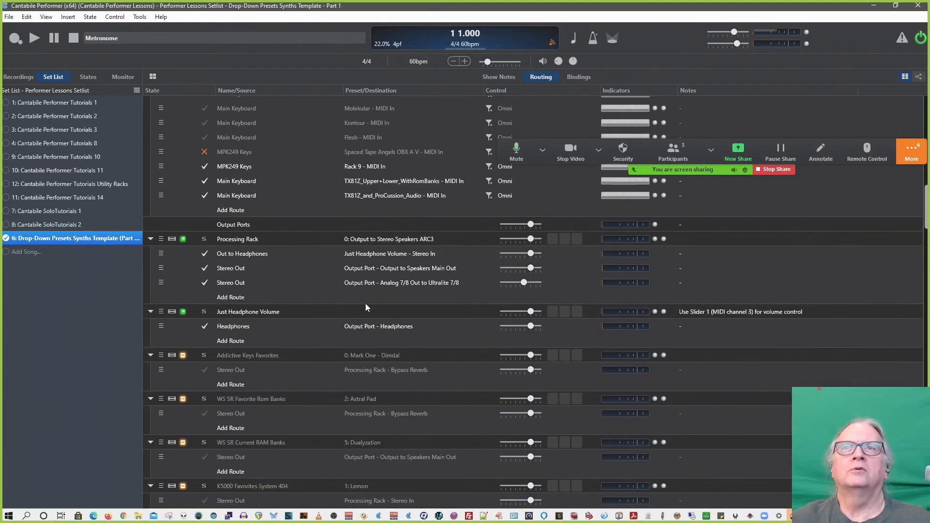
{"action": "scroll", "coordinate": [365, 305], "scroll_direction": "up", "scroll_amount": 7}
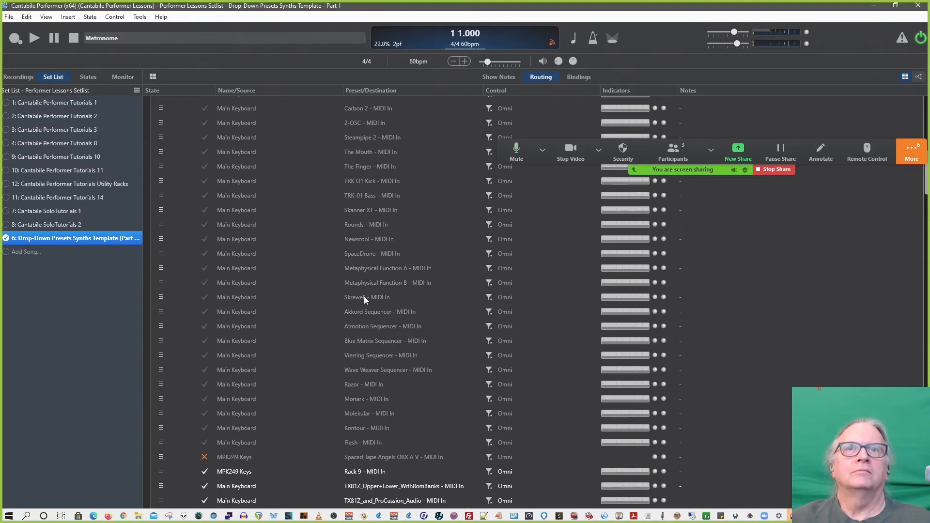
{"action": "scroll", "coordinate": [339, 315], "scroll_direction": "down", "scroll_amount": 3}
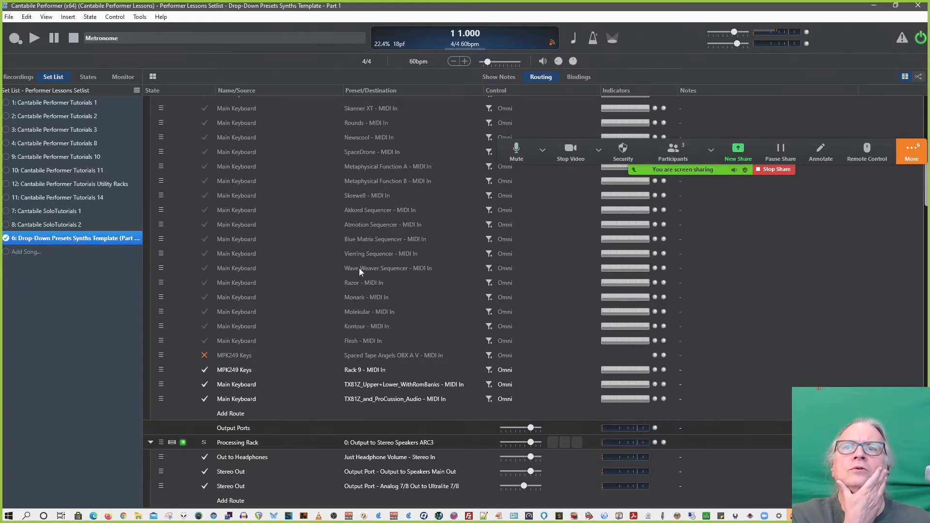
{"action": "scroll", "coordinate": [375, 268], "scroll_direction": "down", "scroll_amount": 10}
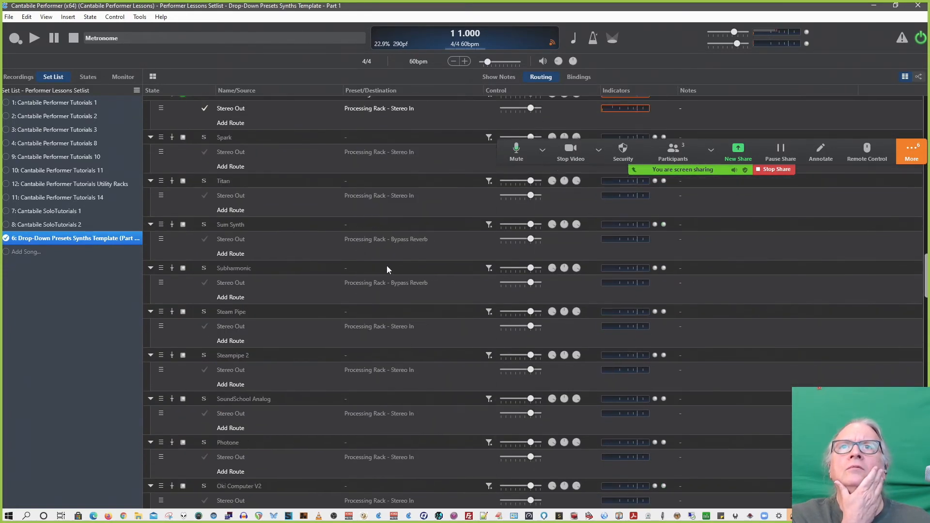
Step: Load the Subharmonic plugin to browse its presets, and unload it again
{"action": "left_click", "coordinate": [386, 267]}
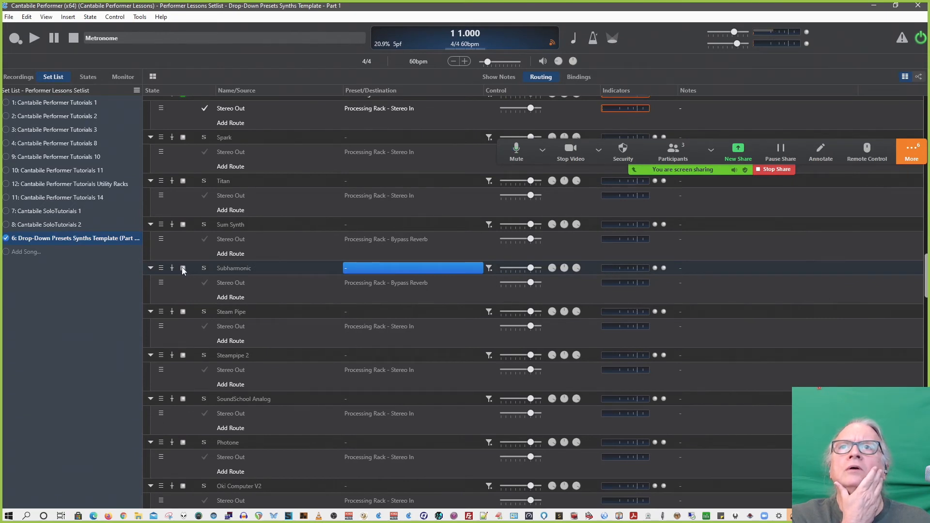
{"action": "left_click", "coordinate": [183, 268]}
{"action": "left_click", "coordinate": [388, 265]}
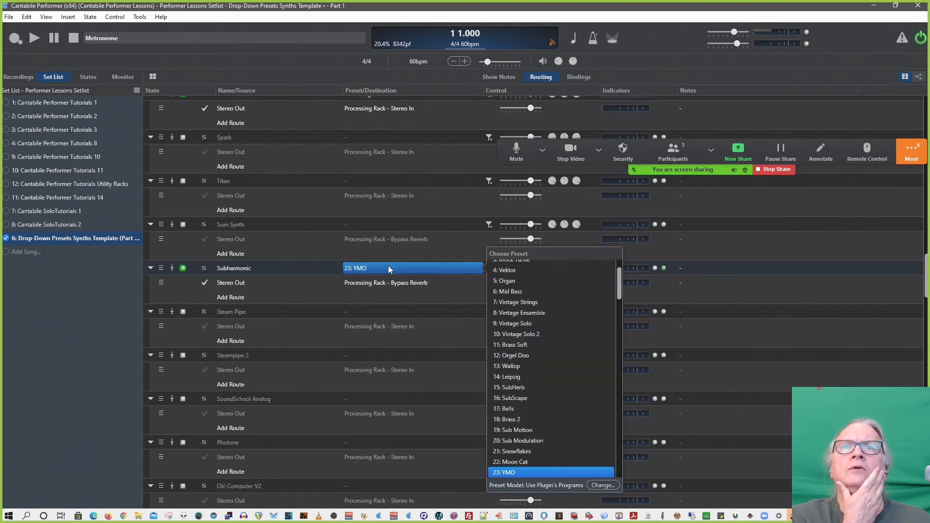
{"action": "scroll", "coordinate": [526, 306], "scroll_direction": "down", "scroll_amount": 8}
{"action": "scroll", "coordinate": [526, 306], "scroll_direction": "up", "scroll_amount": 4}
{"action": "scroll", "coordinate": [526, 306], "scroll_direction": "up", "scroll_amount": 6}
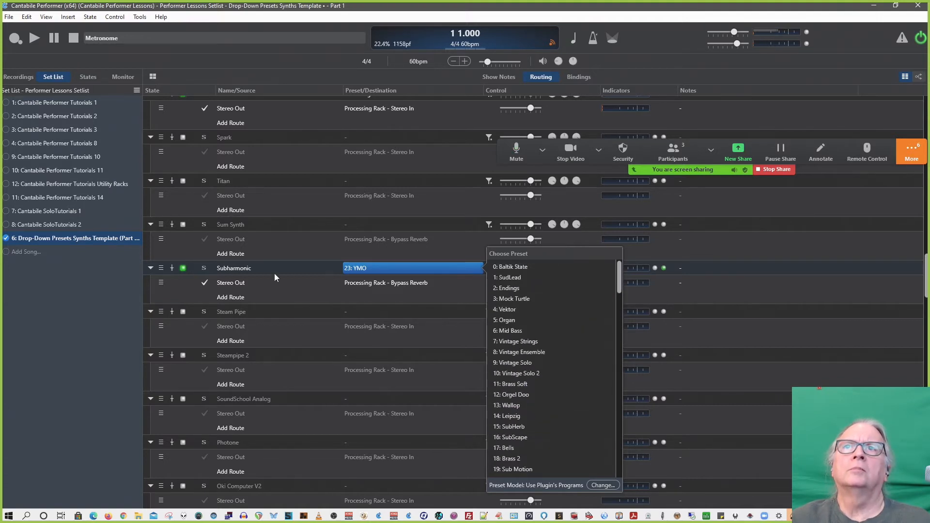
{"action": "right_click", "coordinate": [225, 270]}
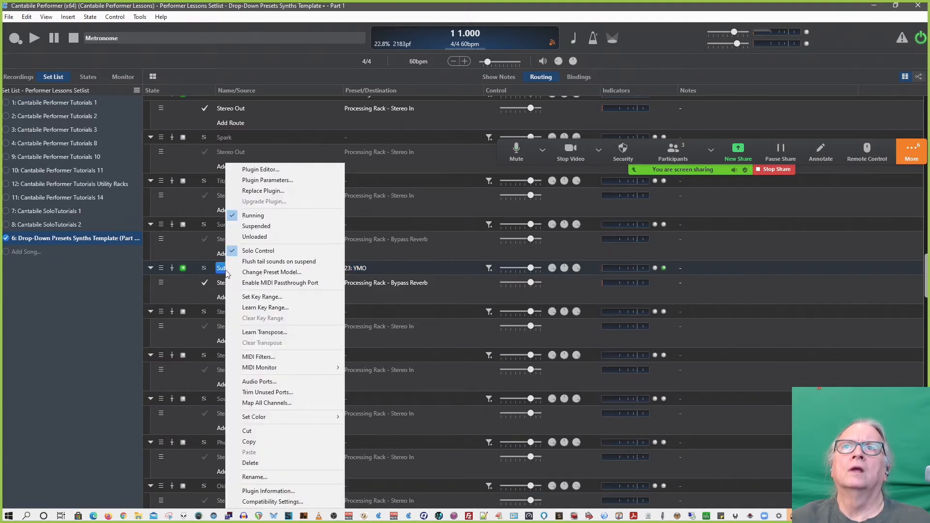
{"action": "left_click", "coordinate": [270, 236]}
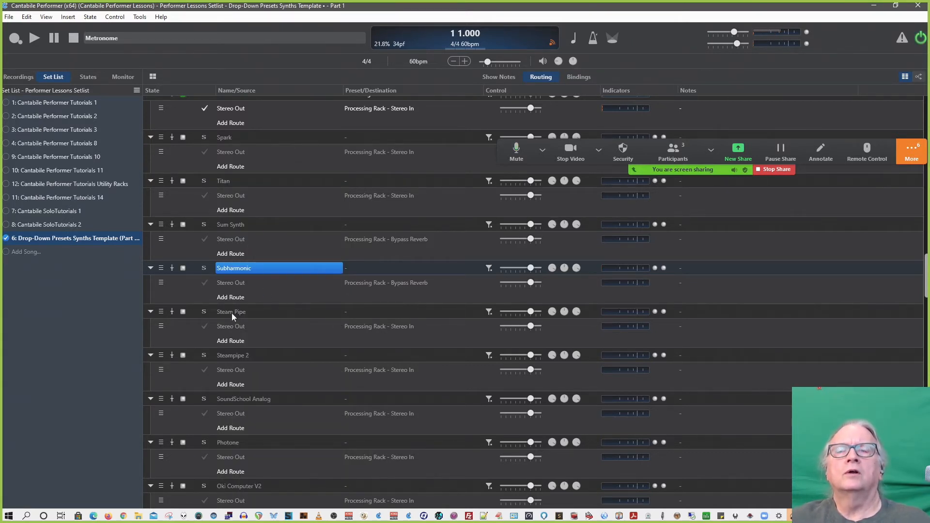
Step: Load the Steam Pipe plugin so that it is running in the song
{"action": "left_click", "coordinate": [183, 311]}
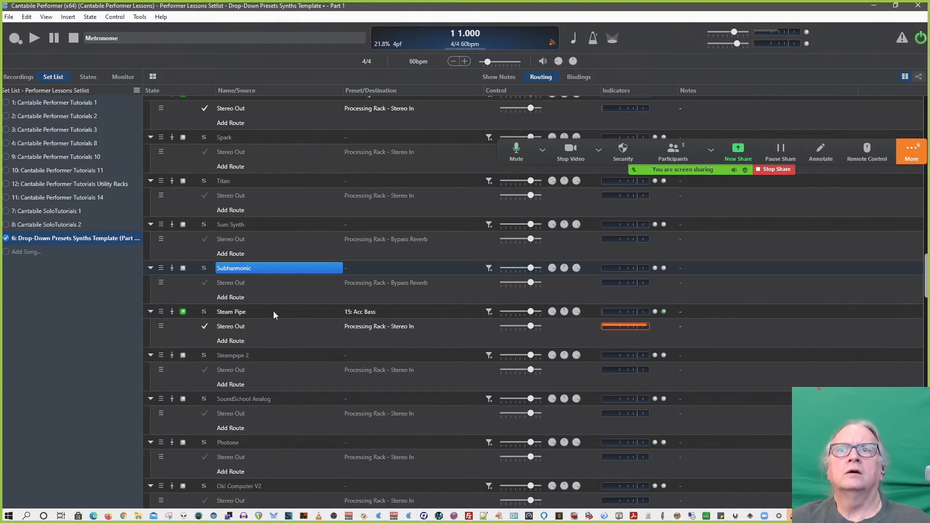
Step: Browse the Steam Pipe plugin's preset list, and set the plugin to unloaded
{"action": "left_click", "coordinate": [359, 311]}
{"action": "scroll", "coordinate": [515, 347], "scroll_direction": "down", "scroll_amount": 5}
{"action": "scroll", "coordinate": [515, 346], "scroll_direction": "down", "scroll_amount": 6}
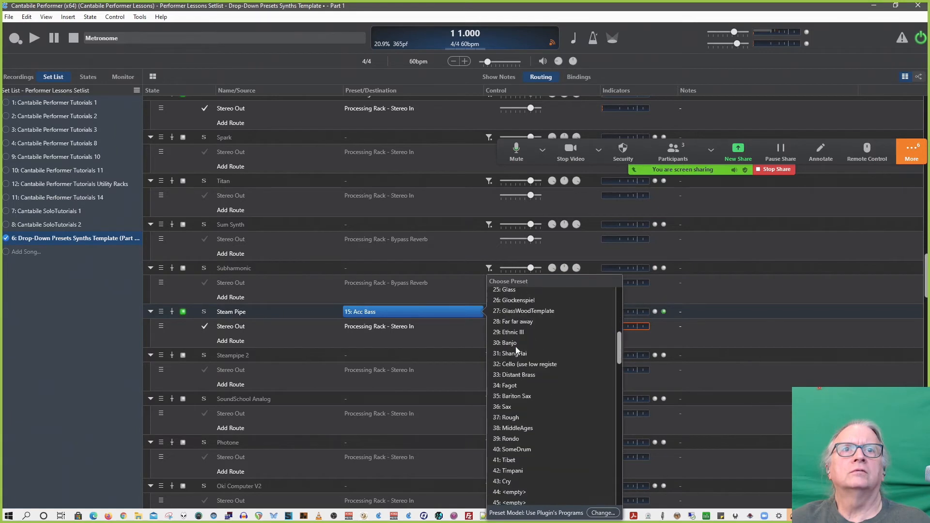
{"action": "scroll", "coordinate": [515, 347], "scroll_direction": "up", "scroll_amount": 12}
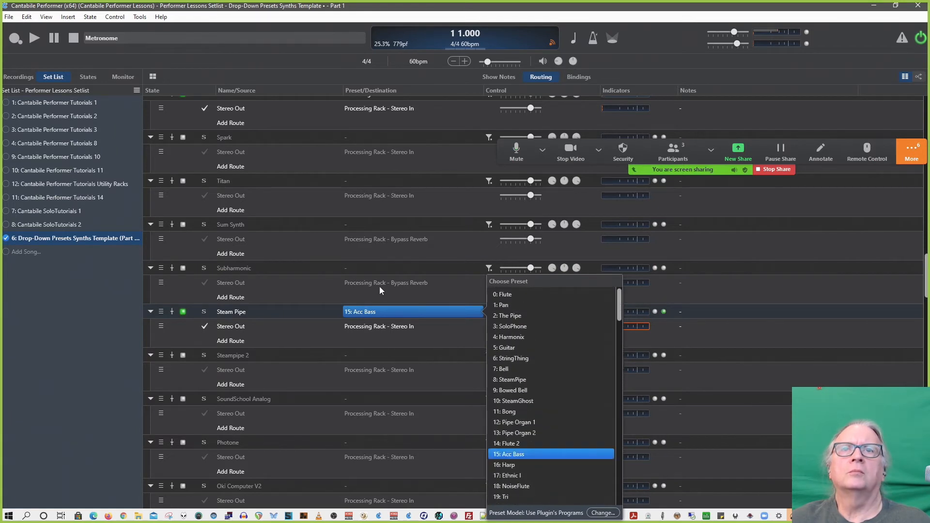
{"action": "right_click", "coordinate": [227, 313]}
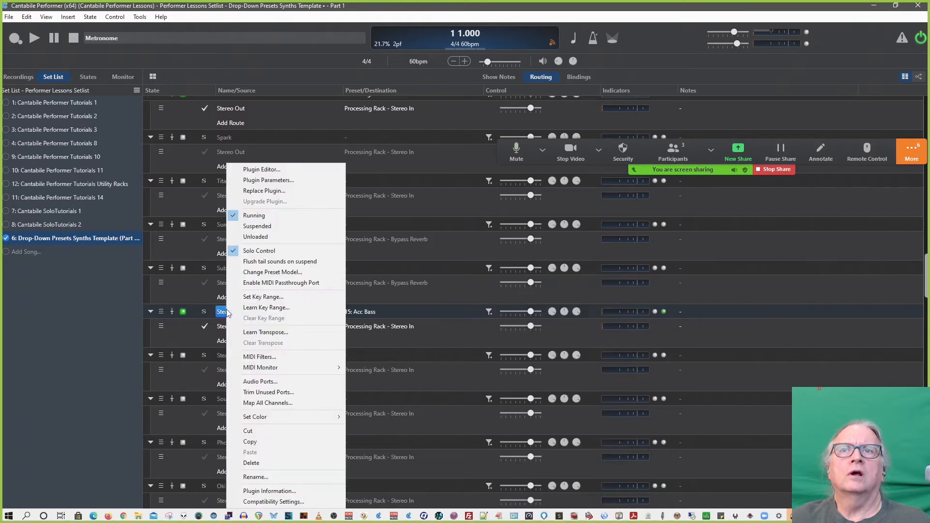
{"action": "left_click", "coordinate": [269, 236]}
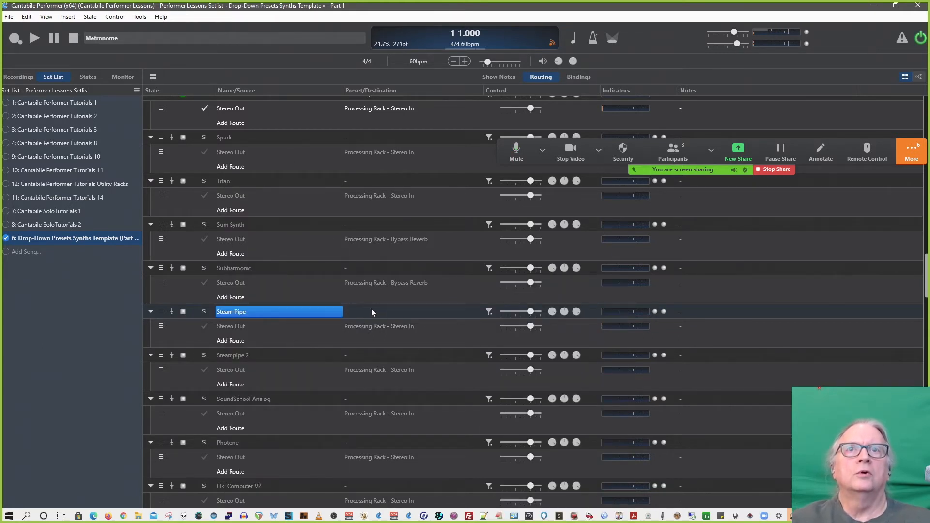
Step: Load the Equinoxe Deluxe plugin and choose its preset 7: Carpad
{"action": "scroll", "coordinate": [291, 317], "scroll_direction": "down", "scroll_amount": 5}
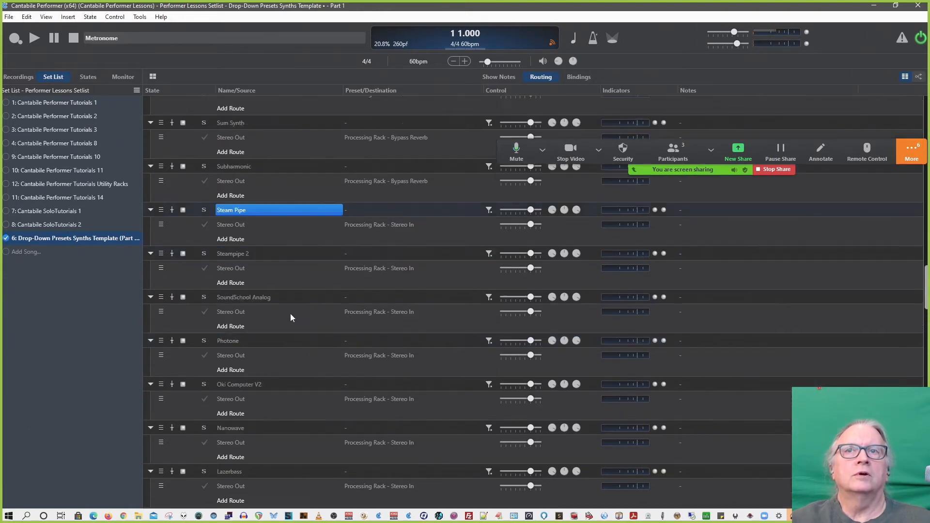
{"action": "scroll", "coordinate": [290, 317], "scroll_direction": "down", "scroll_amount": 6}
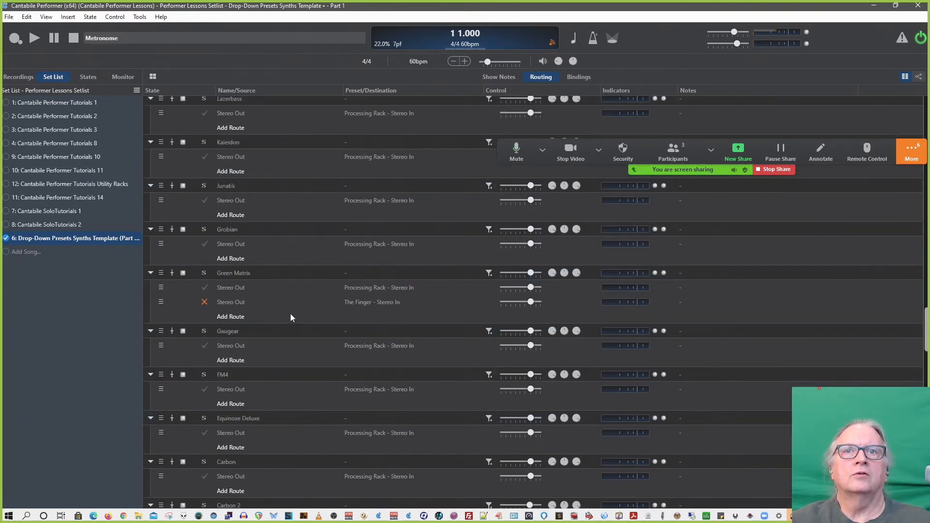
{"action": "scroll", "coordinate": [291, 316], "scroll_direction": "down", "scroll_amount": 3}
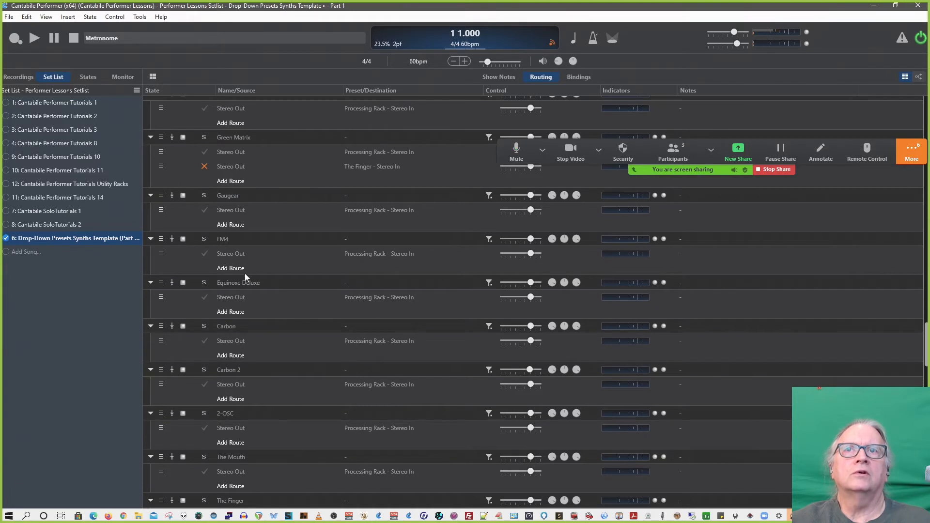
{"action": "left_click", "coordinate": [183, 282]}
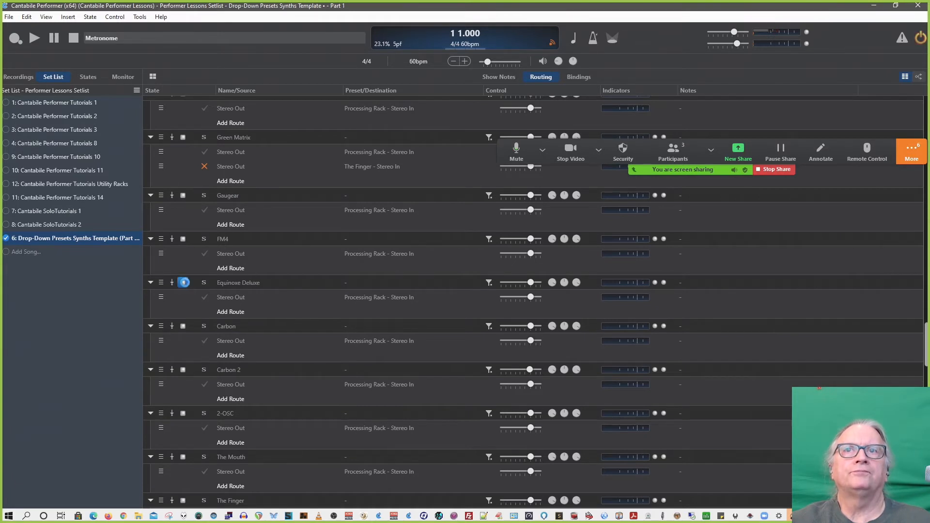
{"action": "left_click", "coordinate": [392, 286]}
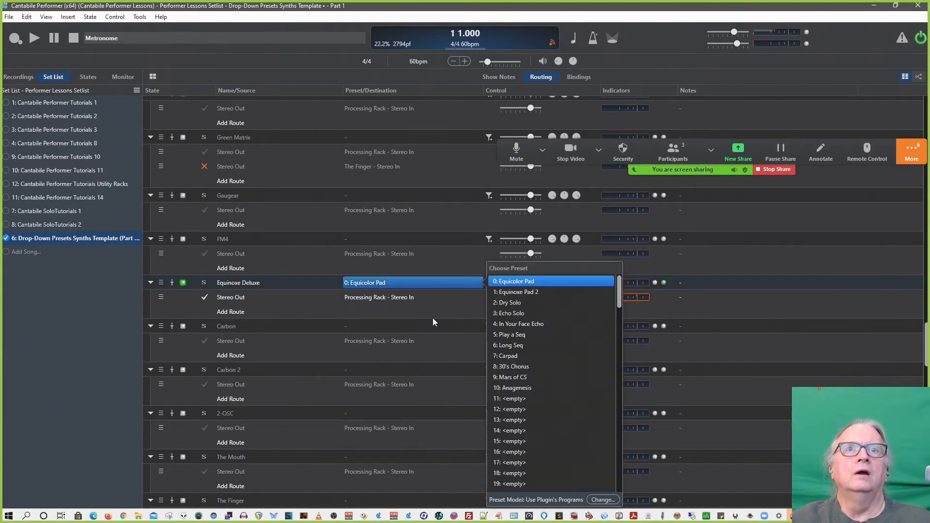
{"action": "left_click", "coordinate": [503, 356]}
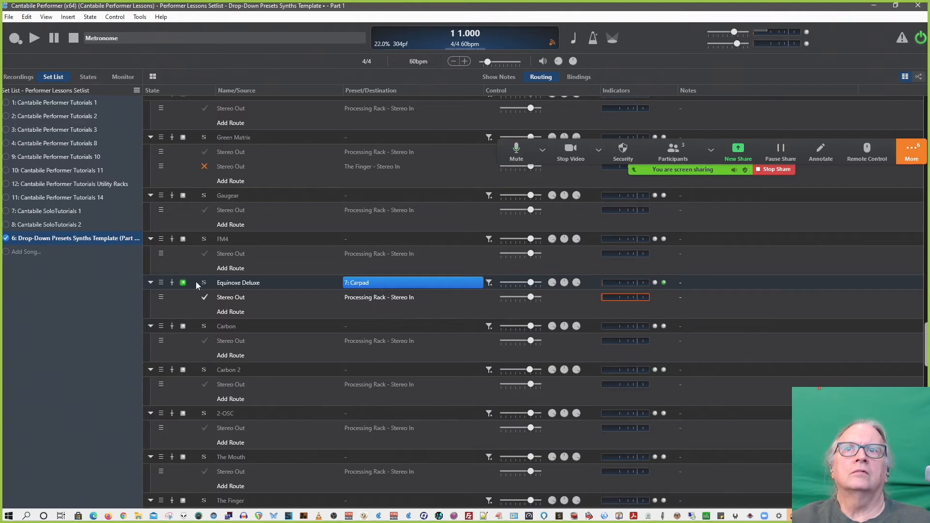
Step: Unload the Equinoxe Deluxe plugin
{"action": "left_click", "coordinate": [161, 283]}
{"action": "right_click", "coordinate": [162, 283]}
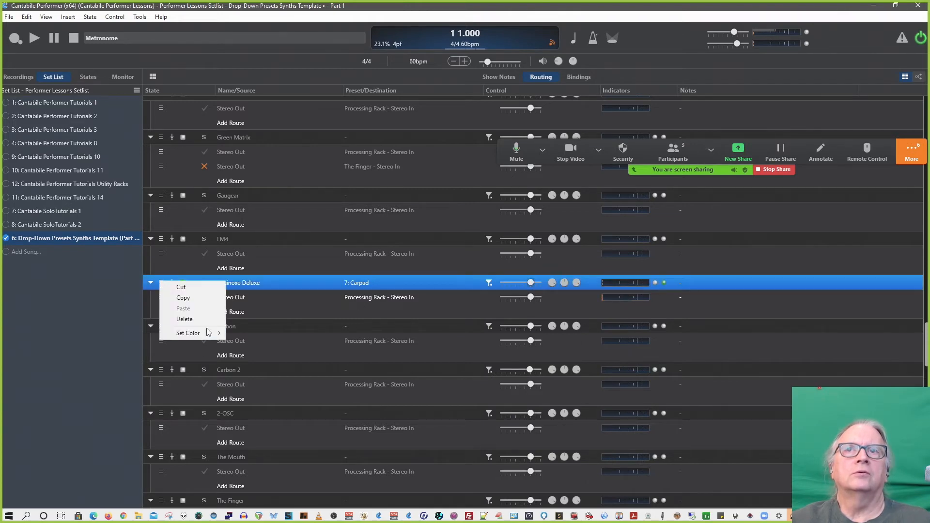
{"action": "left_click", "coordinate": [276, 282]}
{"action": "right_click", "coordinate": [259, 283]}
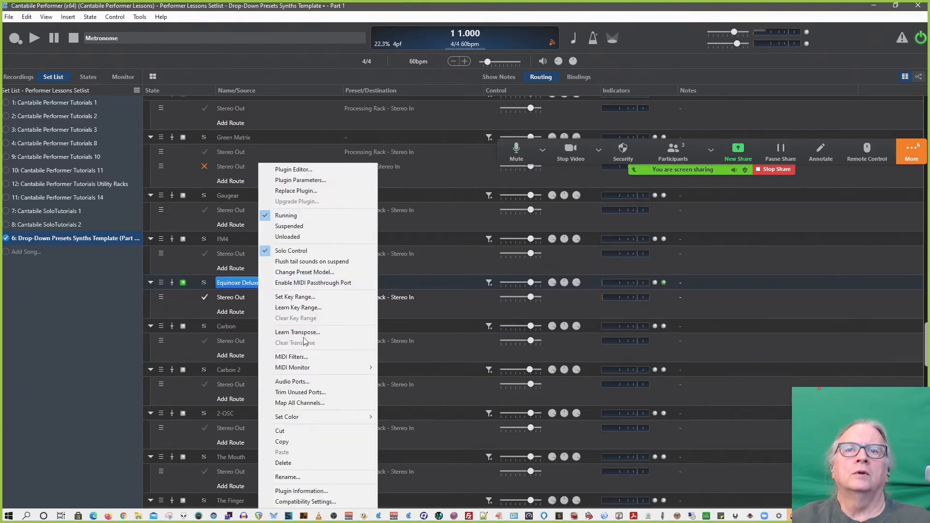
{"action": "left_click", "coordinate": [290, 237]}
Step: Look over the synth template's racks and input port routes, and switch back to the Cantabile Performer Tutorials Utility Racks song
{"action": "scroll", "coordinate": [372, 283], "scroll_direction": "up", "scroll_amount": 15}
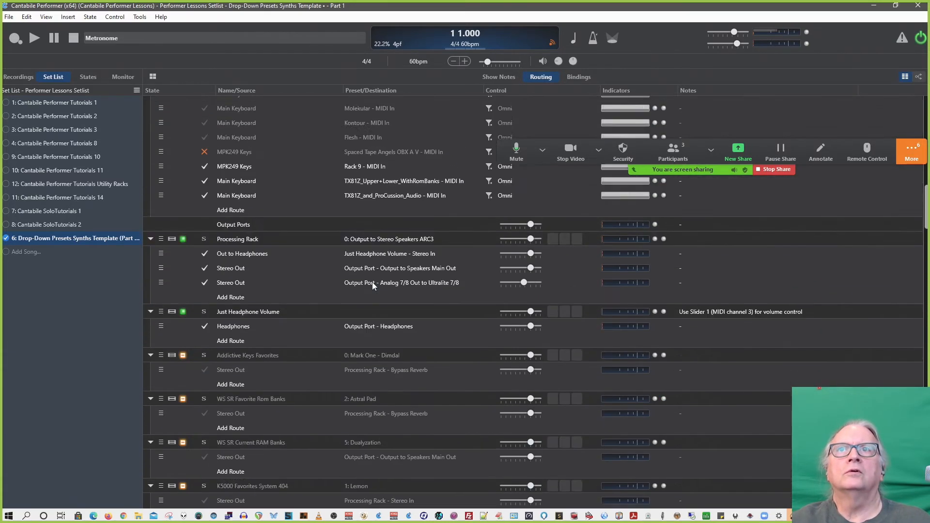
{"action": "scroll", "coordinate": [372, 282], "scroll_direction": "up", "scroll_amount": 5}
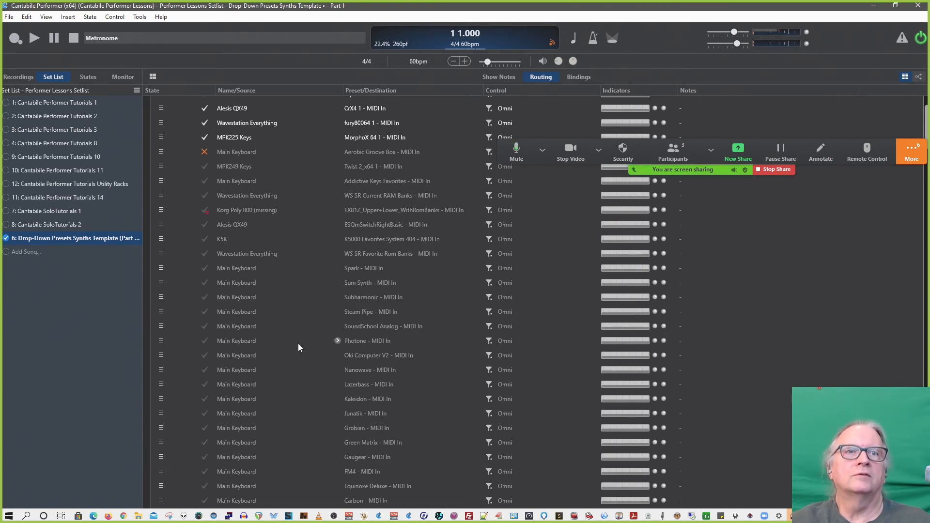
{"action": "scroll", "coordinate": [298, 348], "scroll_direction": "down", "scroll_amount": 6}
{"action": "scroll", "coordinate": [297, 347], "scroll_direction": "down", "scroll_amount": 5}
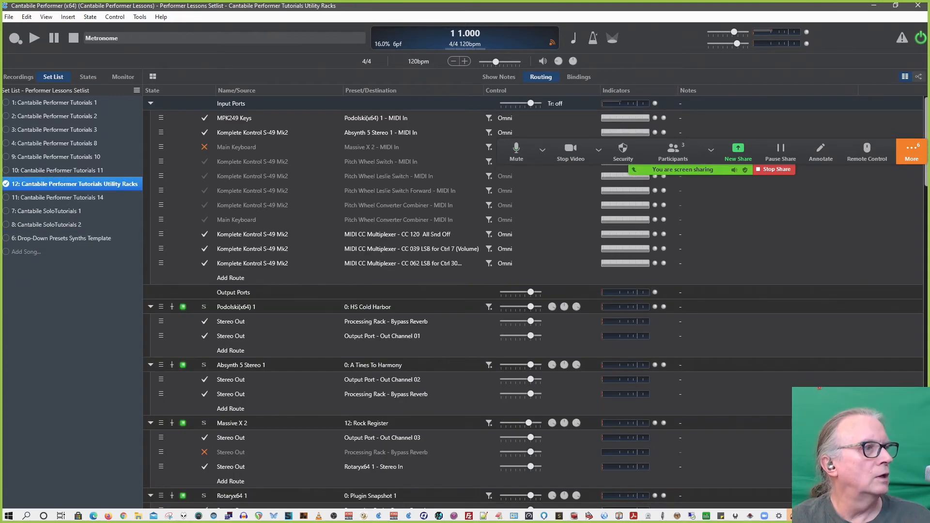
Step: Switch to the Zoom meeting window to view the participants, and return to Cantabile
{"action": "key", "text": "alt+Tab"}
{"action": "key", "text": "alt+Tab"}
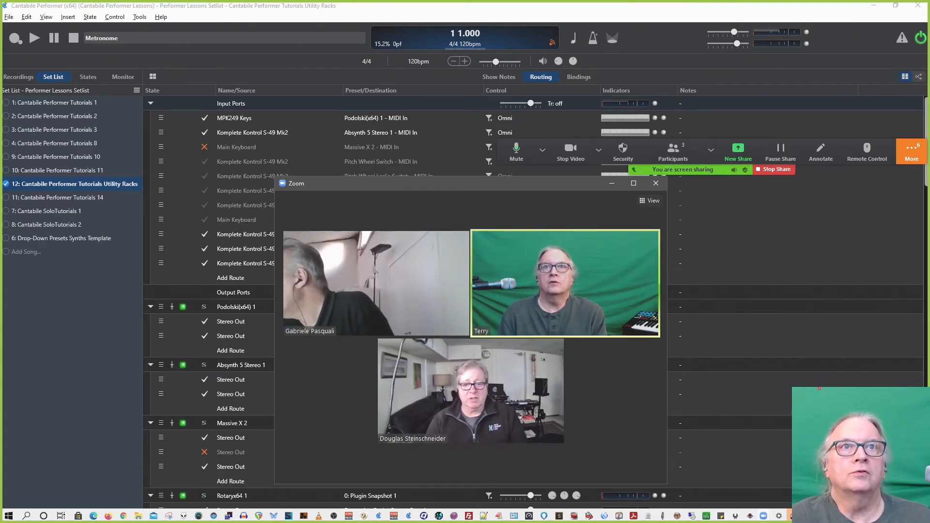
{"action": "left_click", "coordinate": [542, 150]}
{"action": "left_click", "coordinate": [471, 178]}
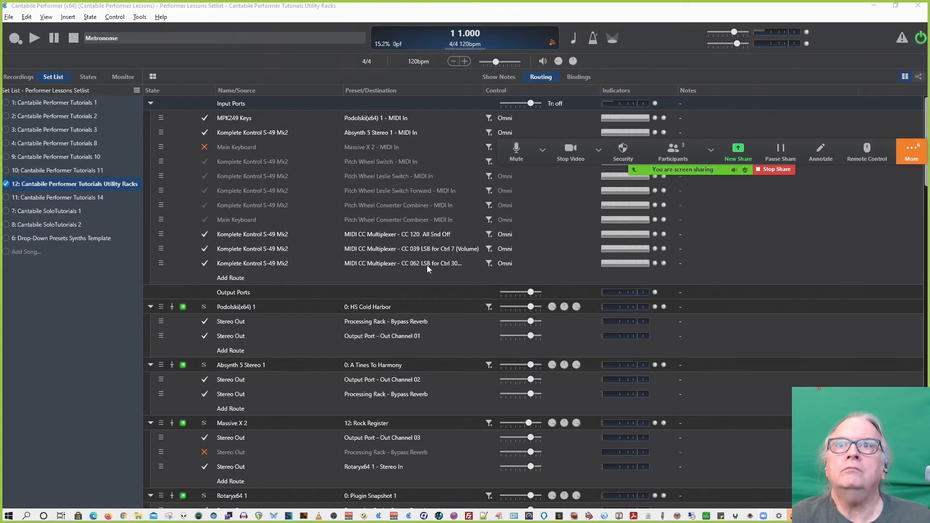
Step: Examine the Podolski(x64) 1 preset list and its preset model options, leaving the model dialog without applying anything
{"action": "left_click", "coordinate": [364, 309]}
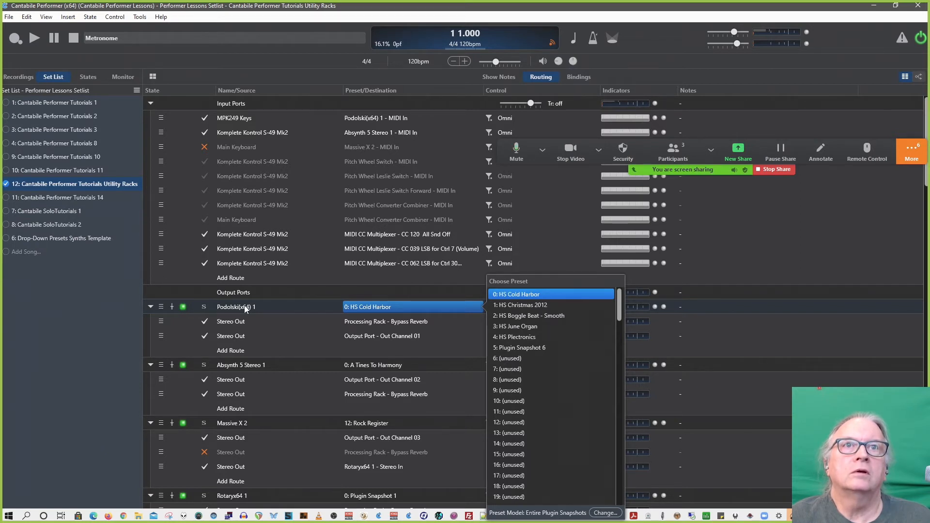
{"action": "left_click", "coordinate": [605, 512]}
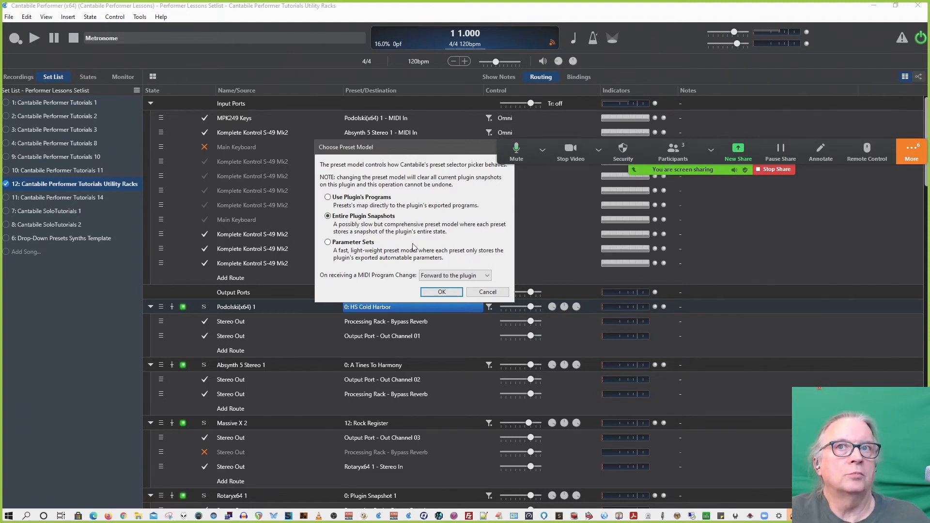
{"action": "left_click", "coordinate": [486, 293]}
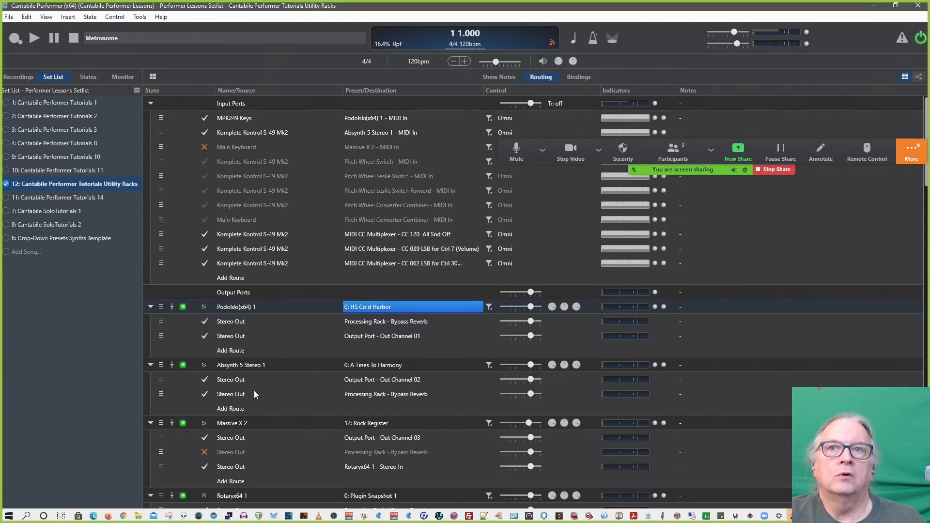
Step: Show the Massive X 2 plugin's parameters in an enlarged window, examine the whole list, and close it
{"action": "left_click", "coordinate": [234, 424]}
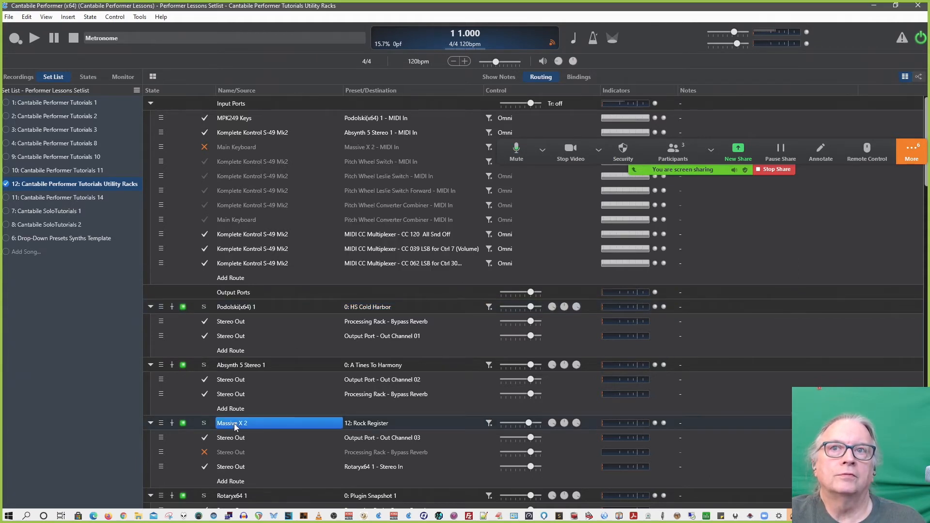
{"action": "right_click", "coordinate": [234, 423]}
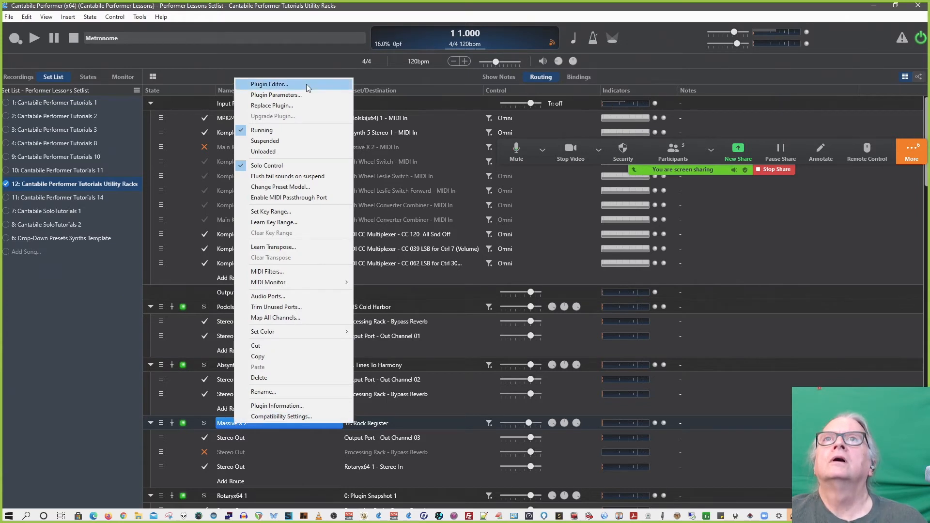
{"action": "left_click", "coordinate": [296, 96]}
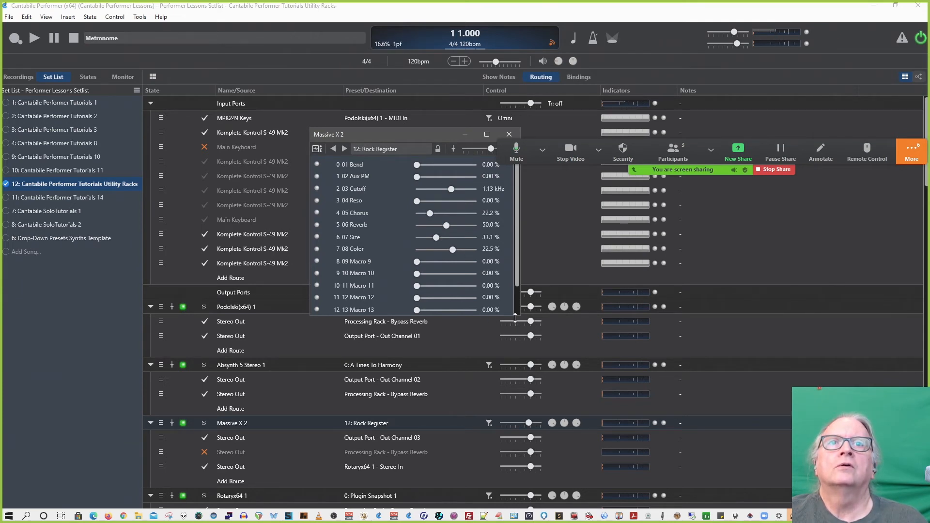
{"action": "left_click_drag", "start_coordinate": [514, 316], "coordinate": [527, 408]}
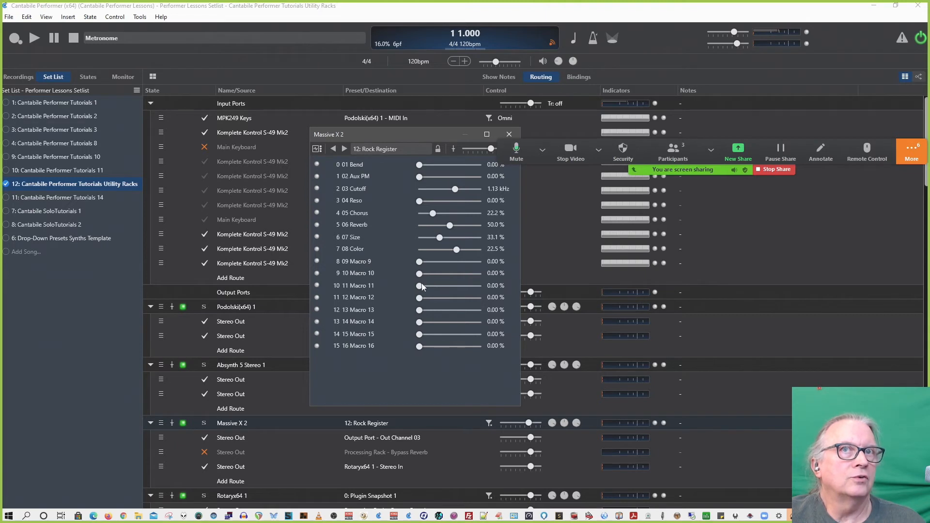
{"action": "left_click", "coordinate": [508, 135]}
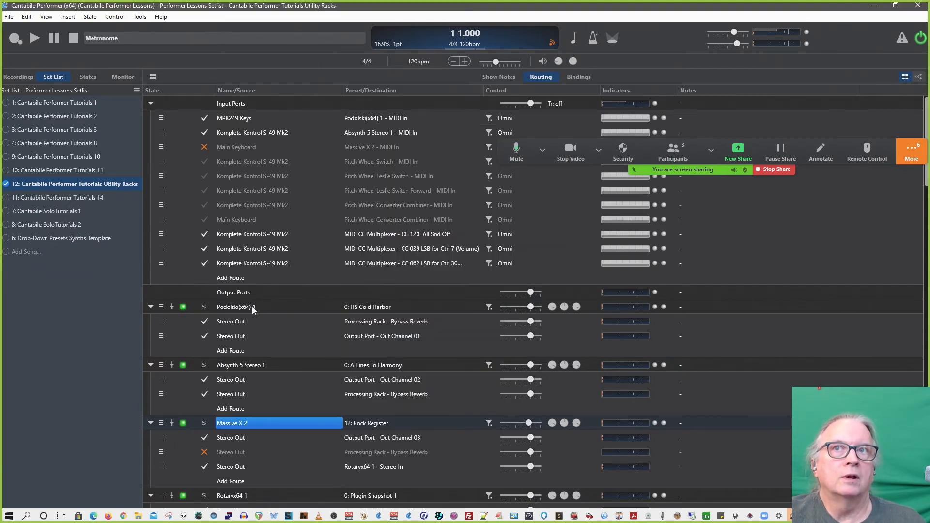
Step: Show the Podolski(x64) 1 plugin's parameters in an enlarged window, examine the full list, and close it
{"action": "right_click", "coordinate": [240, 307]}
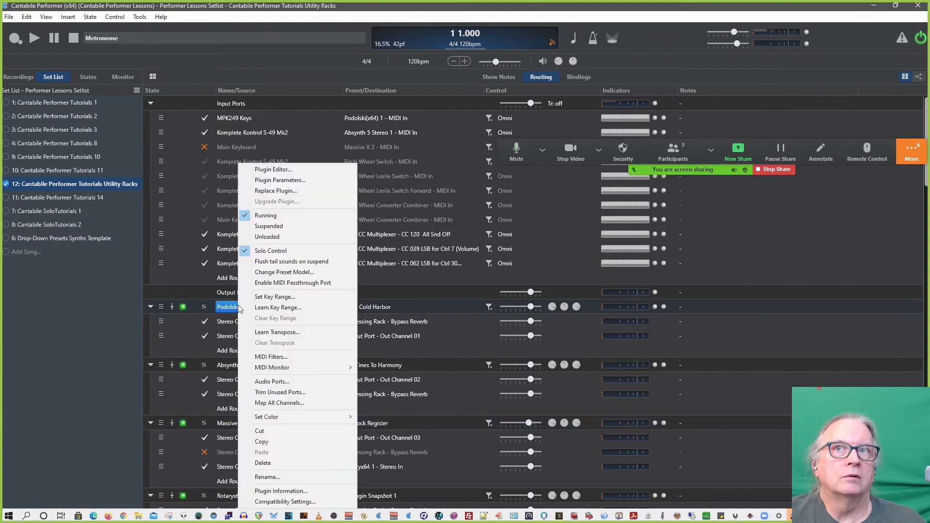
{"action": "left_click", "coordinate": [293, 180]}
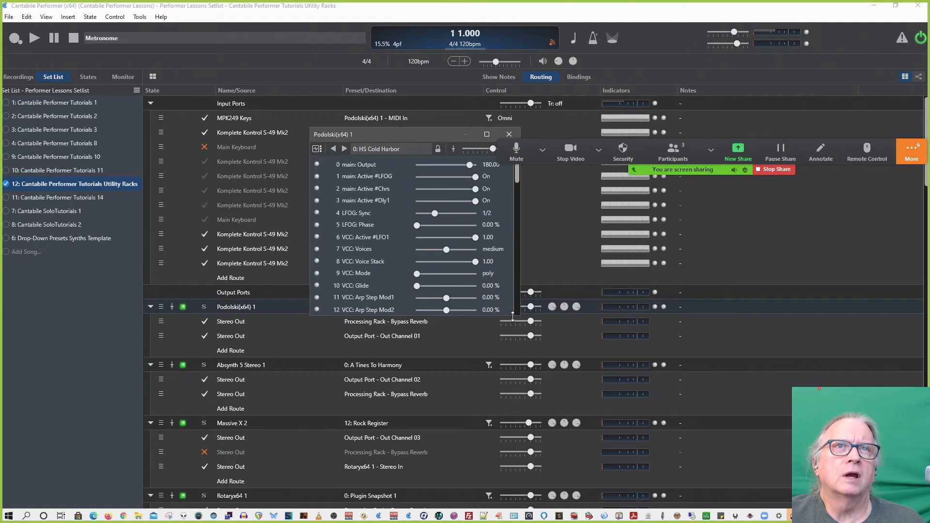
{"action": "left_click_drag", "start_coordinate": [510, 315], "coordinate": [532, 472]}
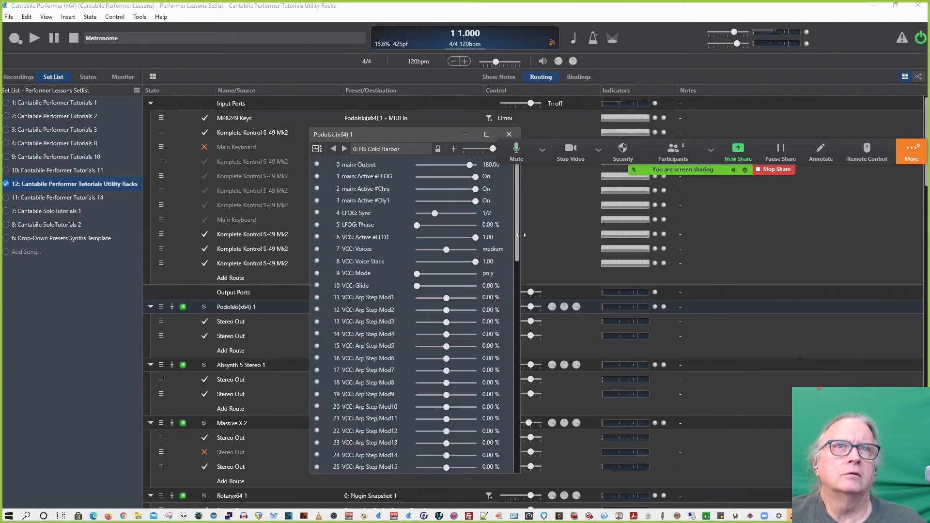
{"action": "left_click_drag", "start_coordinate": [517, 236], "coordinate": [521, 456]}
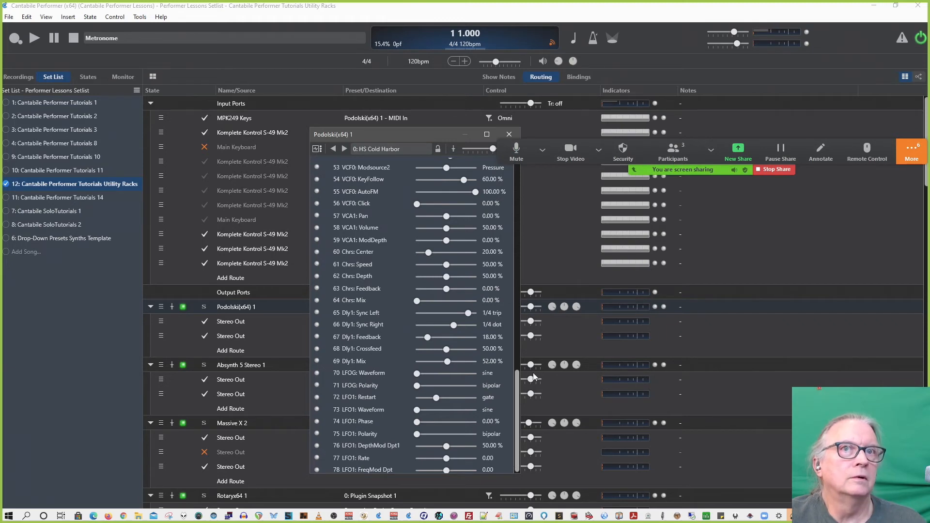
{"action": "left_click_drag", "start_coordinate": [518, 384], "coordinate": [525, 162]}
{"action": "left_click", "coordinate": [509, 134]}
Step: Examine the states offered by the Chord Holder rack, and look over the song's plugins, racks and input port routes
{"action": "scroll", "coordinate": [317, 347], "scroll_direction": "down", "scroll_amount": 8}
{"action": "scroll", "coordinate": [318, 343], "scroll_direction": "down", "scroll_amount": 2}
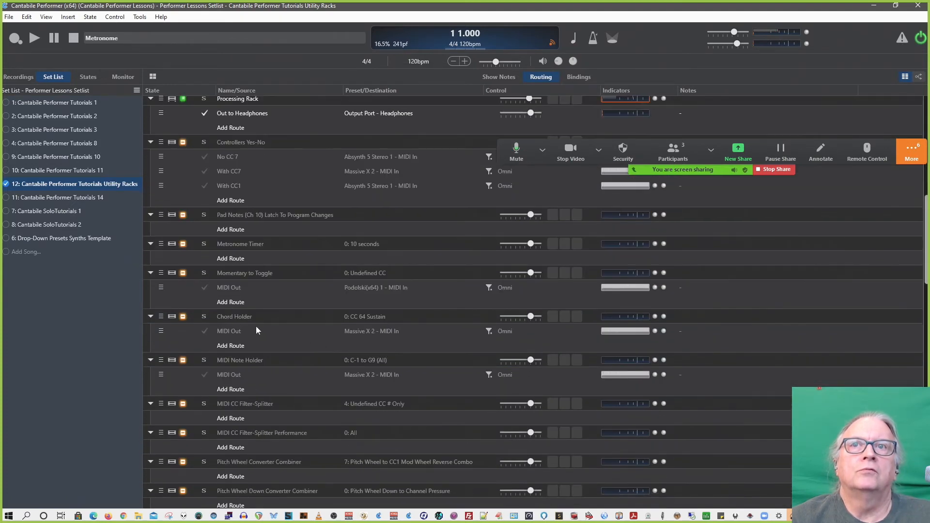
{"action": "left_click", "coordinate": [379, 316]}
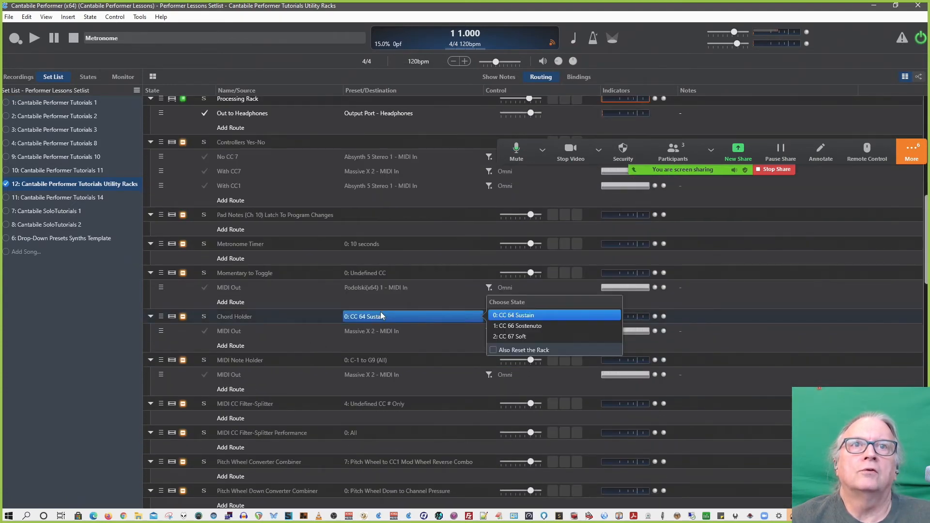
{"action": "scroll", "coordinate": [238, 313], "scroll_direction": "up", "scroll_amount": 7}
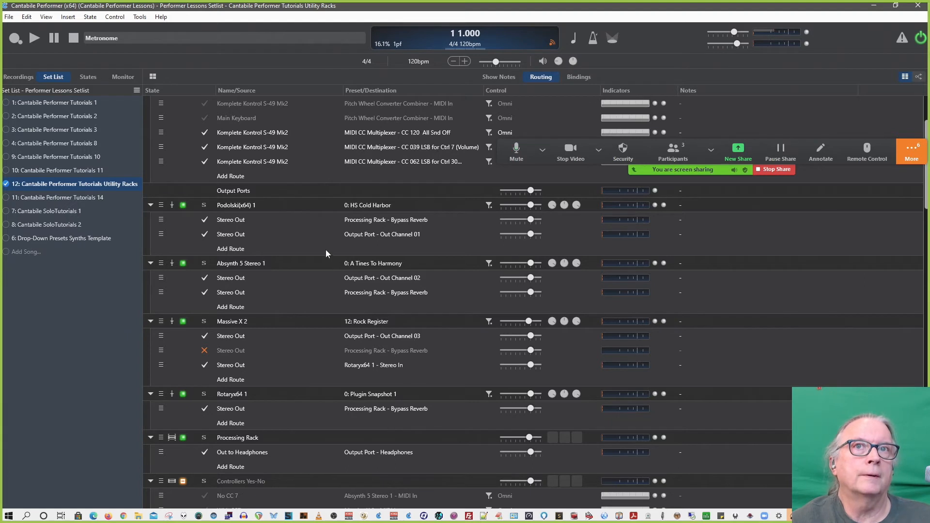
{"action": "scroll", "coordinate": [326, 251], "scroll_direction": "down", "scroll_amount": 2}
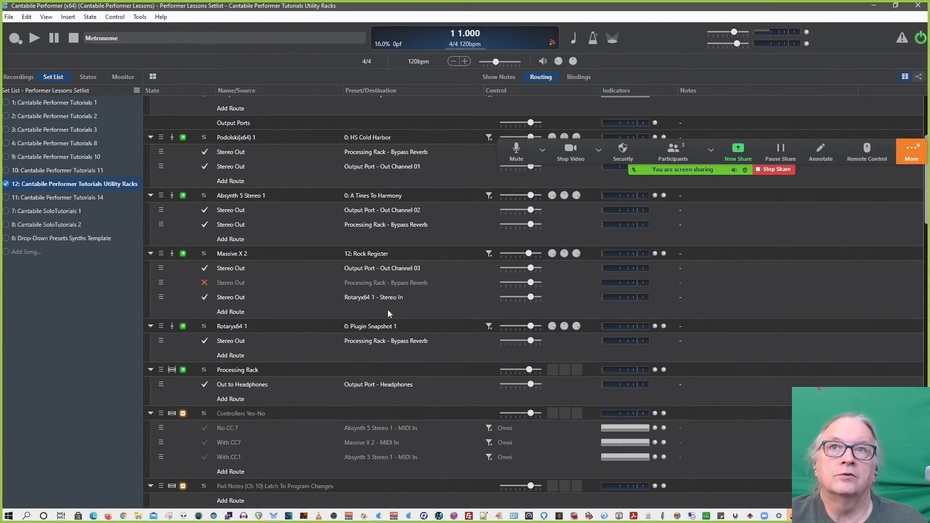
{"action": "scroll", "coordinate": [388, 313], "scroll_direction": "down", "scroll_amount": 3}
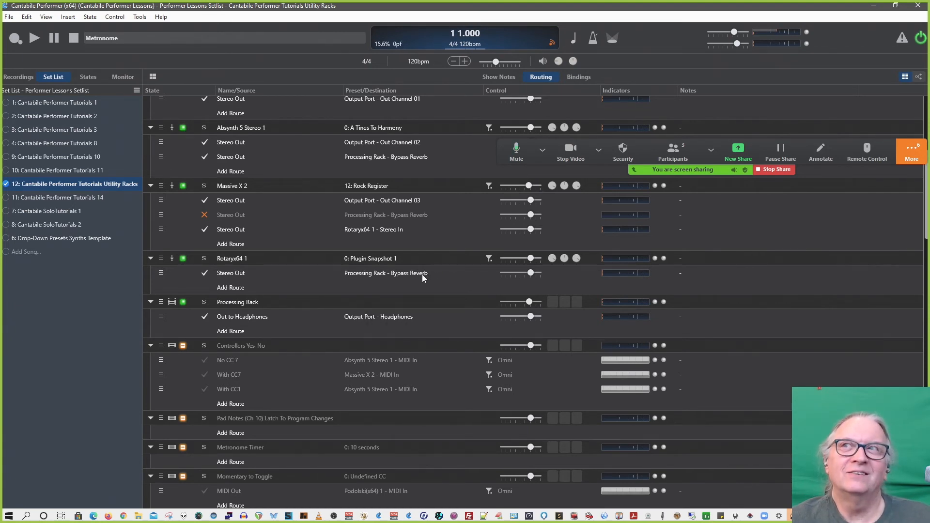
{"action": "scroll", "coordinate": [352, 287], "scroll_direction": "up", "scroll_amount": 5}
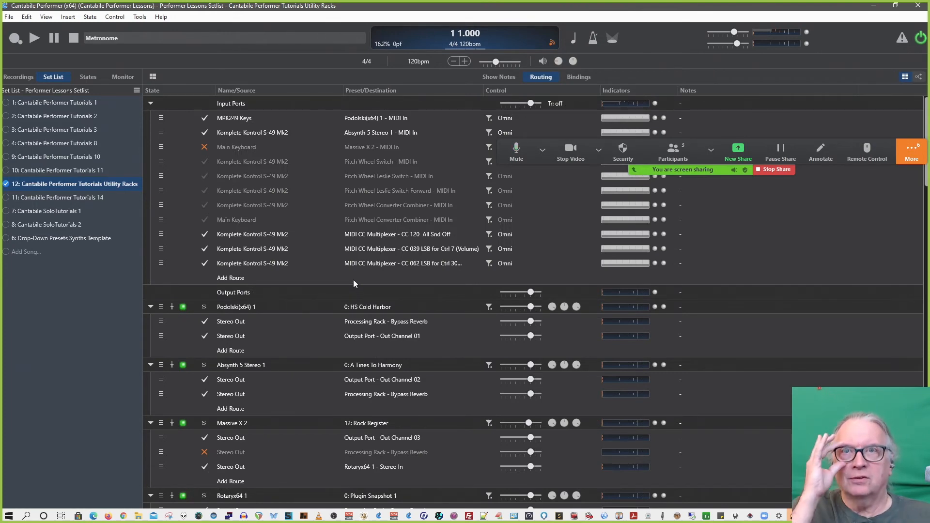
Step: Look over the song's plugins and racks down to Rack 40, and check the operations offered for that rack
{"action": "scroll", "coordinate": [354, 283], "scroll_direction": "down", "scroll_amount": 4}
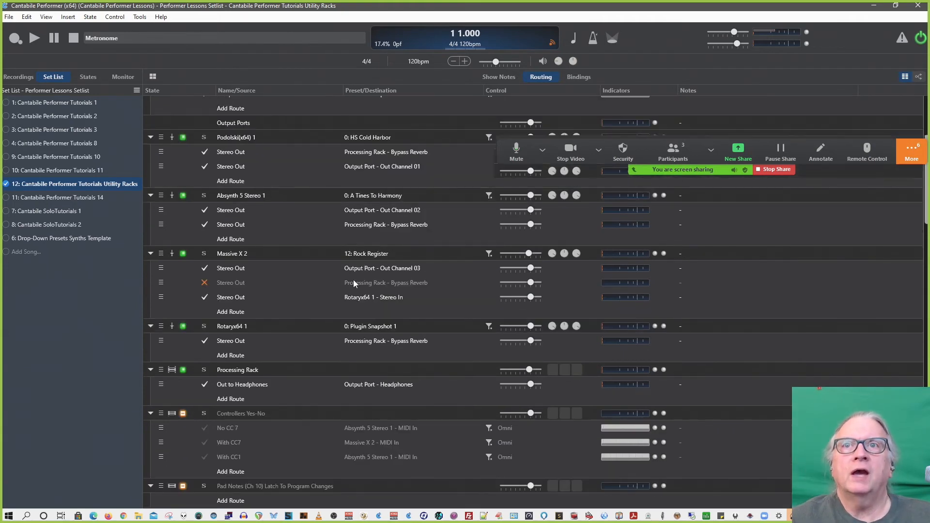
{"action": "scroll", "coordinate": [354, 283], "scroll_direction": "up", "scroll_amount": 3}
{"action": "scroll", "coordinate": [354, 284], "scroll_direction": "down", "scroll_amount": 15}
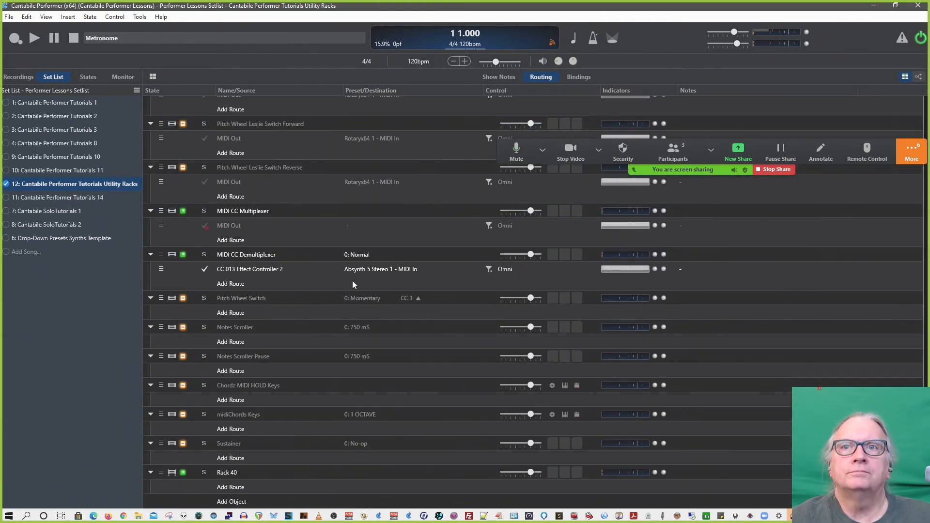
{"action": "right_click", "coordinate": [230, 473]}
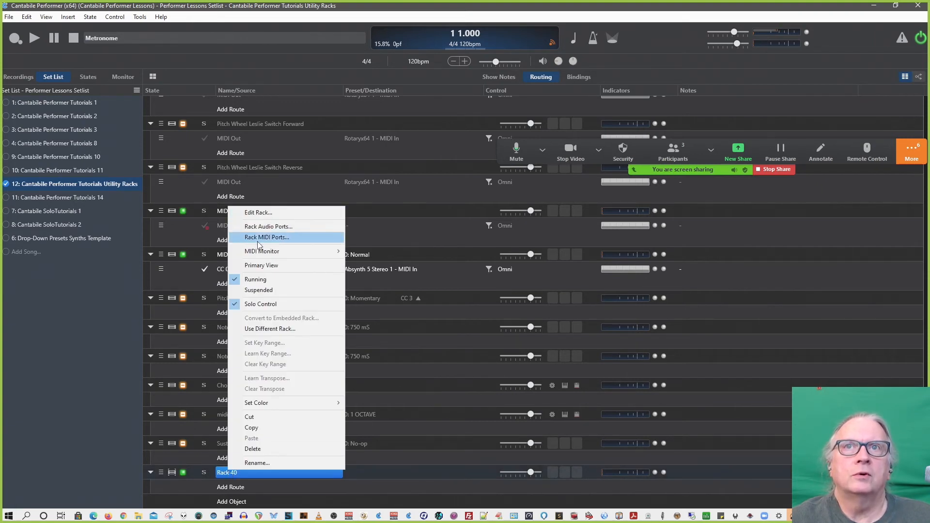
{"action": "mouse_move", "coordinate": [304, 249]}
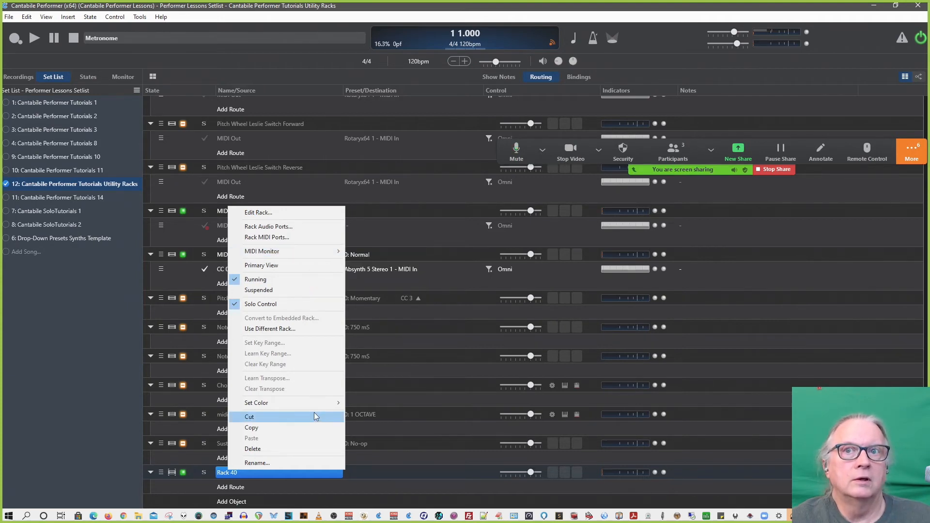
{"action": "left_click", "coordinate": [236, 475]}
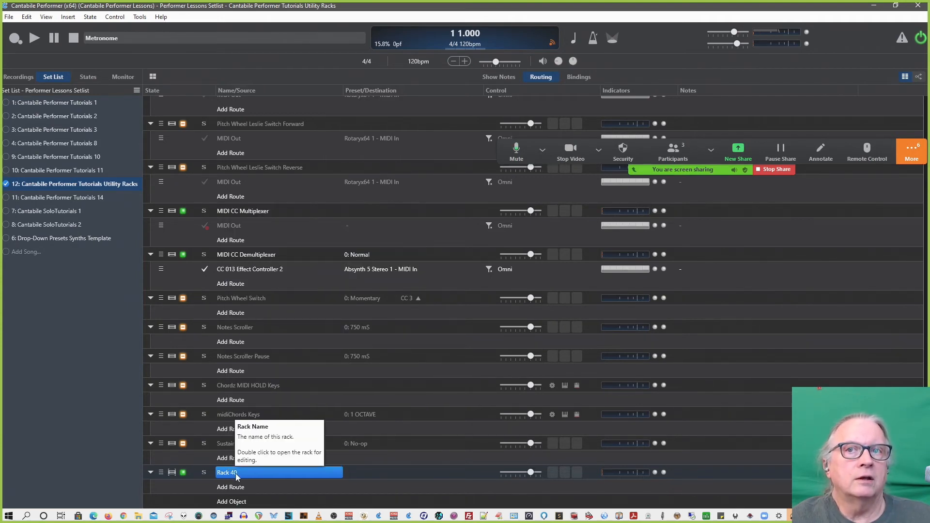
{"action": "left_click", "coordinate": [542, 149]}
{"action": "left_click", "coordinate": [576, 96]}
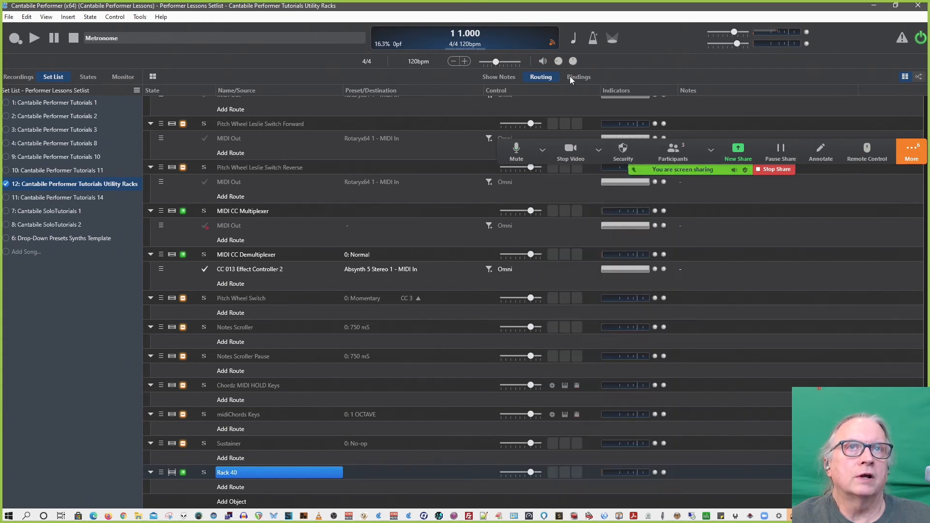
Step: Open the MIDI filters of Rack 40's Test Filter input port from the rack's MIDI port settings
{"action": "right_click", "coordinate": [236, 472]}
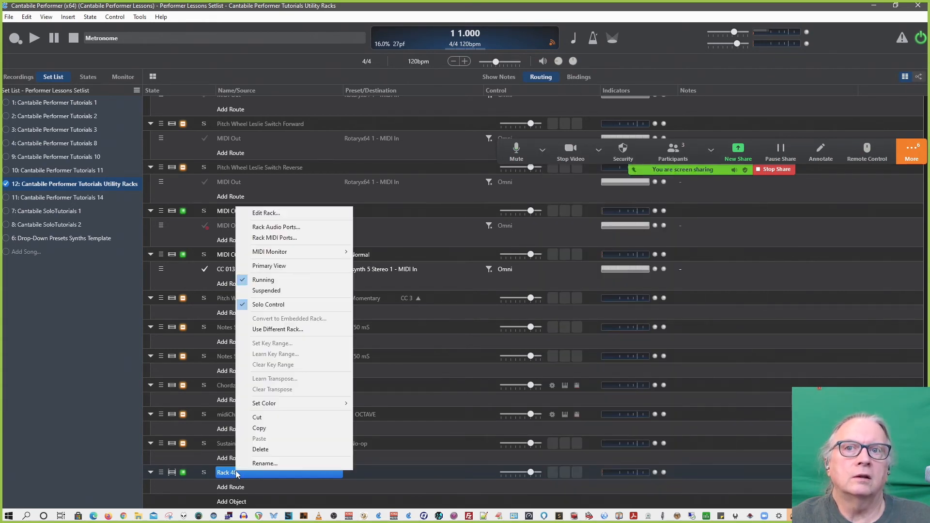
{"action": "left_click", "coordinate": [299, 237]}
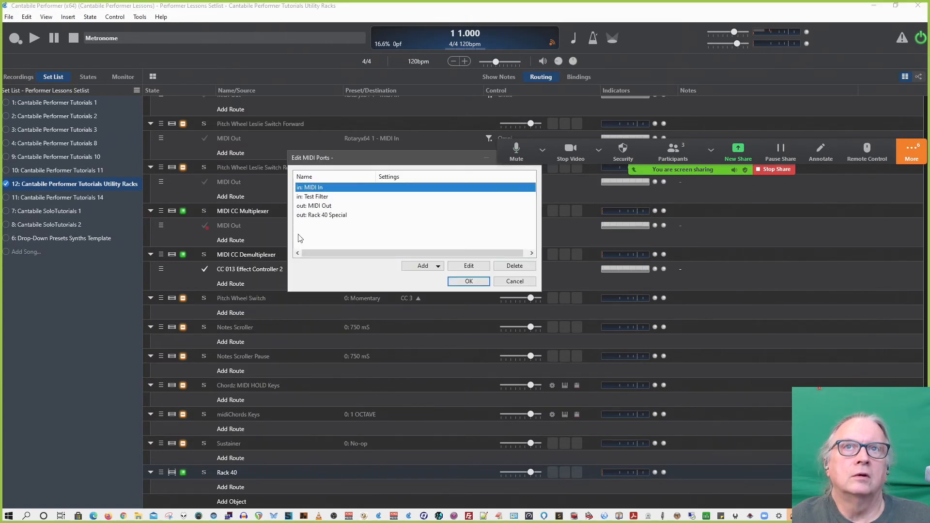
{"action": "left_click", "coordinate": [317, 197]}
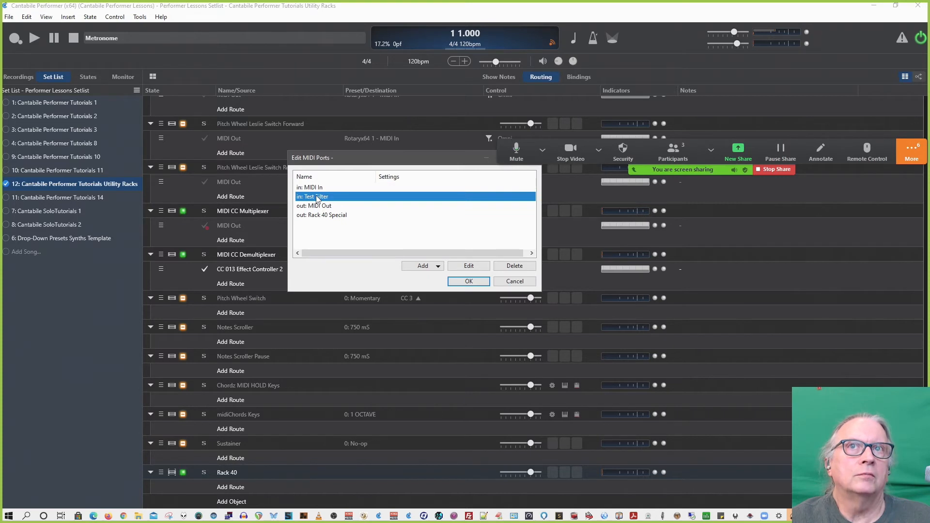
{"action": "double_click", "coordinate": [317, 197]}
{"action": "left_click", "coordinate": [344, 246]}
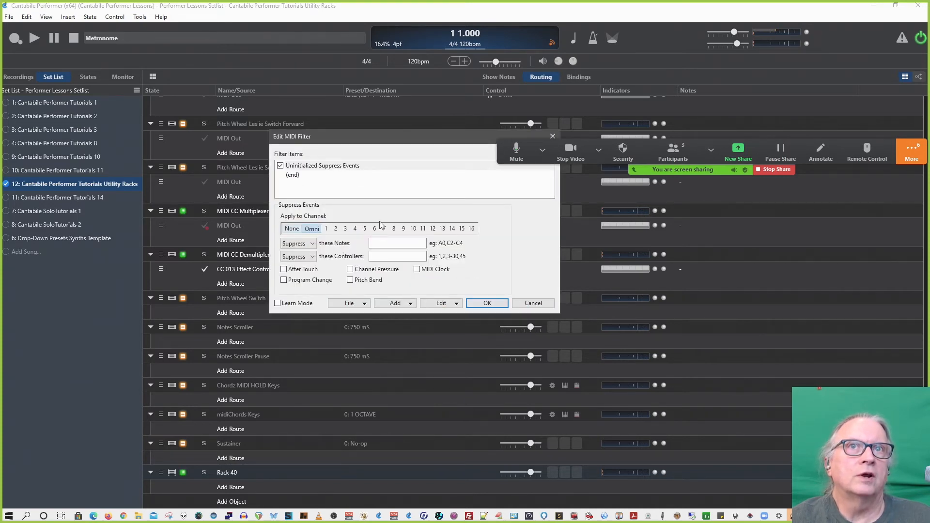
Step: Examine the MIDI filter types that can be added to the Test Filter port
{"action": "left_click", "coordinate": [400, 303]}
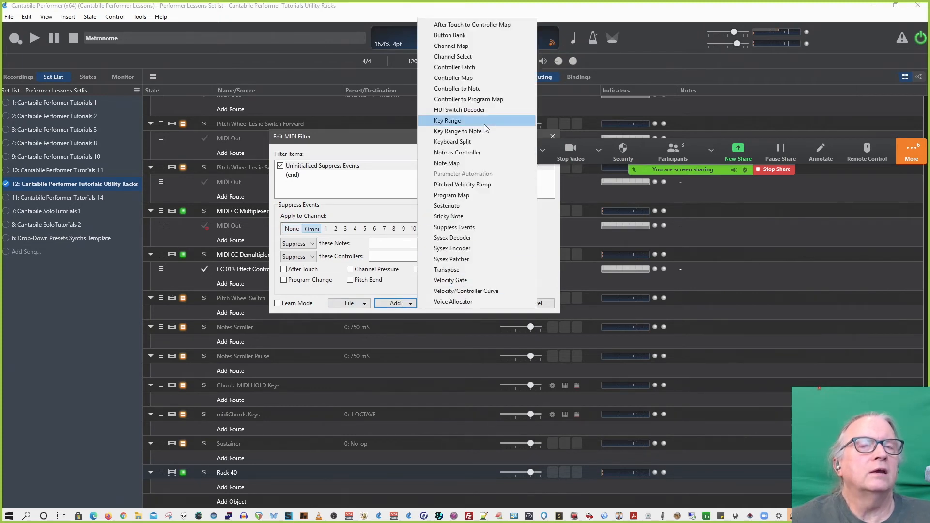
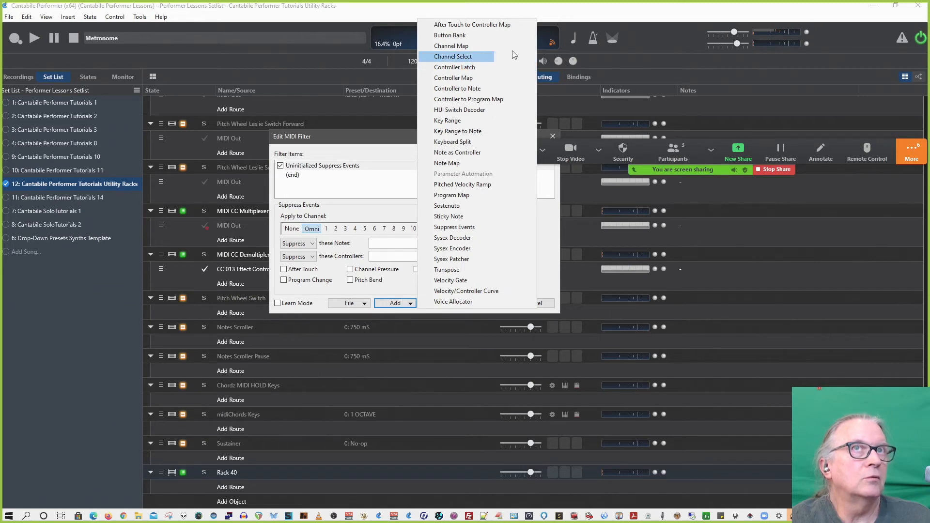
{"action": "left_click", "coordinate": [592, 14]}
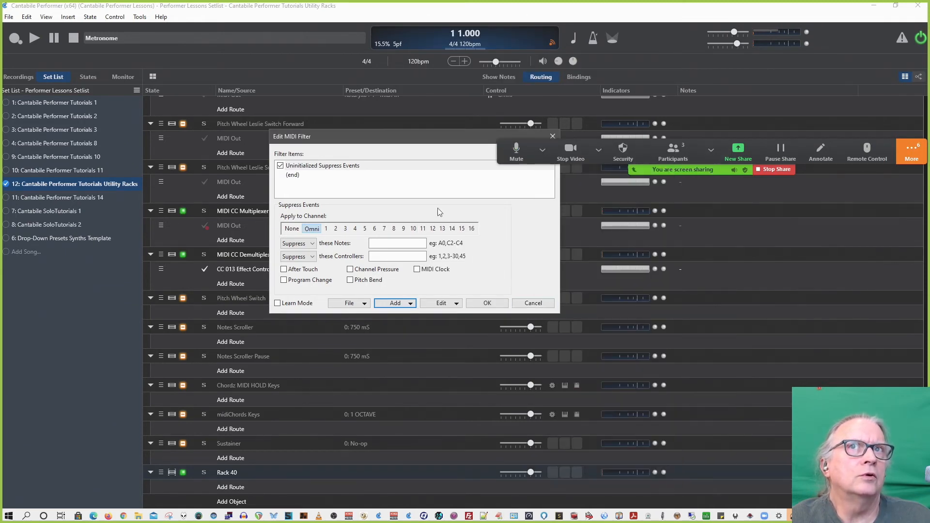
{"action": "left_click", "coordinate": [421, 304]}
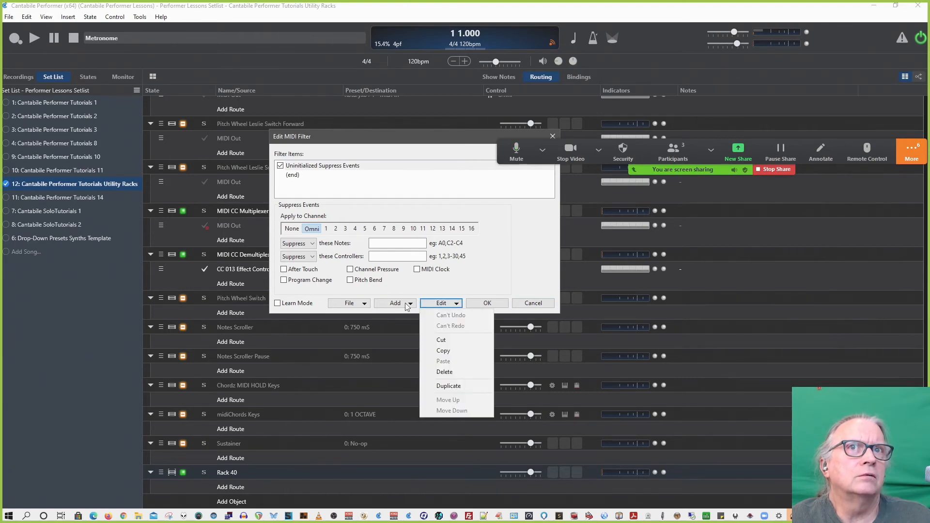
{"action": "left_click", "coordinate": [405, 304]}
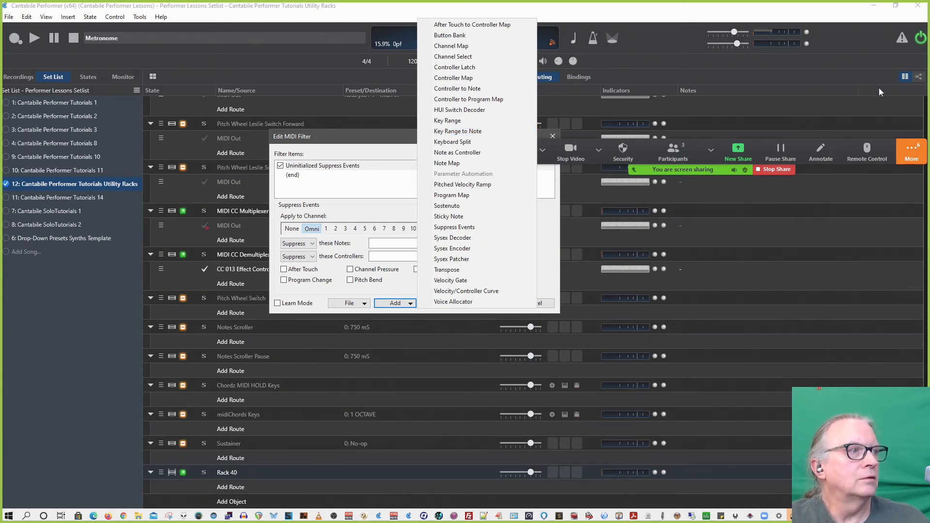
Step: Move the Zoom video window aside, and leave the MIDI filter and port dialogs without saving changes
{"action": "left_click_drag", "start_coordinate": [928, 155], "coordinate": [467, 152]}
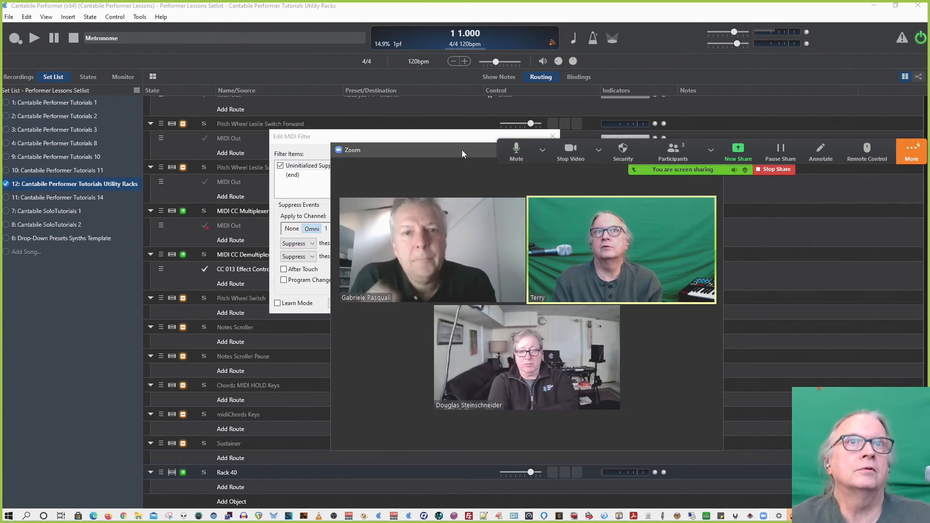
{"action": "mouse_move", "coordinate": [461, 149]}
{"action": "left_mouse_down"}
{"action": "mouse_move", "coordinate": [447, 164]}
{"action": "mouse_move", "coordinate": [476, 182]}
{"action": "mouse_move", "coordinate": [615, 200]}
{"action": "mouse_move", "coordinate": [576, 160]}
{"action": "mouse_move", "coordinate": [642, 175]}
{"action": "left_mouse_up"}
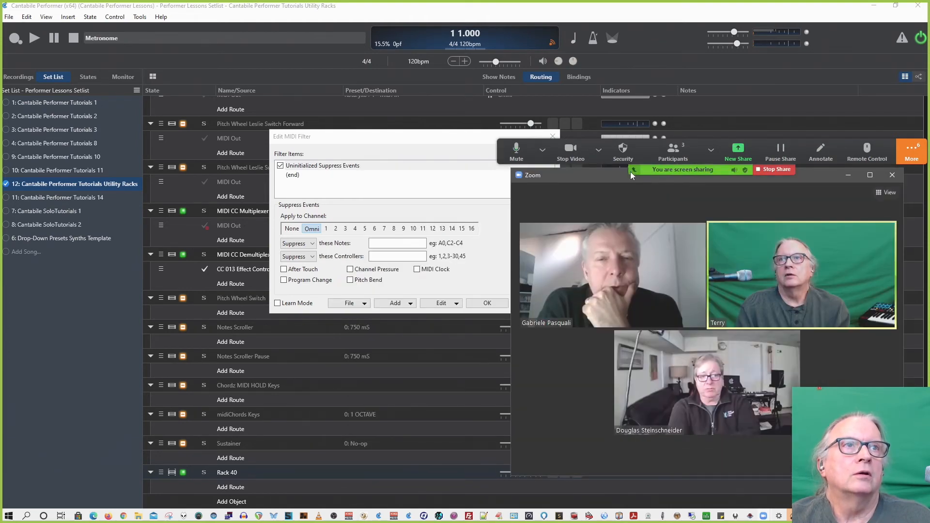
{"action": "left_click", "coordinate": [552, 136]}
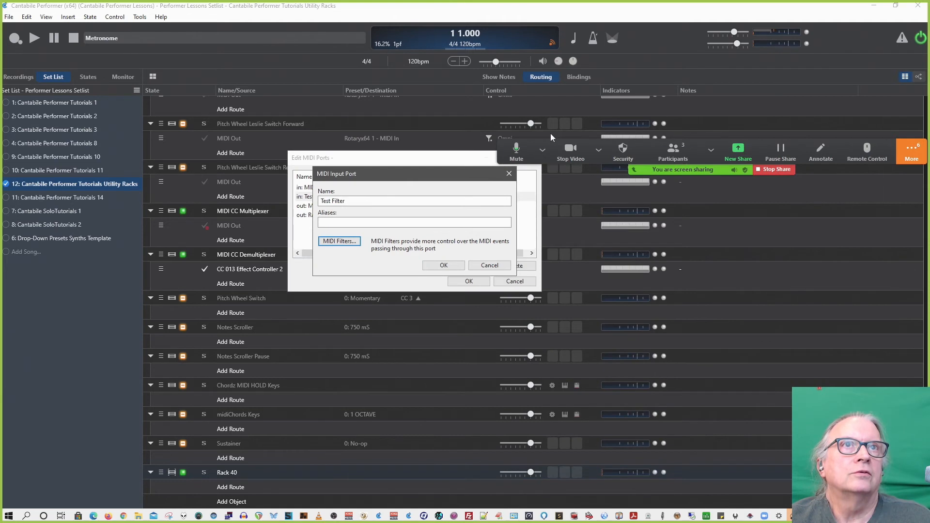
{"action": "left_click", "coordinate": [501, 266]}
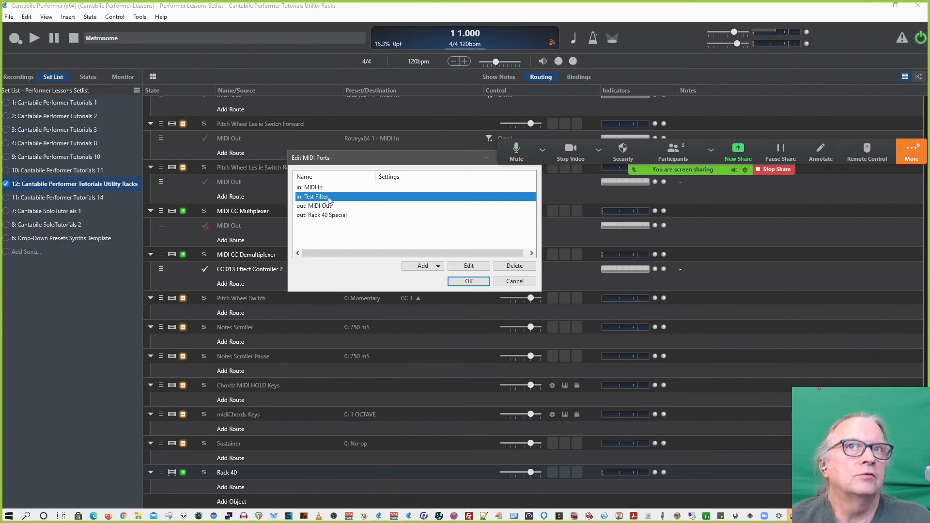
{"action": "left_click", "coordinate": [514, 282]}
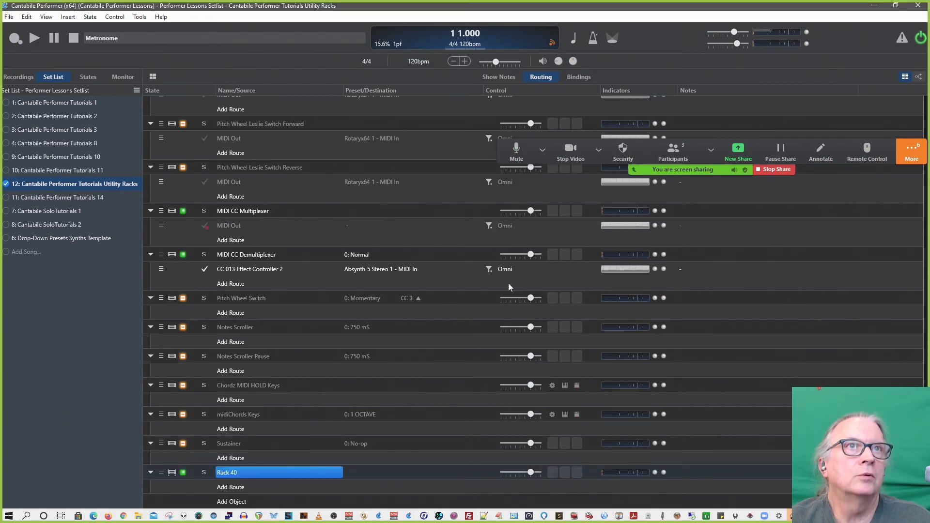
Step: Add a binding to the song's Hardware to Synths Routings group and set its target to Rack 40 - Test Filter
{"action": "left_click", "coordinate": [583, 77]}
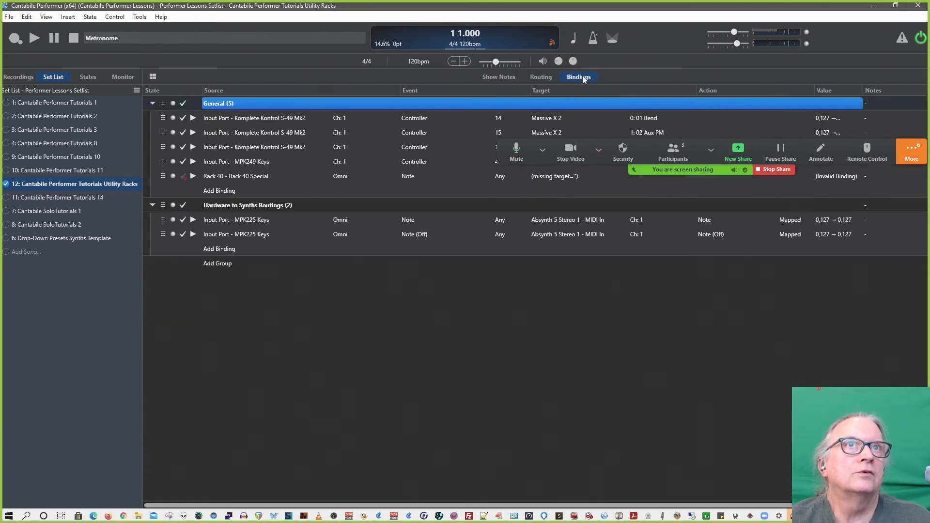
{"action": "left_click", "coordinate": [231, 249]}
{"action": "left_click", "coordinate": [234, 255]}
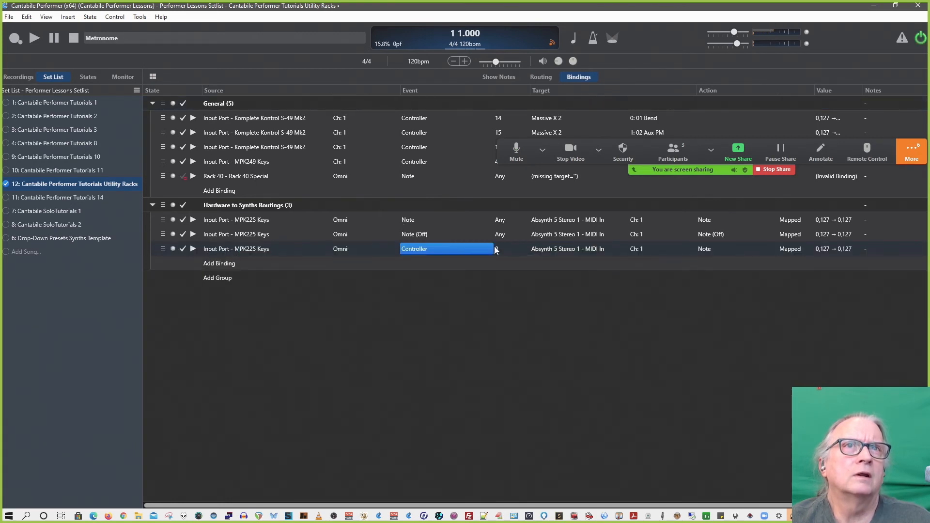
{"action": "left_click", "coordinate": [592, 248]}
{"action": "scroll", "coordinate": [671, 296], "scroll_direction": "down", "scroll_amount": 10}
{"action": "scroll", "coordinate": [671, 297], "scroll_direction": "down", "scroll_amount": 20}
{"action": "scroll", "coordinate": [670, 297], "scroll_direction": "down", "scroll_amount": 20}
{"action": "scroll", "coordinate": [667, 297], "scroll_direction": "down", "scroll_amount": 10}
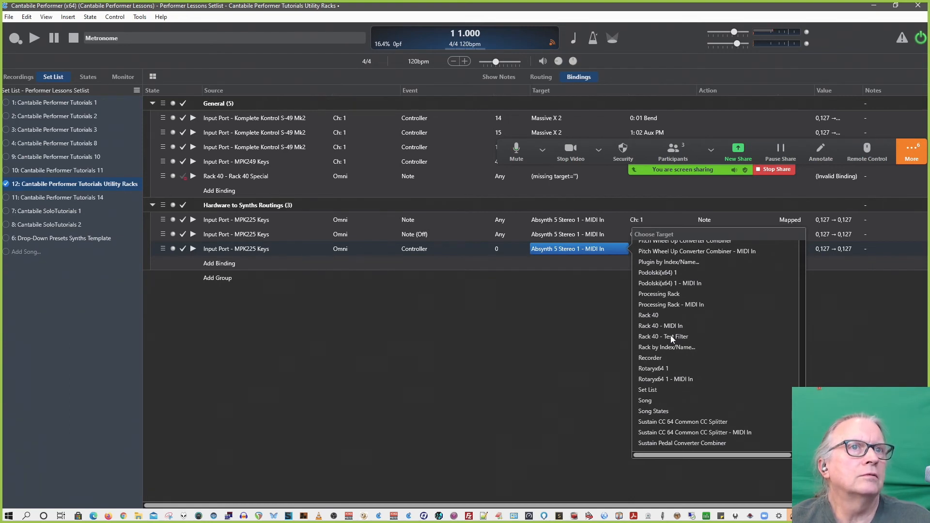
{"action": "left_click", "coordinate": [671, 338]}
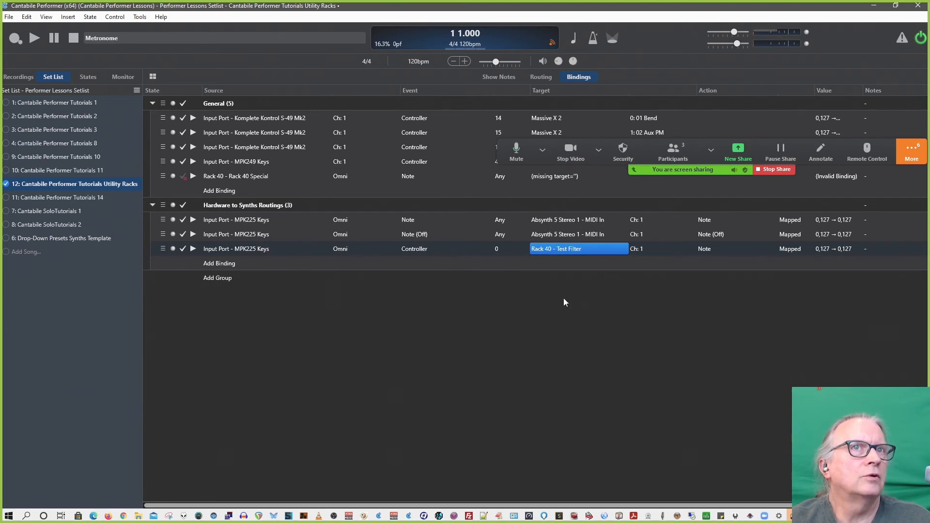
Step: Check the available targets and the action event kinds for the new Rack 40 - Test Filter binding
{"action": "left_click", "coordinate": [569, 250]}
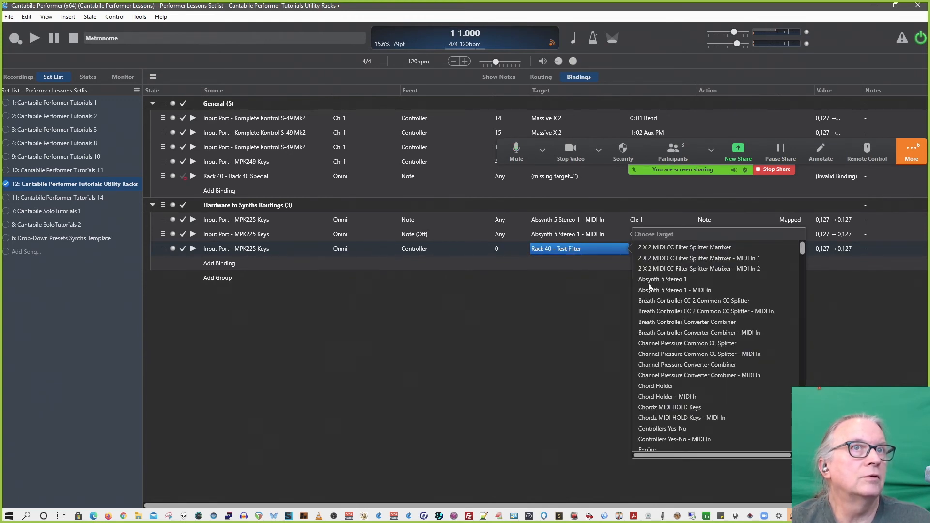
{"action": "left_click", "coordinate": [568, 251]}
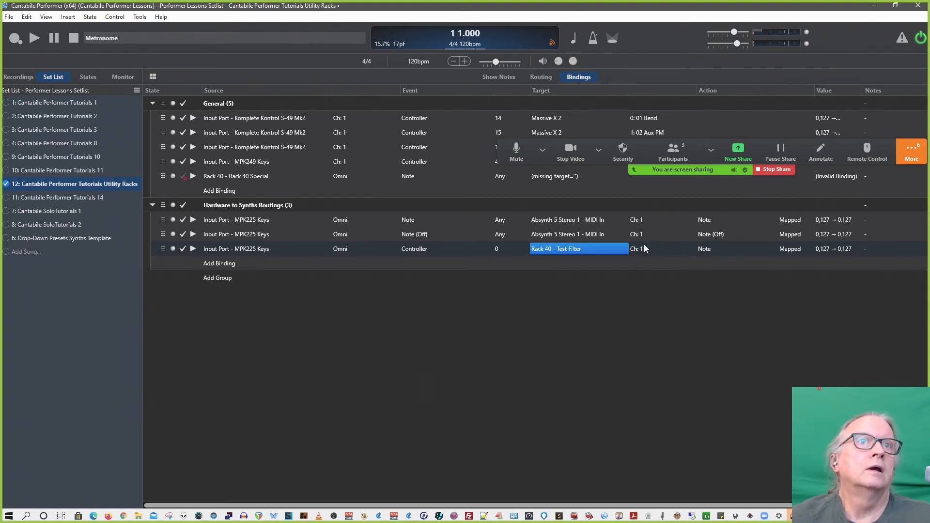
{"action": "left_click", "coordinate": [700, 250]}
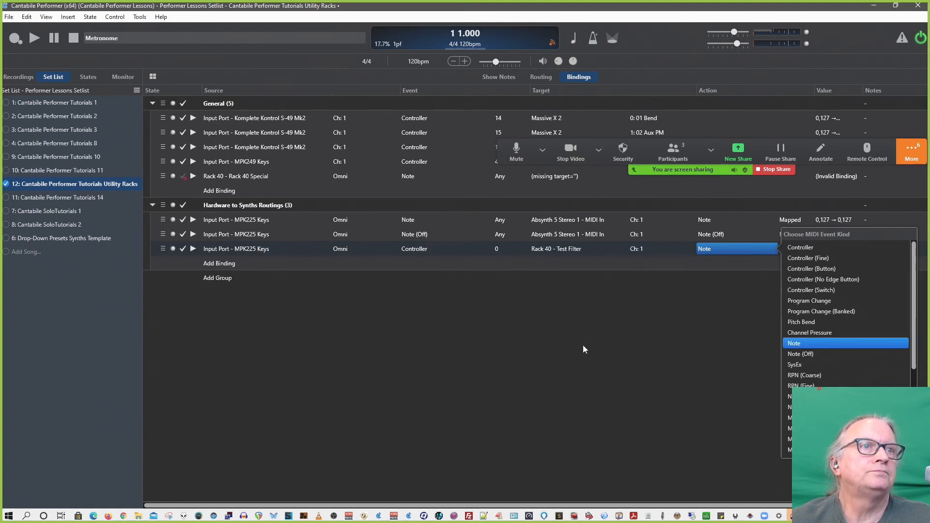
Step: Examine the full list of MIDI event kinds for the new binding's source event, leaving it set to Controller
{"action": "left_click", "coordinate": [470, 250]}
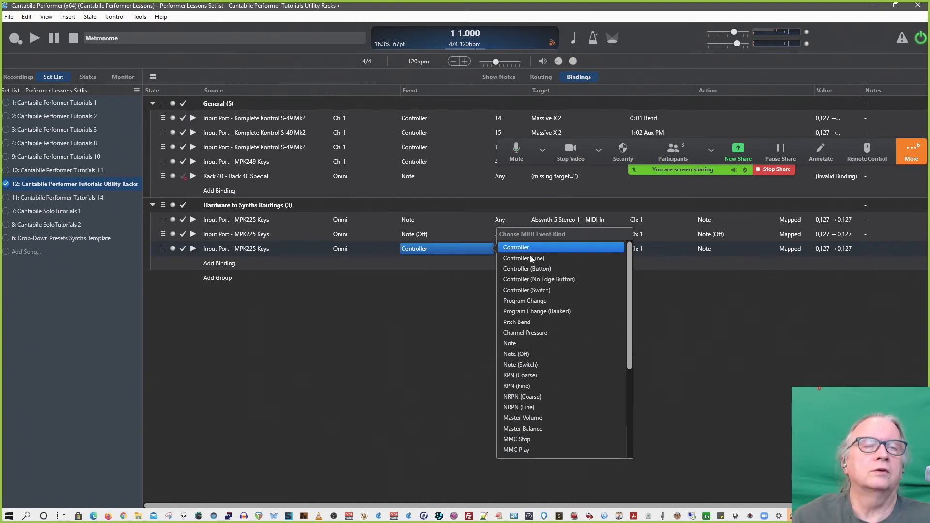
{"action": "scroll", "coordinate": [539, 372], "scroll_direction": "down", "scroll_amount": 5}
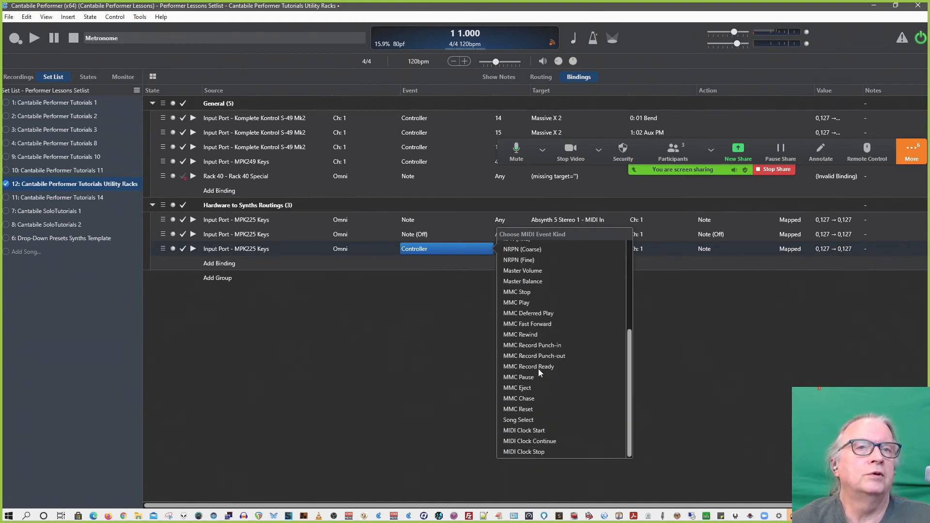
{"action": "scroll", "coordinate": [540, 372], "scroll_direction": "up", "scroll_amount": 5}
{"action": "left_click", "coordinate": [462, 317]}
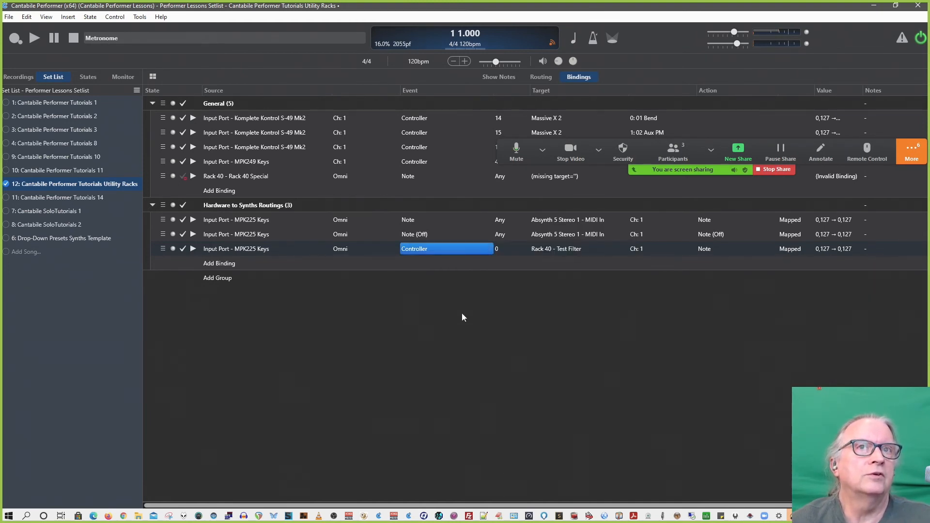
{"action": "left_click", "coordinate": [465, 249]}
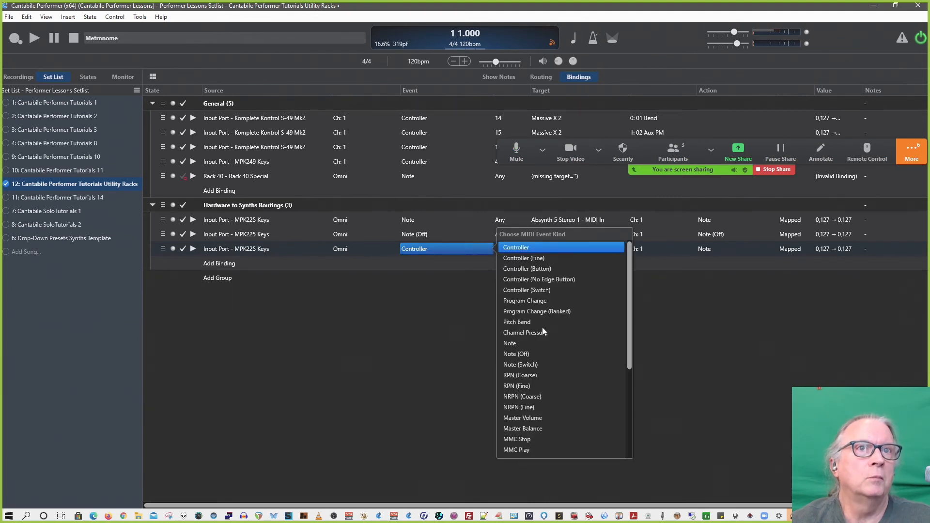
{"action": "left_click", "coordinate": [449, 336]}
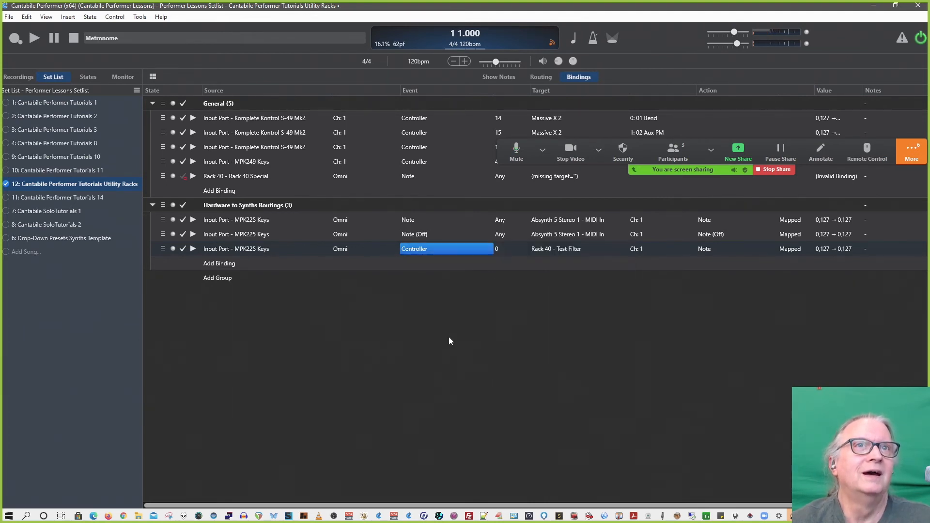
Step: Check the target list of the Rack 40 - Test Filter binding, and set its action to Channel Pressure
{"action": "left_click", "coordinate": [563, 248]}
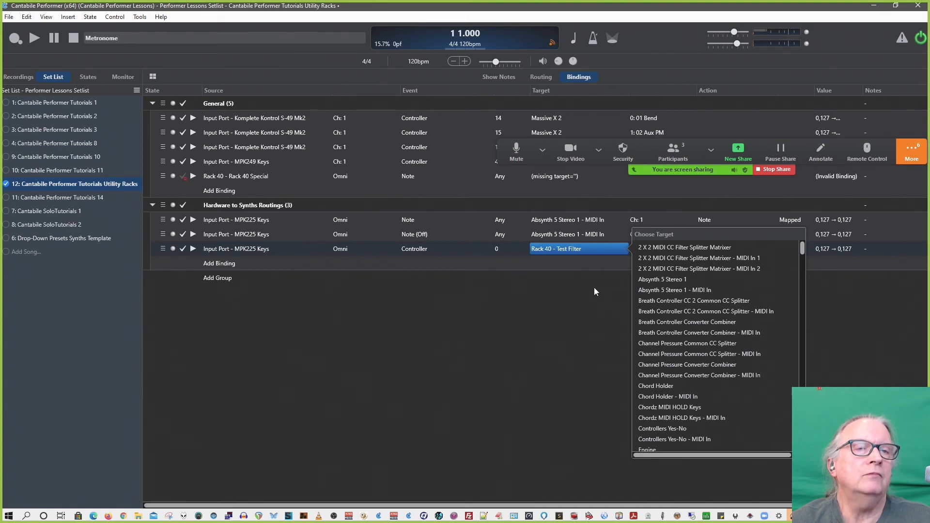
{"action": "scroll", "coordinate": [669, 289], "scroll_direction": "down", "scroll_amount": 5}
{"action": "left_click", "coordinate": [589, 302]}
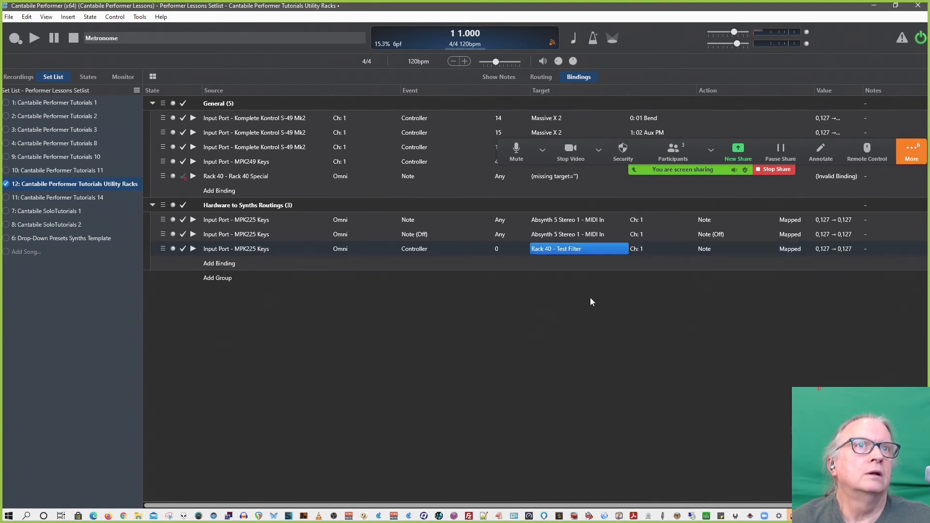
{"action": "left_click", "coordinate": [703, 248]}
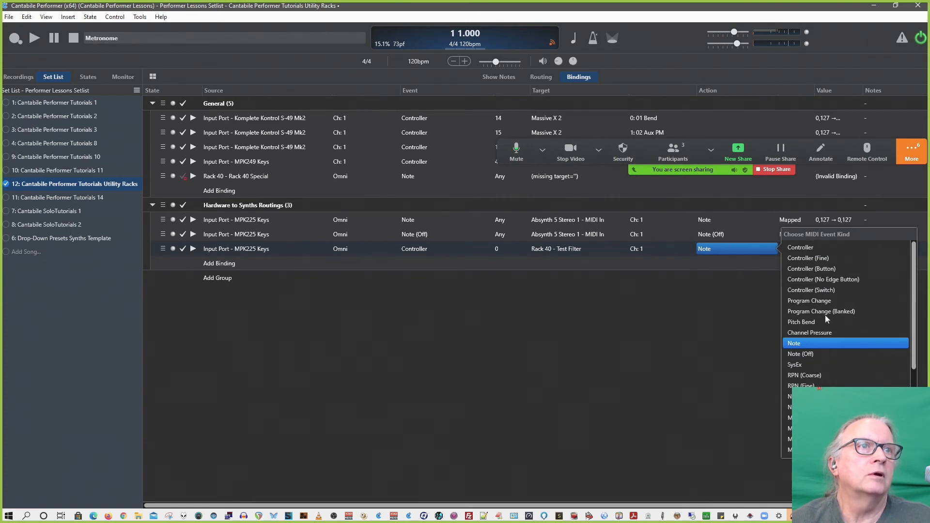
{"action": "left_click", "coordinate": [812, 333]}
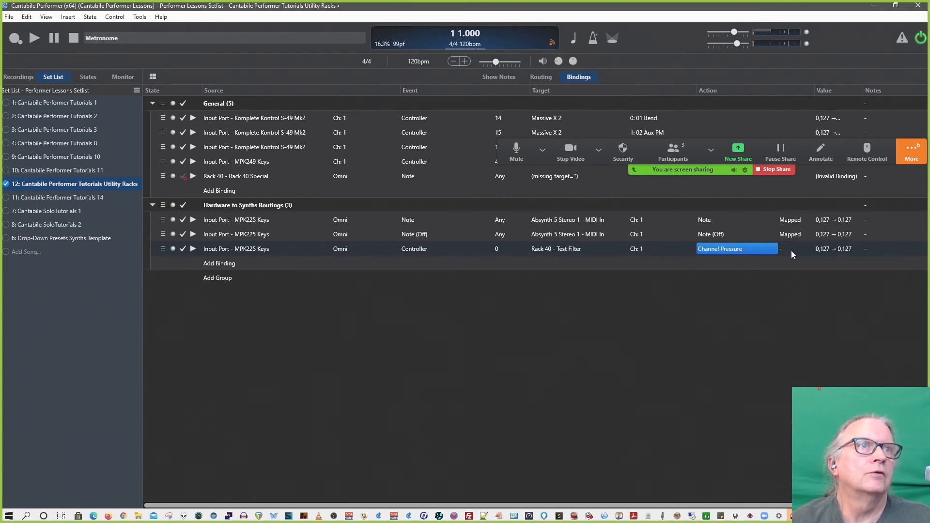
Step: Examine the full list of MIDI event kinds for the Test Filter binding's action, leaving it set to Channel Pressure
{"action": "left_click", "coordinate": [753, 249]}
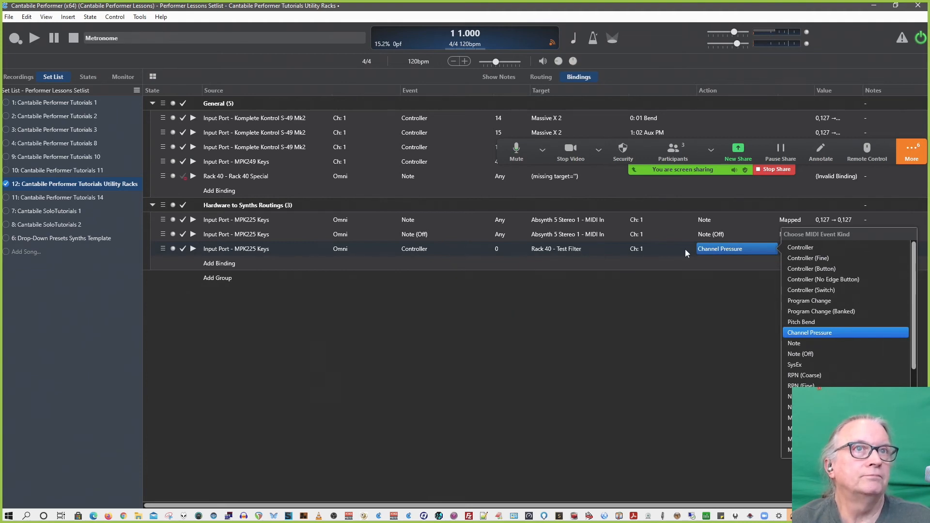
{"action": "left_click", "coordinate": [710, 248]}
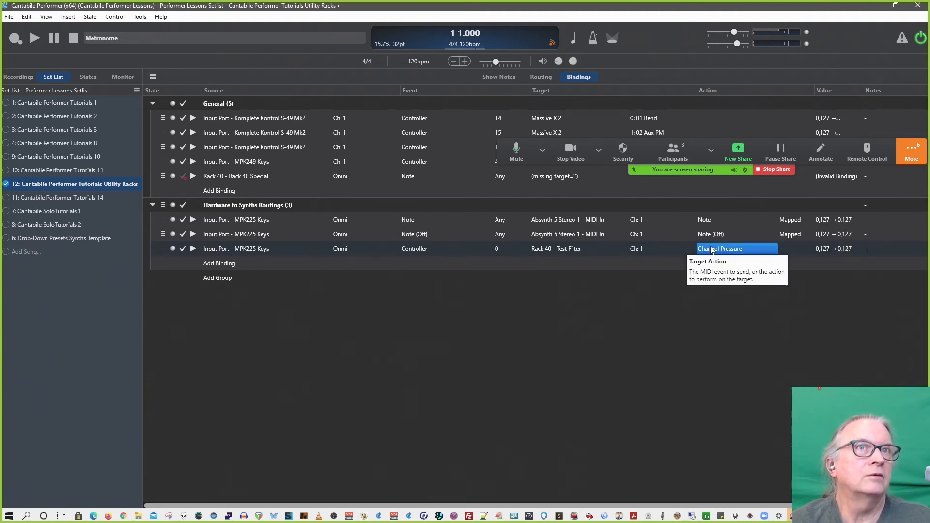
{"action": "left_click", "coordinate": [725, 248]}
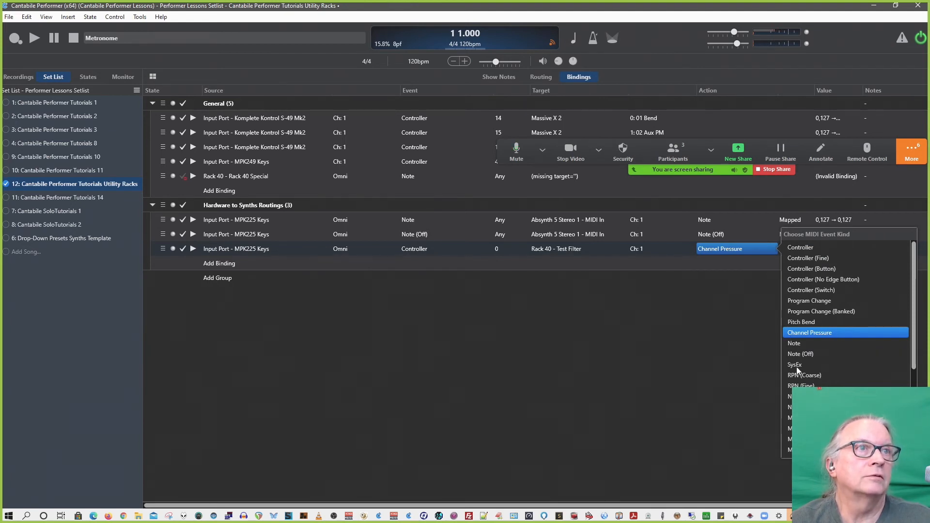
{"action": "scroll", "coordinate": [796, 367], "scroll_direction": "down", "scroll_amount": 5}
{"action": "scroll", "coordinate": [796, 367], "scroll_direction": "up", "scroll_amount": 6}
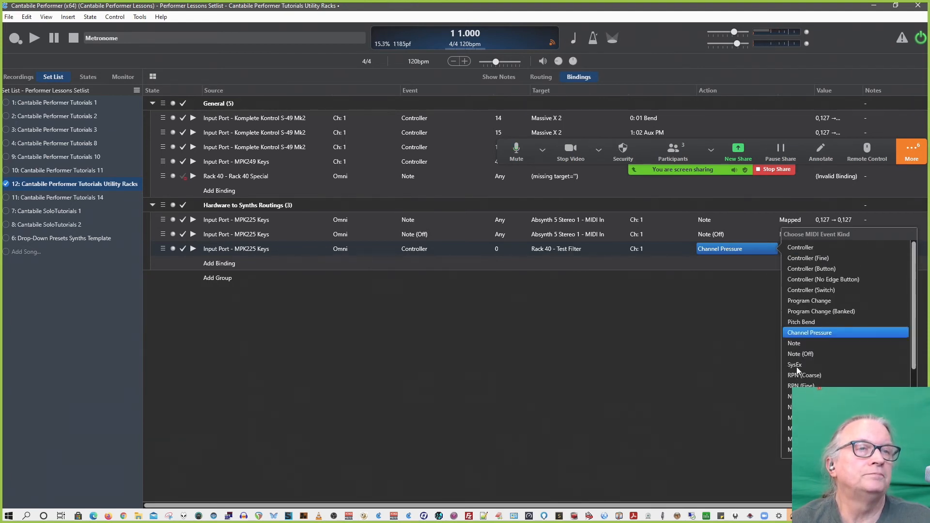
{"action": "left_click", "coordinate": [725, 368]}
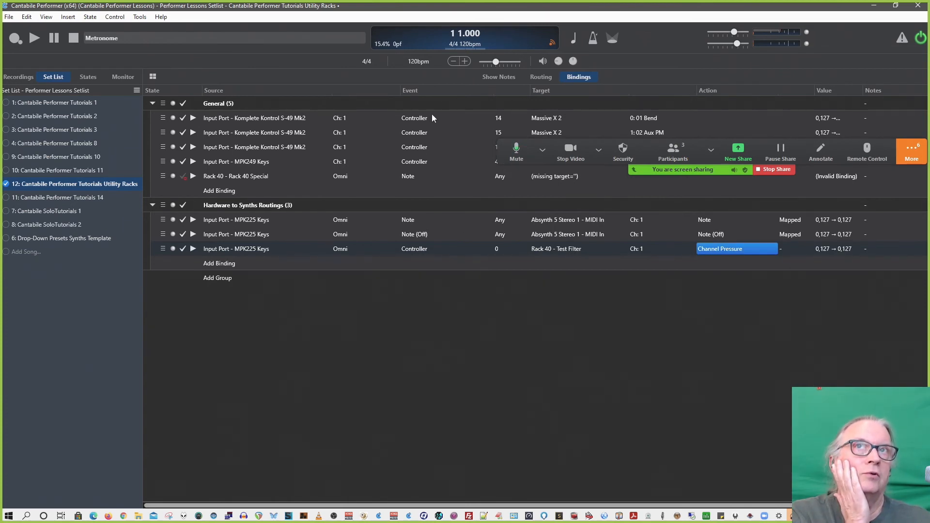
Step: Enable Show Loopback Ports in the miscellaneous options and save the settings
{"action": "left_click", "coordinate": [140, 17]}
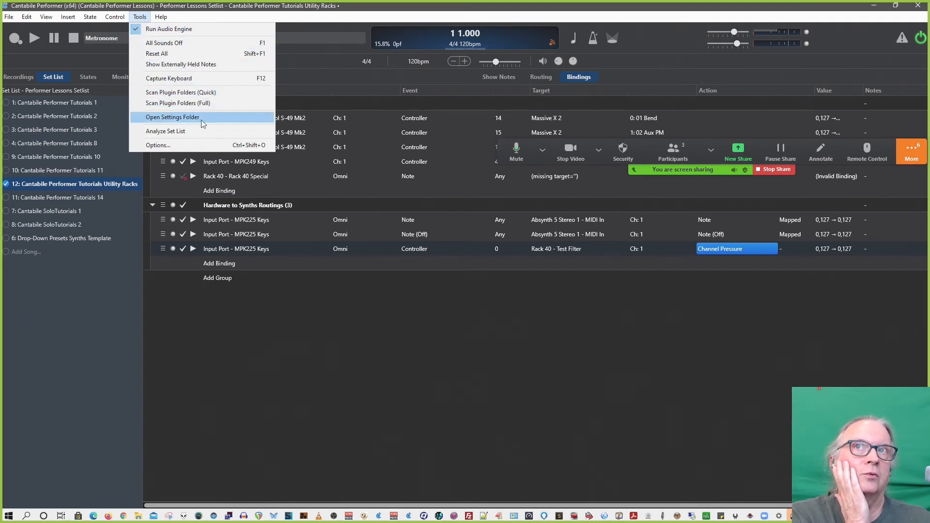
{"action": "left_click", "coordinate": [182, 145]}
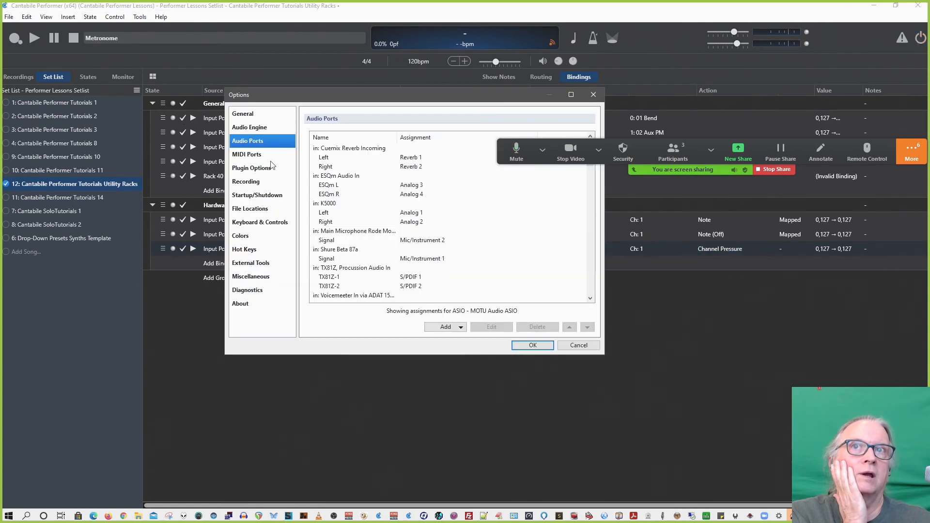
{"action": "left_click", "coordinate": [245, 116]}
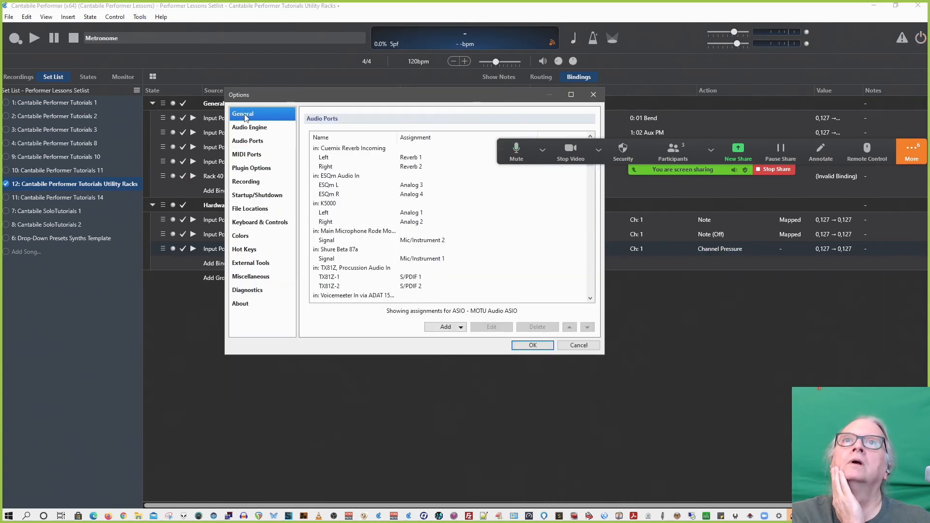
{"action": "left_click", "coordinate": [264, 278]}
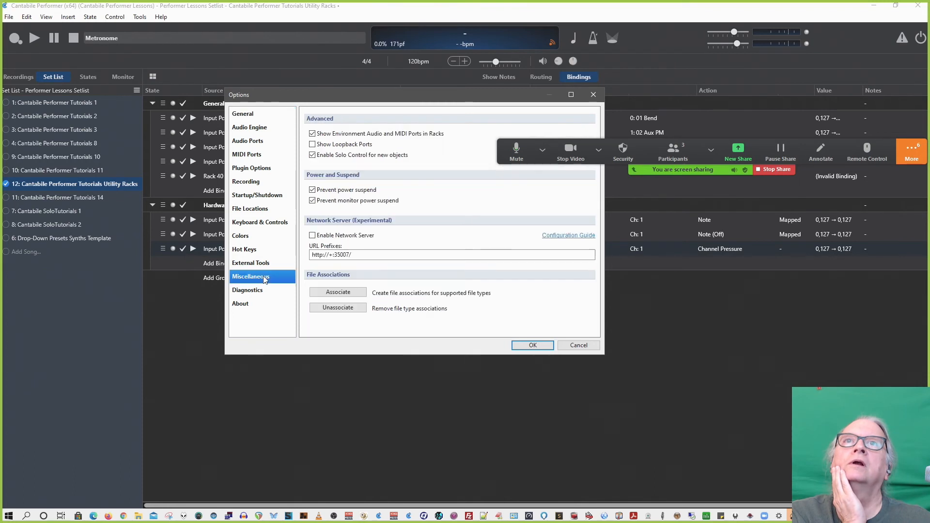
{"action": "left_click", "coordinate": [314, 145]}
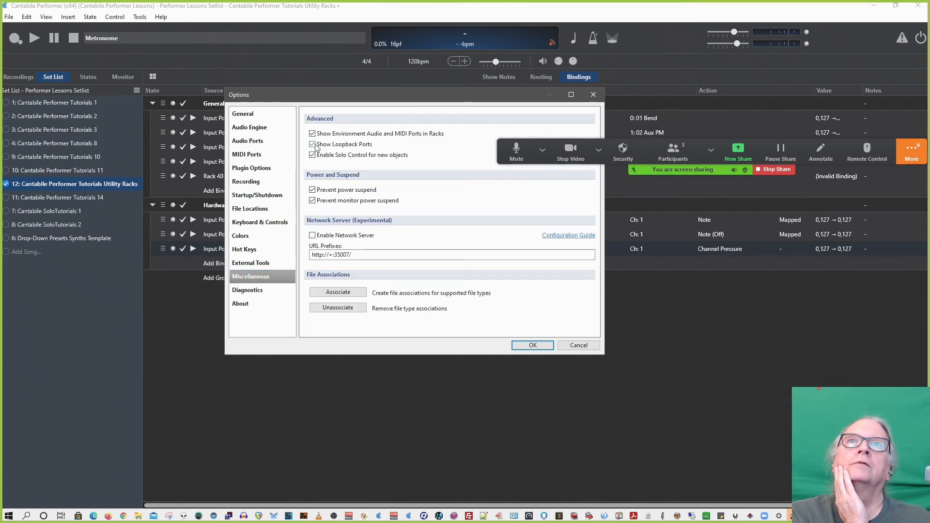
{"action": "left_click", "coordinate": [532, 345]}
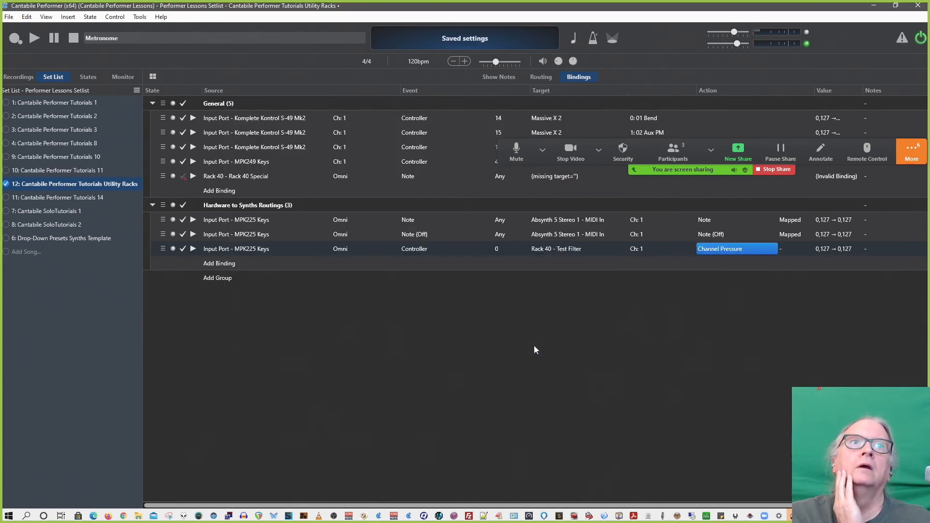
Step: Recheck the action event kinds of the Test Filter binding with loopback ports enabled
{"action": "left_click", "coordinate": [730, 251]}
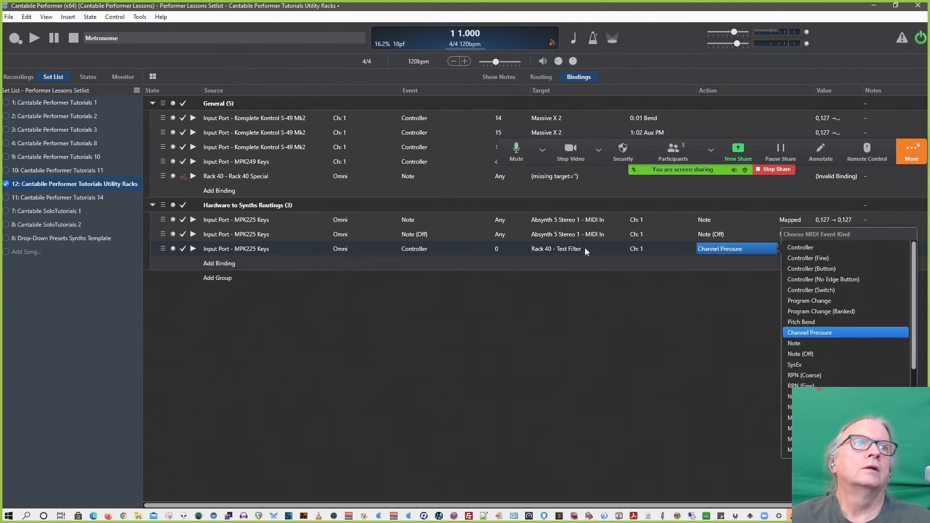
{"action": "scroll", "coordinate": [819, 279], "scroll_direction": "down", "scroll_amount": 5}
{"action": "left_click", "coordinate": [680, 303]}
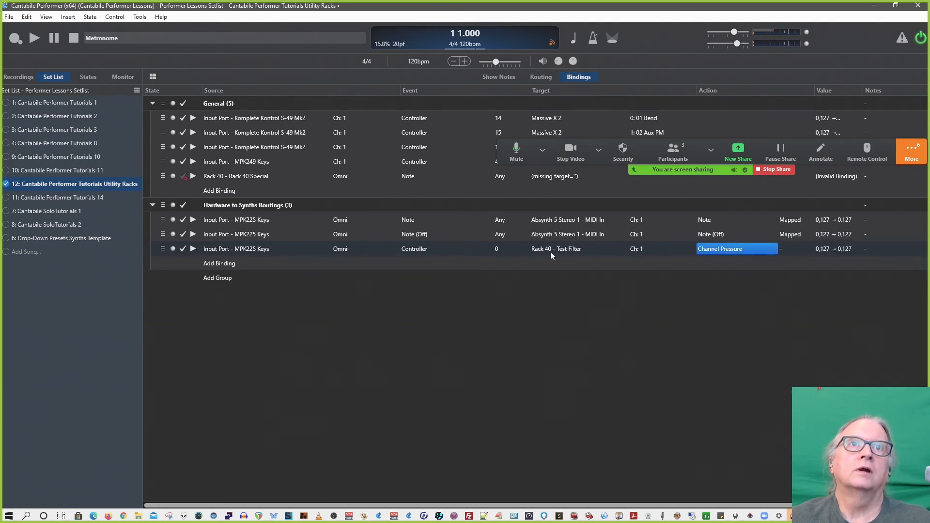
Step: Examine the Loopback port entries among the Test Filter binding's targets, keeping Rack 40 - Test Filter as the target
{"action": "left_click", "coordinate": [566, 248]}
{"action": "scroll", "coordinate": [697, 275], "scroll_direction": "down", "scroll_amount": 15}
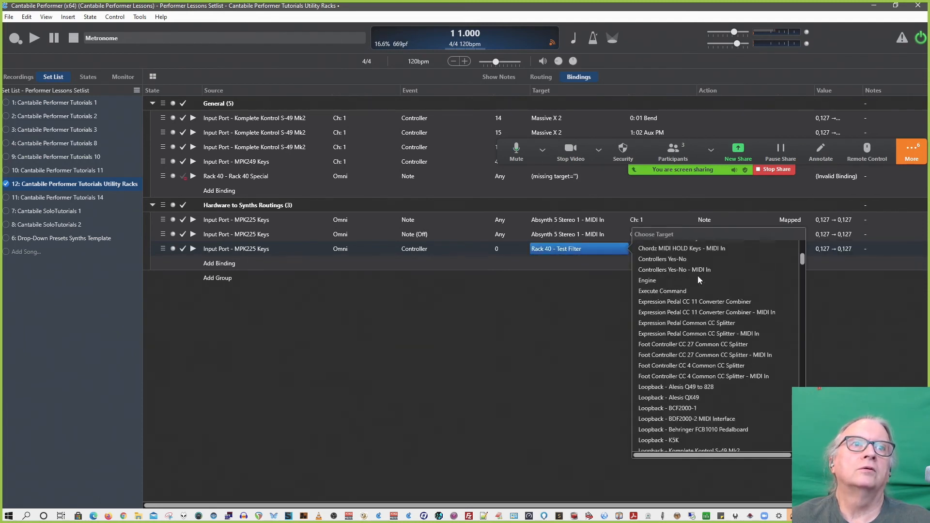
{"action": "left_click", "coordinate": [524, 338]}
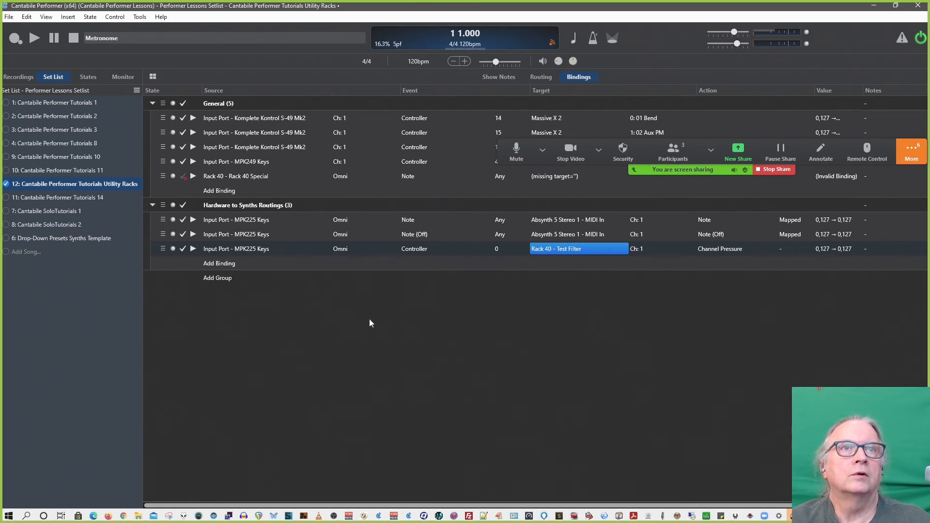
{"action": "left_click", "coordinate": [581, 247]}
{"action": "scroll", "coordinate": [704, 321], "scroll_direction": "down", "scroll_amount": 10}
{"action": "scroll", "coordinate": [704, 322], "scroll_direction": "down", "scroll_amount": 4}
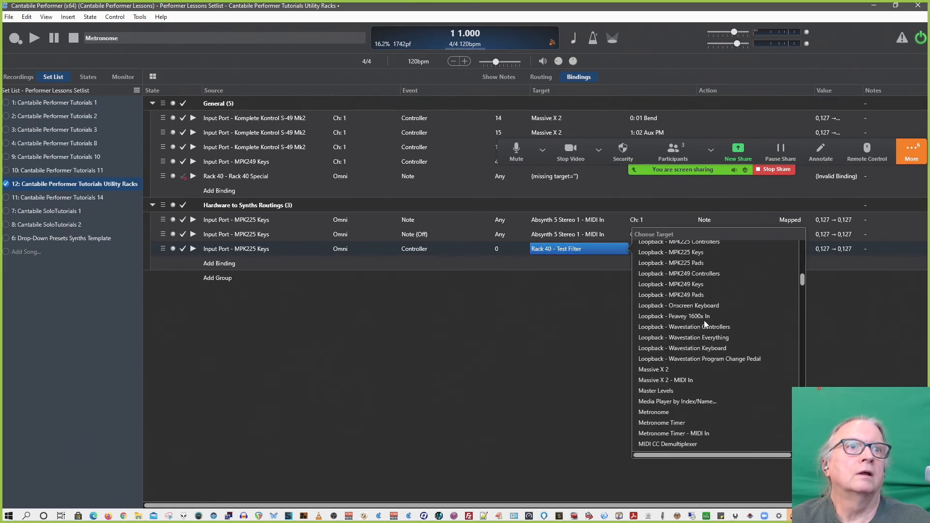
{"action": "scroll", "coordinate": [704, 321], "scroll_direction": "up", "scroll_amount": 5}
{"action": "scroll", "coordinate": [704, 321], "scroll_direction": "up", "scroll_amount": 2}
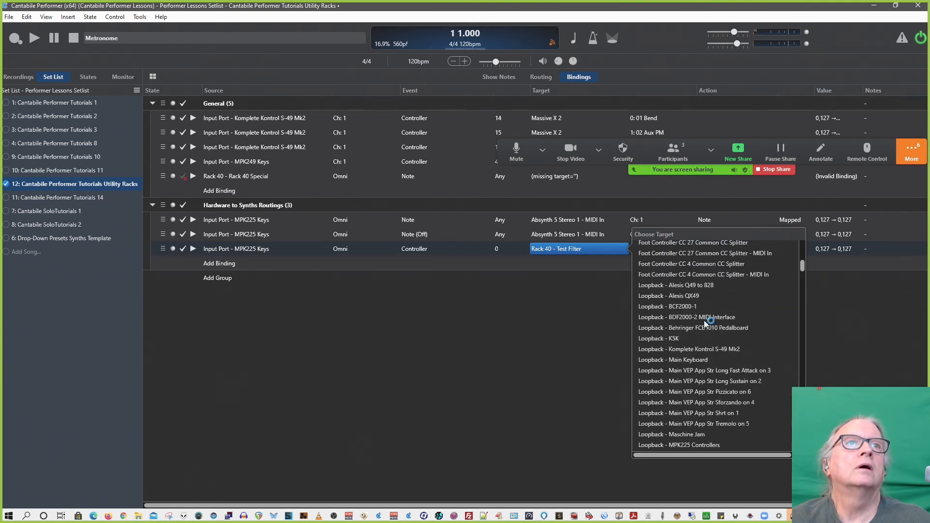
{"action": "scroll", "coordinate": [704, 321], "scroll_direction": "down", "scroll_amount": 6}
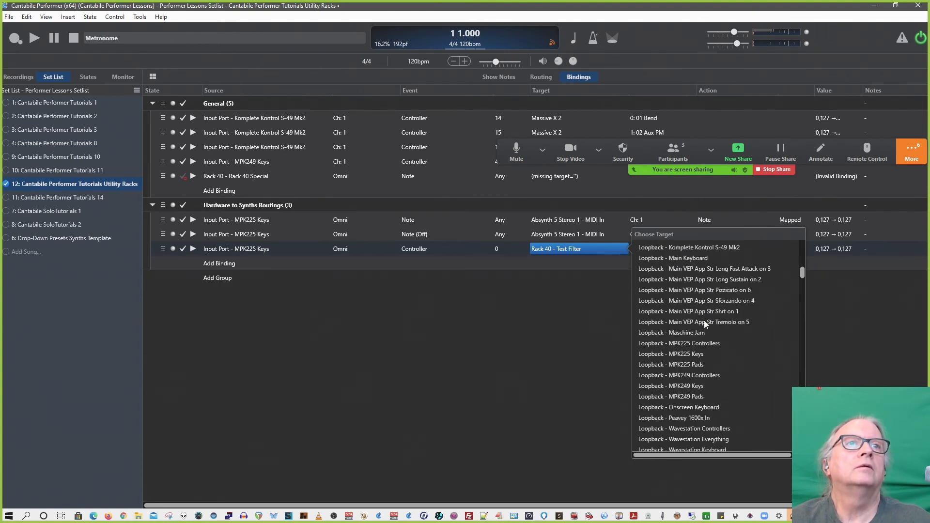
{"action": "left_click", "coordinate": [528, 341]}
Step: Compare the Rack 40 Special binding's source with the Test Filter binding's source and target, and review the latter's action event kinds
{"action": "left_click", "coordinate": [247, 248]}
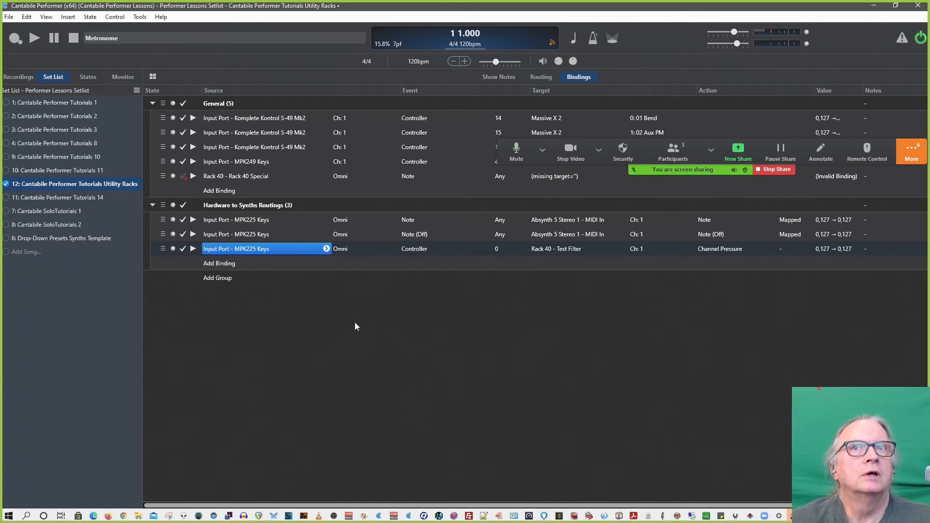
{"action": "left_click", "coordinate": [569, 250]}
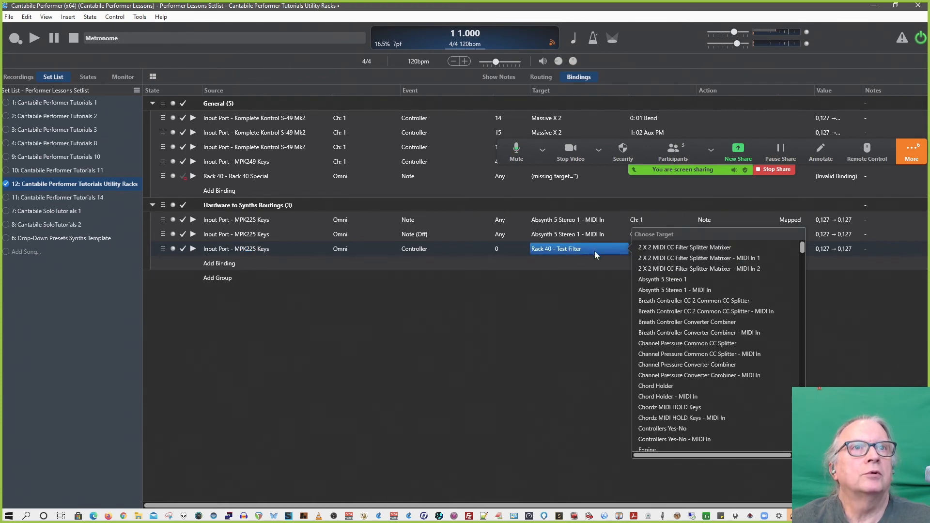
{"action": "left_click", "coordinate": [245, 176]}
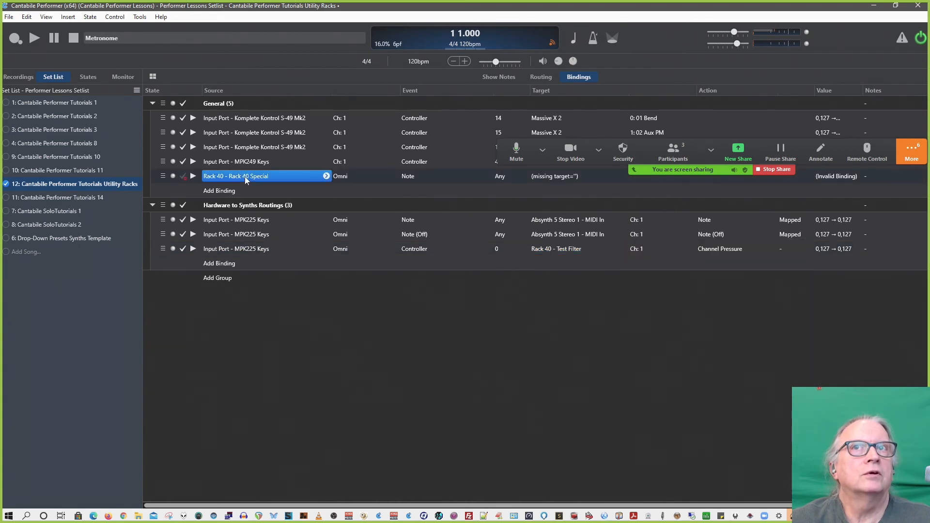
{"action": "left_click", "coordinate": [557, 249]}
{"action": "left_click", "coordinate": [527, 240]}
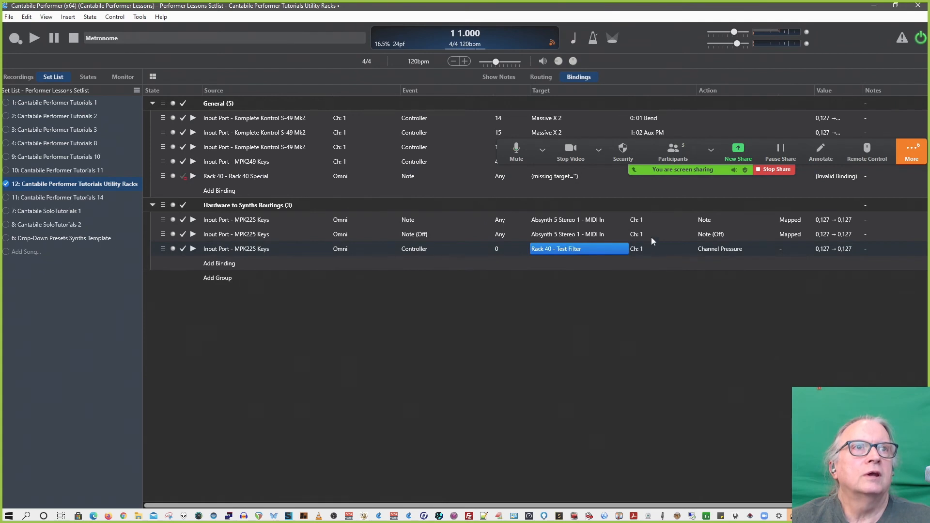
{"action": "left_click", "coordinate": [719, 251]}
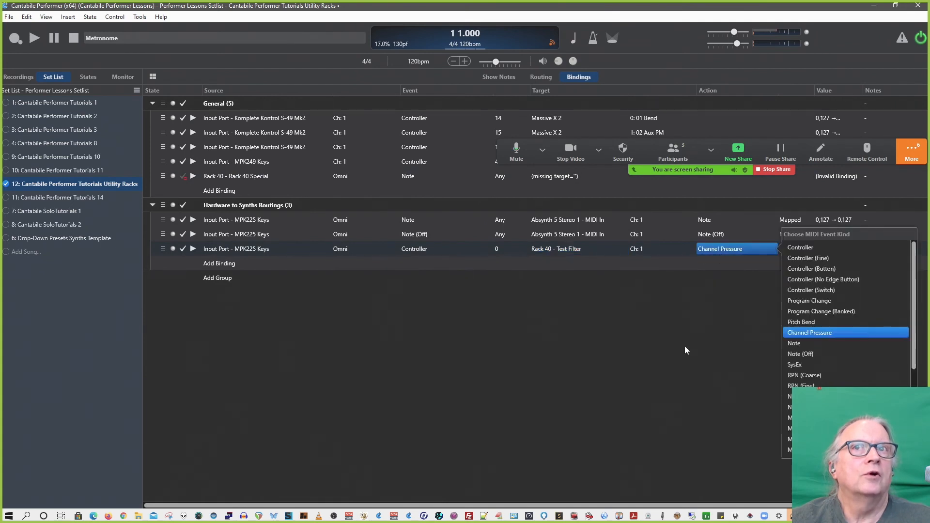
{"action": "left_click", "coordinate": [653, 343]}
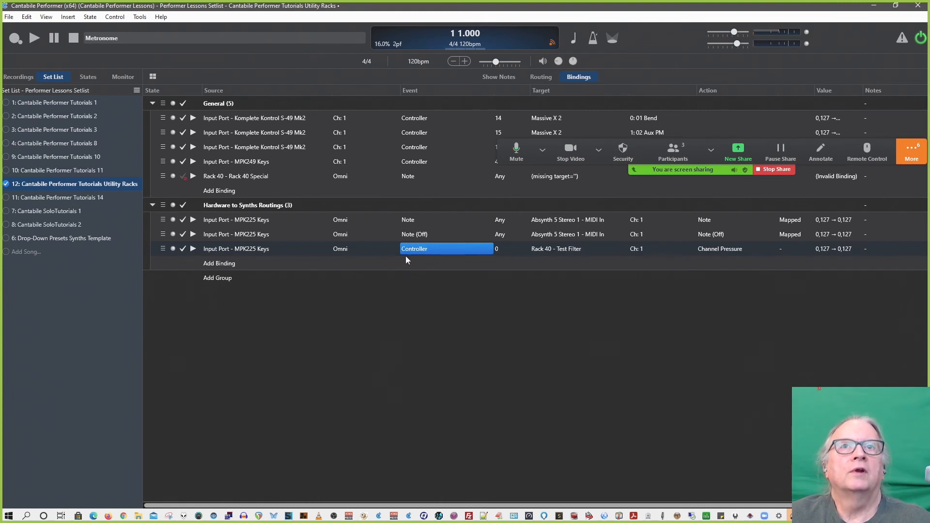
Step: Review the source event kinds of the Test Filter binding without changing its event or target
{"action": "left_click", "coordinate": [426, 250]}
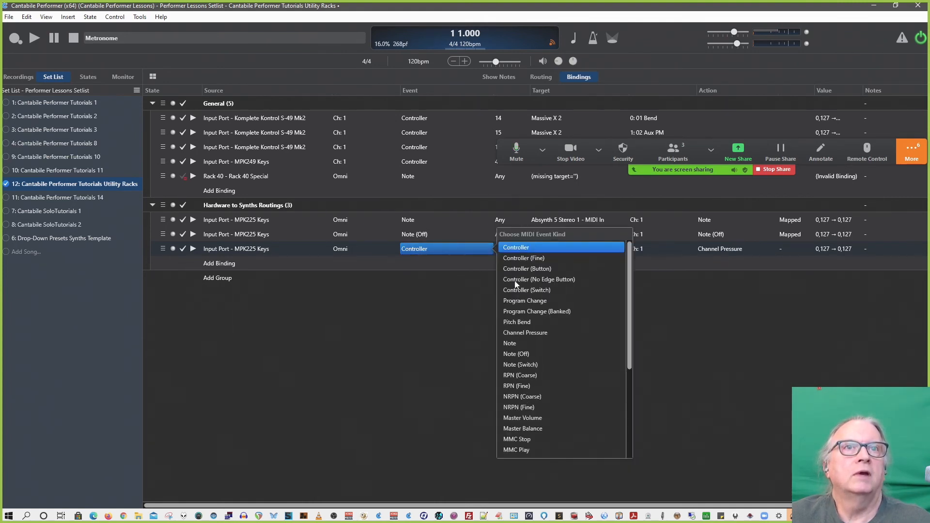
{"action": "left_click", "coordinate": [430, 328]}
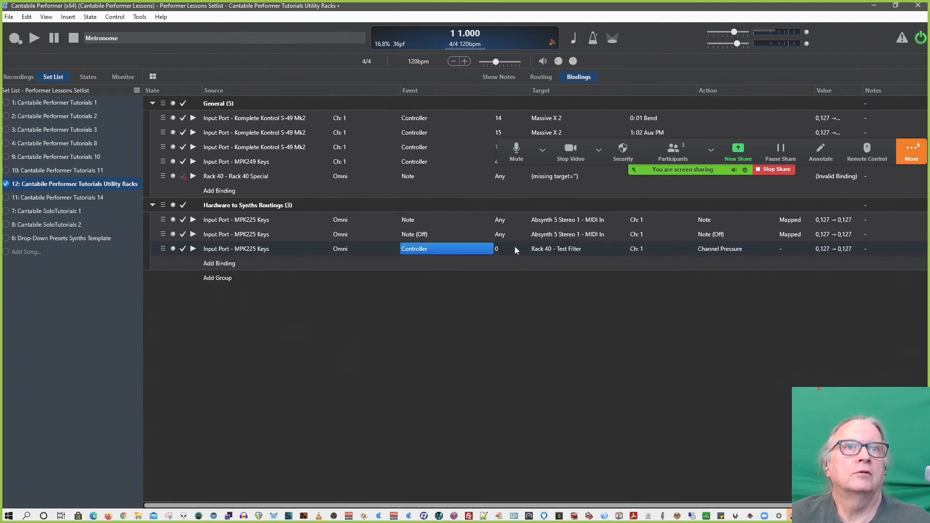
{"action": "left_click", "coordinate": [574, 250]}
{"action": "left_click", "coordinate": [578, 249]}
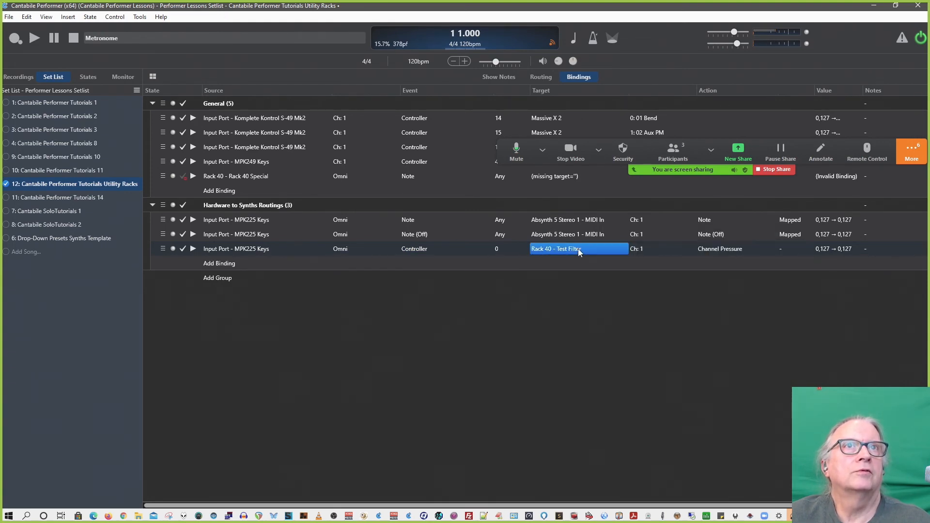
Step: Delete the existing MIDI filter from Rack 40's Test Filter input port
{"action": "left_click", "coordinate": [540, 77]}
{"action": "right_click", "coordinate": [260, 473]}
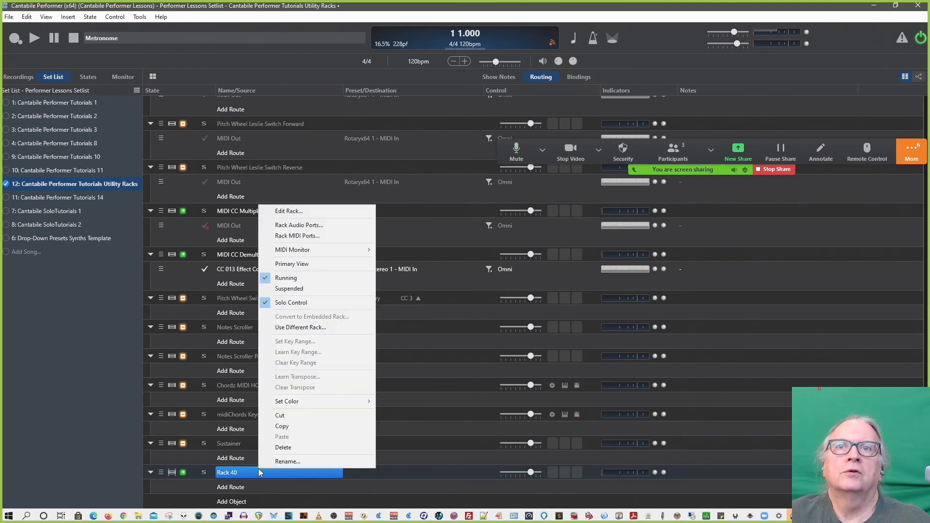
{"action": "left_click", "coordinate": [291, 237]}
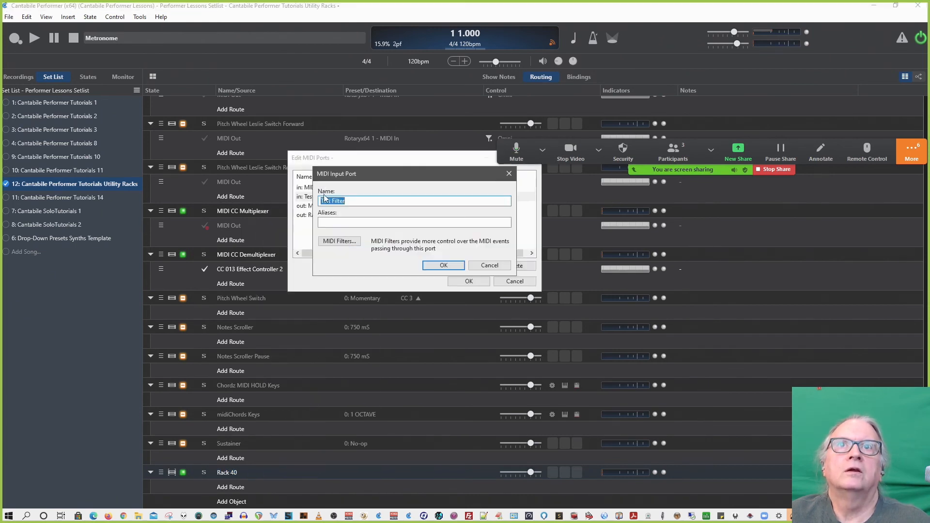
{"action": "left_click", "coordinate": [349, 244]}
{"action": "left_click", "coordinate": [334, 165]}
{"action": "key", "text": "Delete"}
Step: Review the filter types available for the Test Filter port, and accept the emptied filter list and the rack's MIDI port settings
{"action": "left_click", "coordinate": [395, 302]}
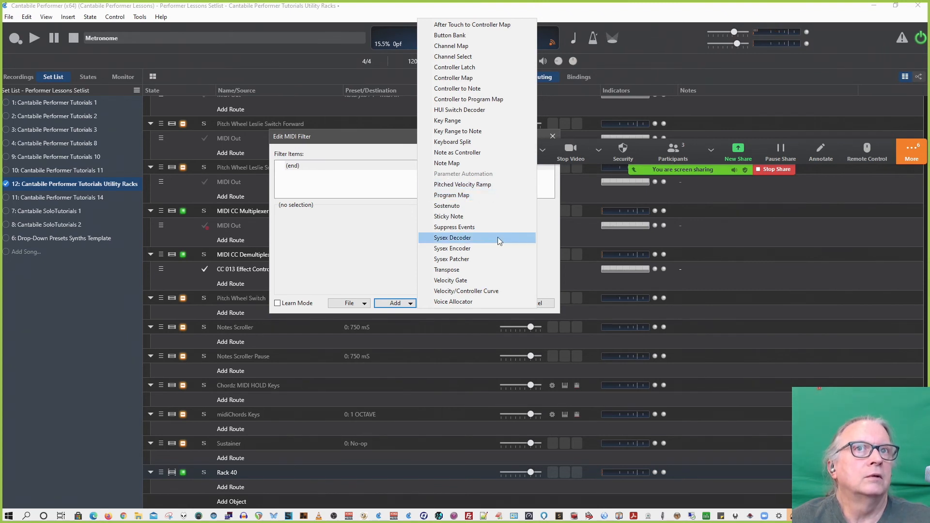
{"action": "left_click", "coordinate": [398, 252]}
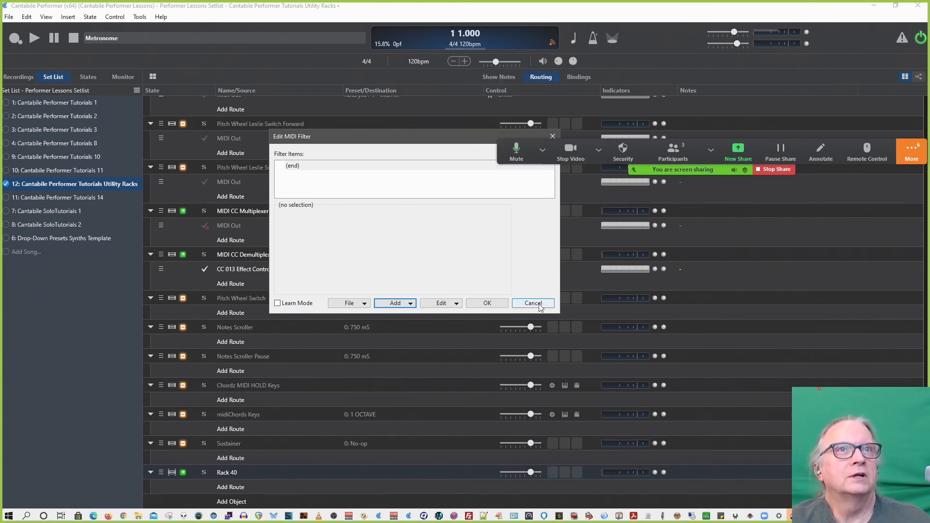
{"action": "left_click", "coordinate": [472, 301]}
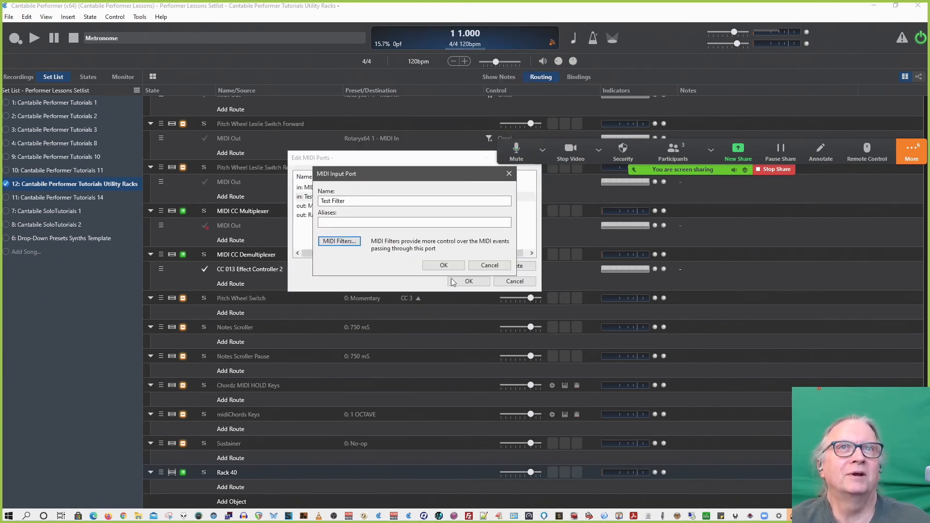
{"action": "left_click", "coordinate": [443, 266]}
{"action": "left_click", "coordinate": [466, 283]}
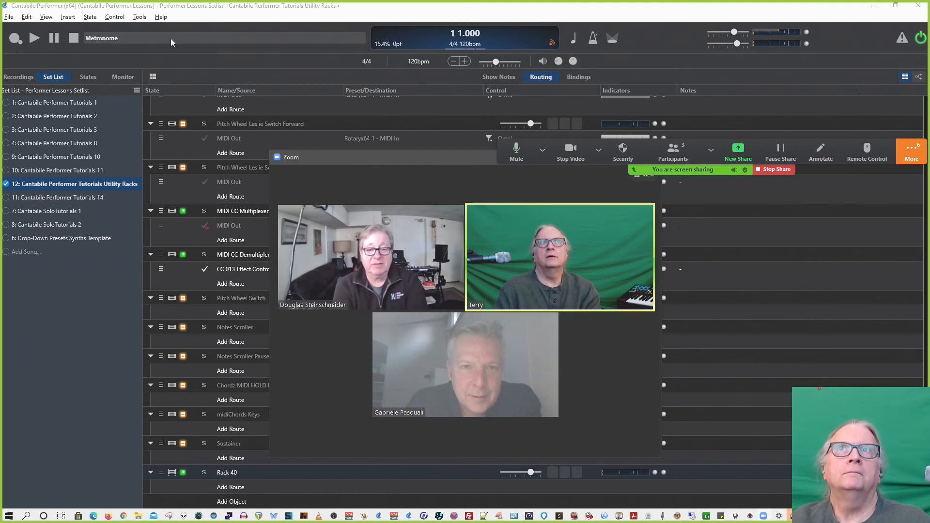
Step: Enter the aliases "ESQm In, ESQ in" for the ESQm Audio In port in the audio port options
{"action": "left_click", "coordinate": [140, 17]}
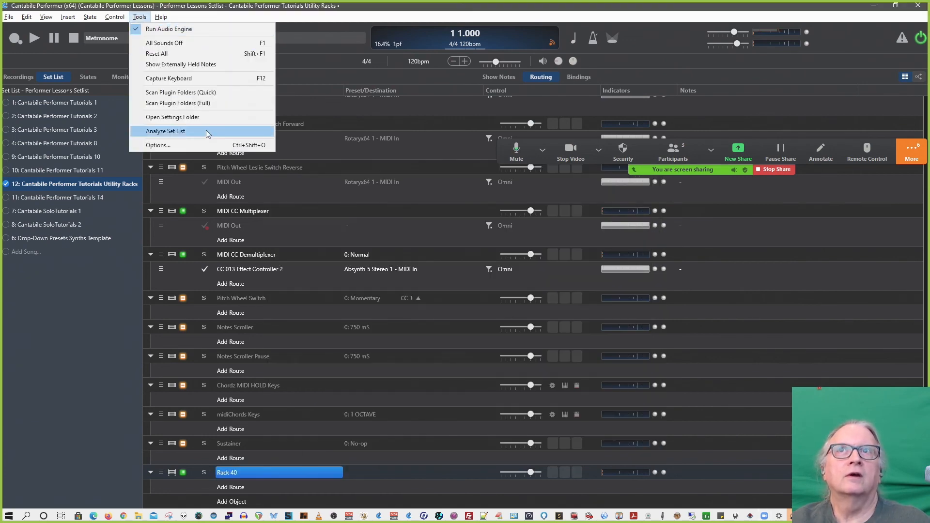
{"action": "left_click", "coordinate": [206, 143]}
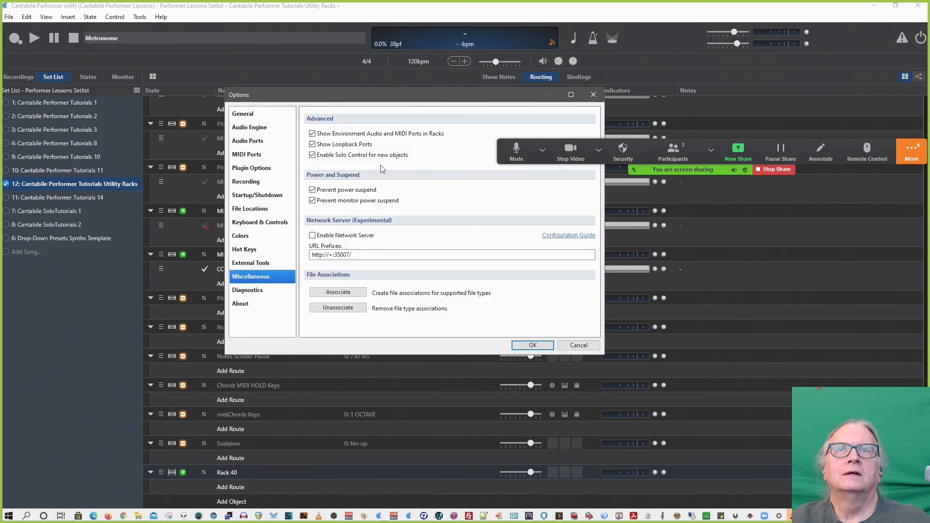
{"action": "left_click", "coordinate": [246, 142]}
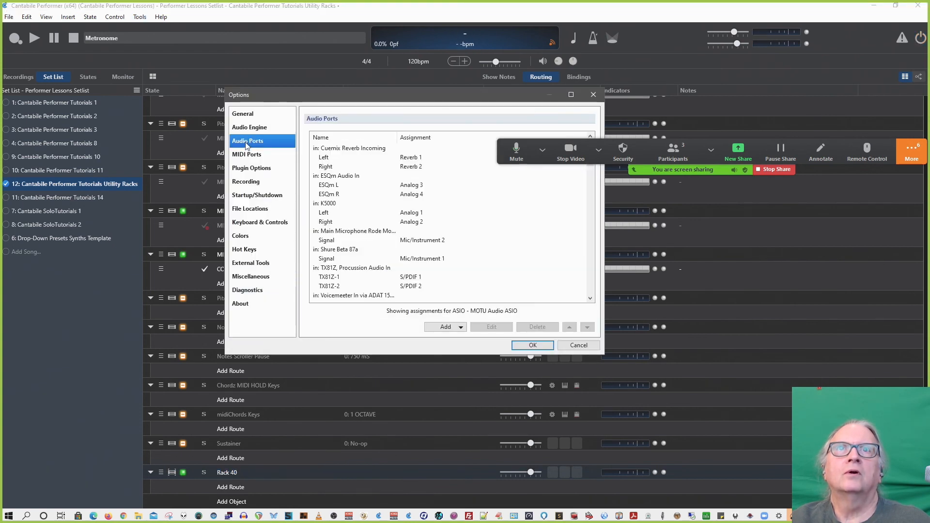
{"action": "double_click", "coordinate": [344, 176]}
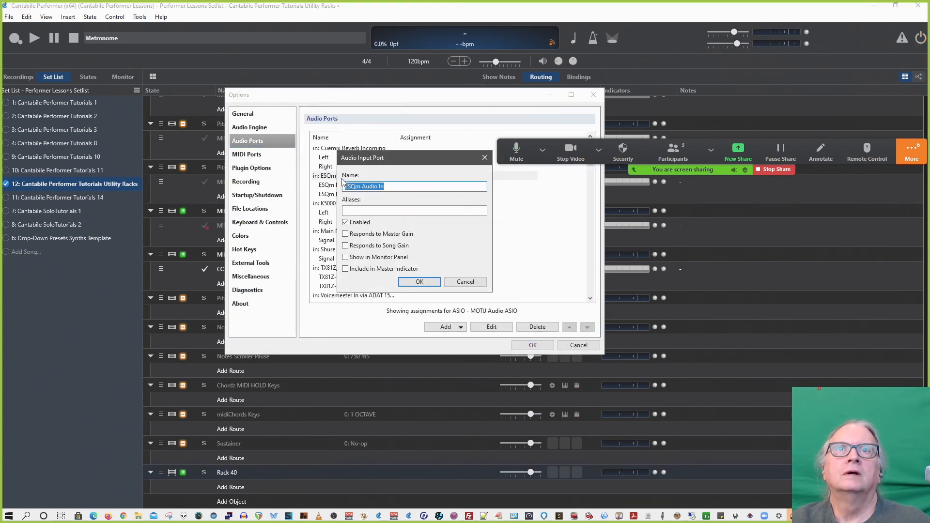
{"action": "left_click", "coordinate": [380, 211]}
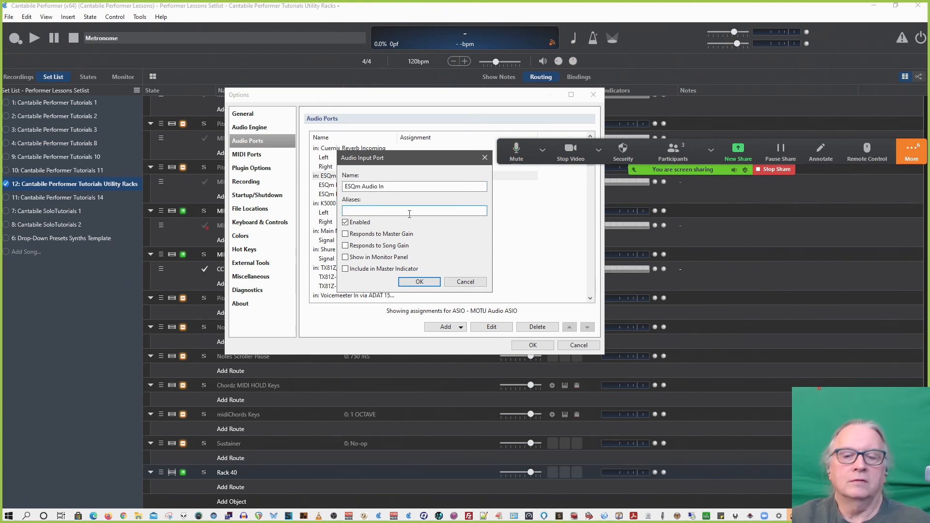
{"action": "type", "text": "ESQm"}
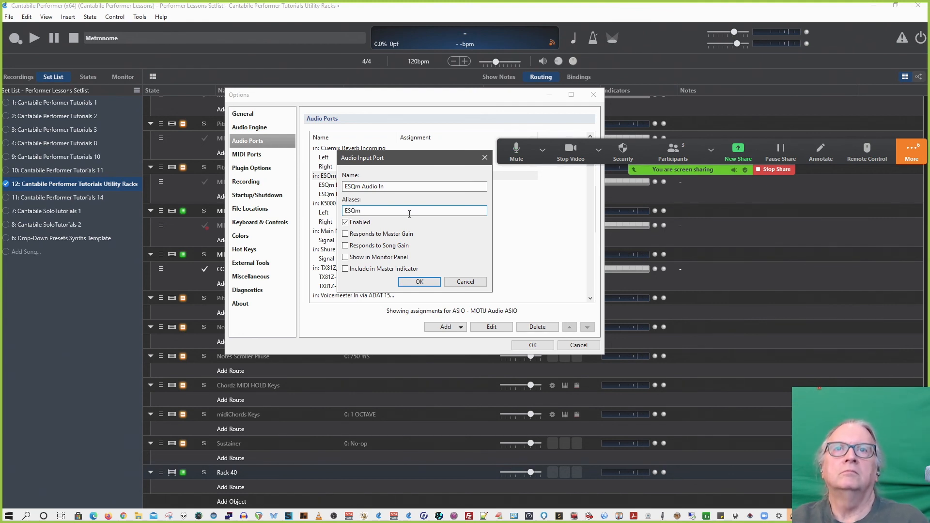
{"action": "type", "text": " In"}
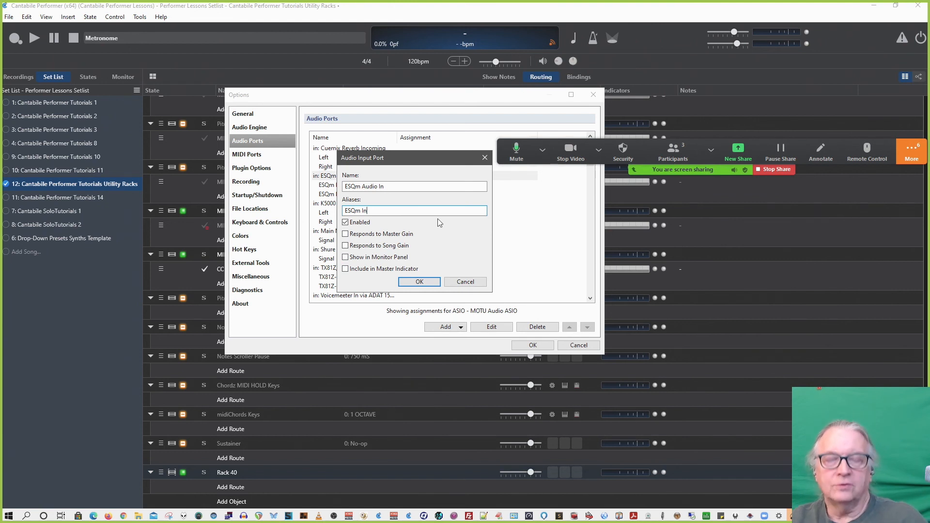
{"action": "type", "text": ", "}
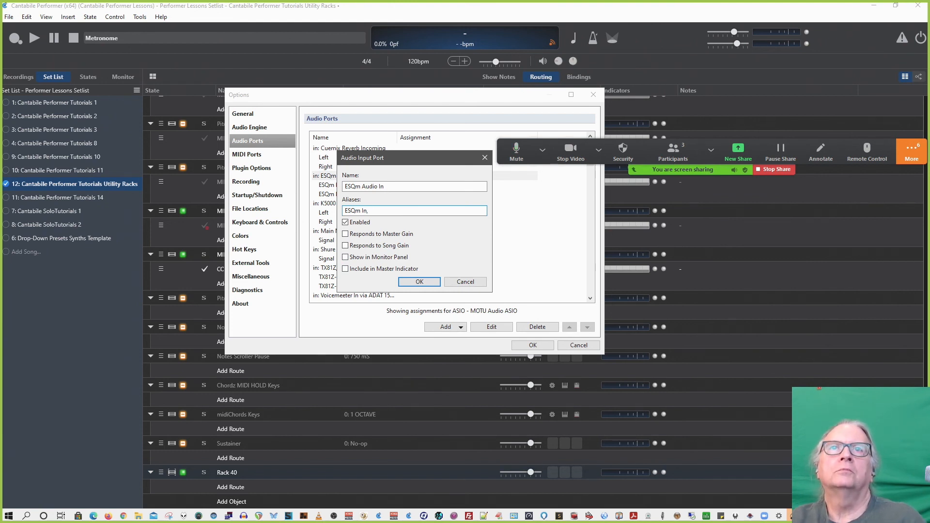
{"action": "type", "text": "ES"}
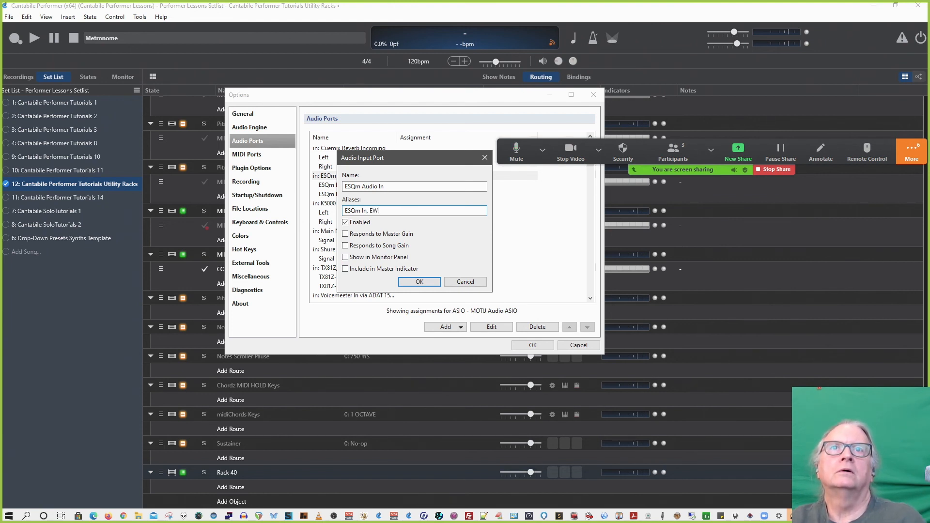
{"action": "type", "text": "Q in"}
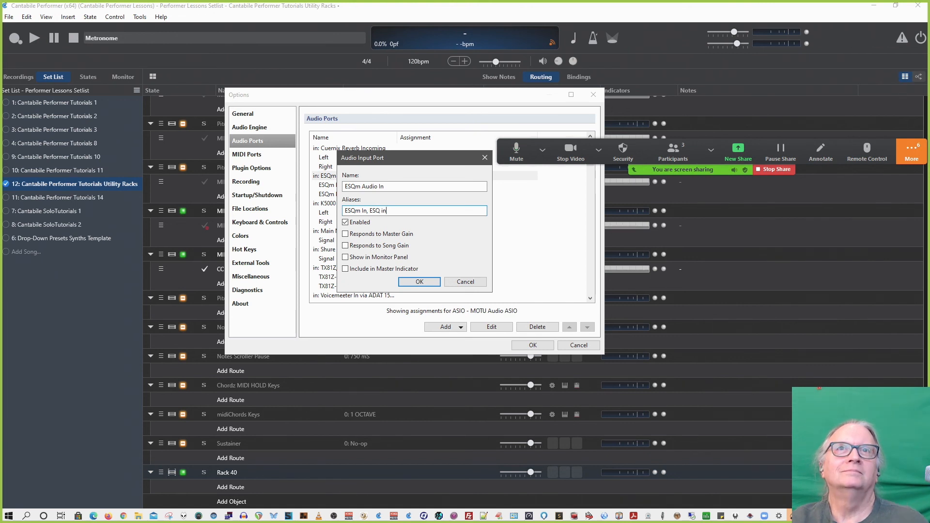
Step: Try adding a third alias, "Patouly", to the ESQm Audio In port, and erase it again
{"action": "type", "text": ", Pat"}
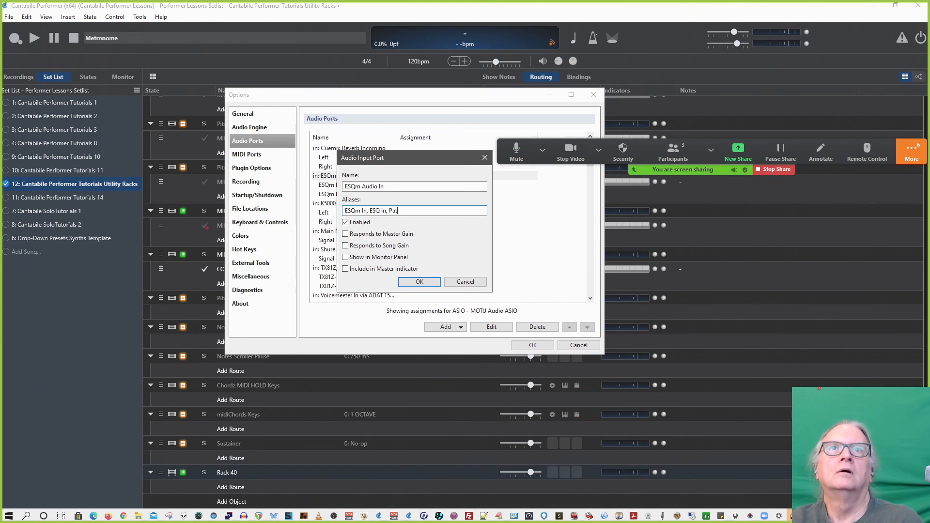
{"action": "type", "text": "a"}
{"action": "type", "text": "uly,"}
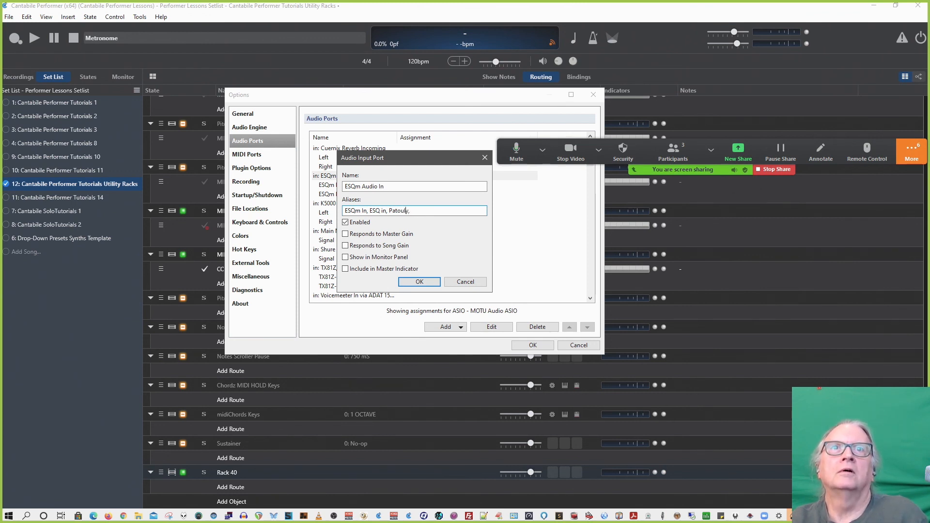
{"action": "type", "text": "e"}
{"action": "key", "text": "BackSpace"}
{"action": "key", "text": "BackSpace"}
{"action": "key", "text": "BackSpace"}
{"action": "key", "text": "BackSpace"}
{"action": "key", "text": "BackSpace"}
{"action": "key", "text": "BackSpace"}
{"action": "key", "text": "BackSpace"}
{"action": "key", "text": "BackSpace"}
{"action": "key", "text": "BackSpace"}
{"action": "key", "text": "BackSpace"}
{"action": "type", "text": "Once,"}
{"action": "key", "text": "BackSpace"}
{"action": "key", "text": "BackSpace"}
{"action": "key", "text": "BackSpace"}
{"action": "key", "text": "BackSpace"}
{"action": "key", "text": "BackSpace"}
{"action": "key", "text": "BackSpace"}
{"action": "key", "text": "BackSpace"}
{"action": "key", "text": "BackSpace"}
{"action": "key", "text": "BackSpace"}
{"action": "key", "text": "BackSpace"}
{"action": "key", "text": "BackSpace"}
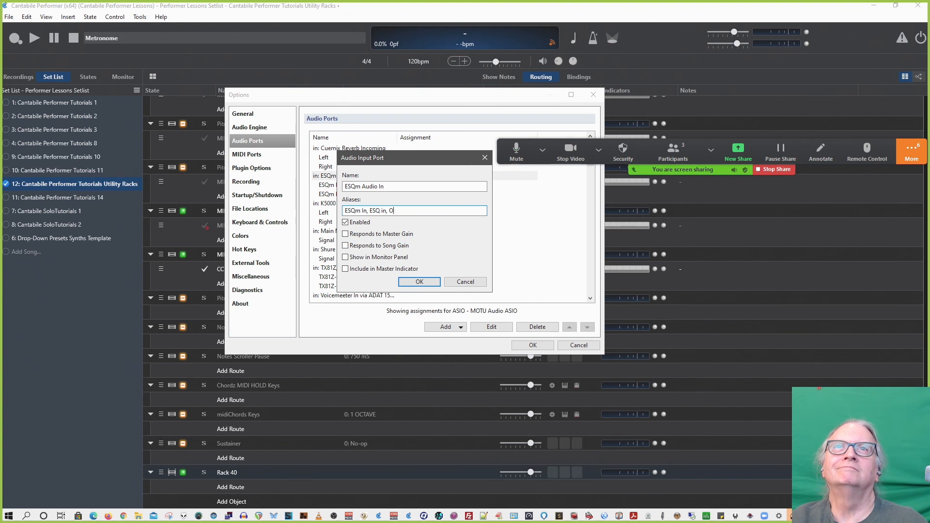
Step: Clear the remaining alias text of the ESQm Audio In port and cancel editing the port
{"action": "key", "text": "BackSpace"}
{"action": "key", "text": "BackSpace"}
{"action": "key", "text": "BackSpace"}
{"action": "key", "text": "BackSpace"}
{"action": "key", "text": "BackSpace"}
{"action": "key", "text": "BackSpace"}
{"action": "key", "text": "BackSpace"}
{"action": "key", "text": "BackSpace"}
{"action": "key", "text": "BackSpace"}
{"action": "key", "text": "BackSpace"}
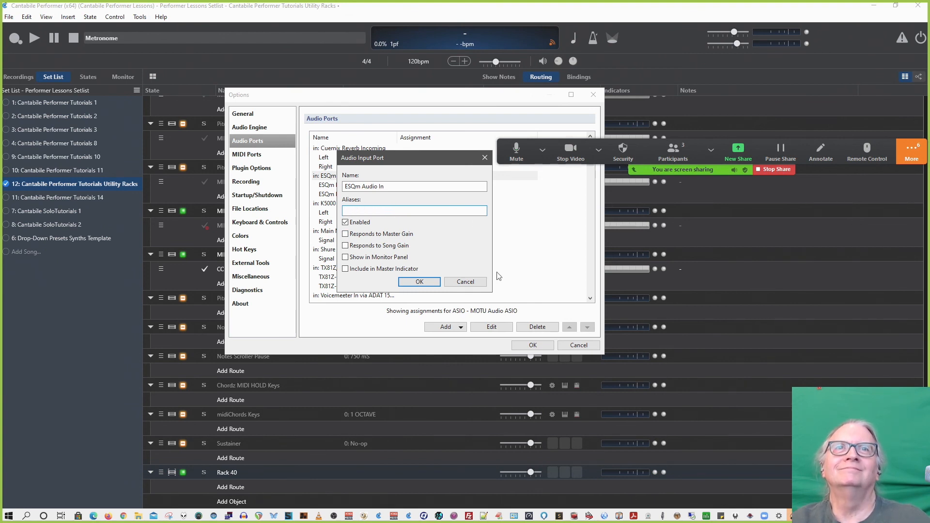
{"action": "left_click", "coordinate": [466, 282]}
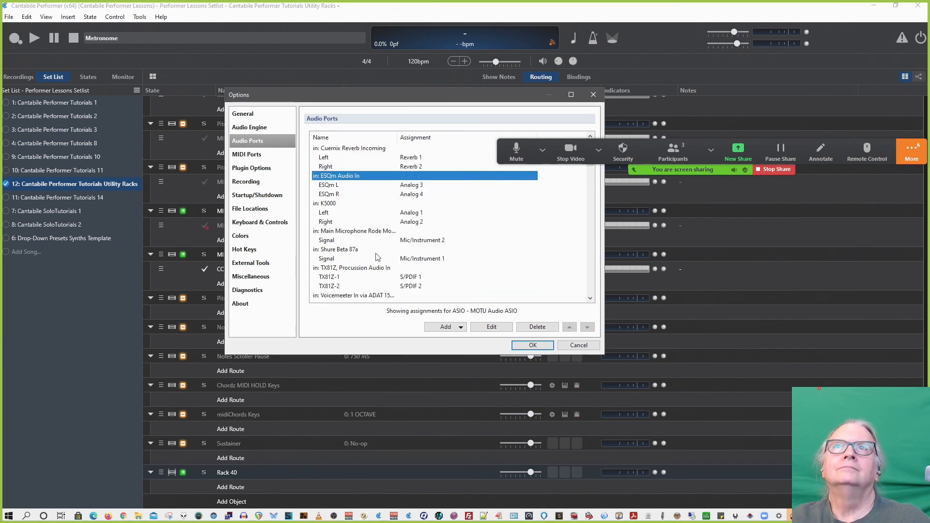
Step: Inspect the alias setting of the Alesis Q49 to 828 MIDI input port without changing it
{"action": "left_click", "coordinate": [258, 154]}
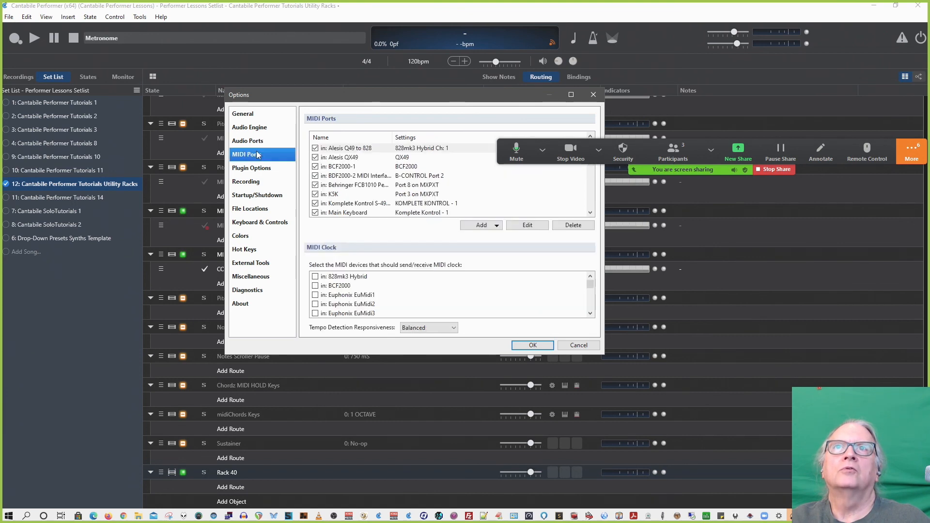
{"action": "double_click", "coordinate": [346, 148]}
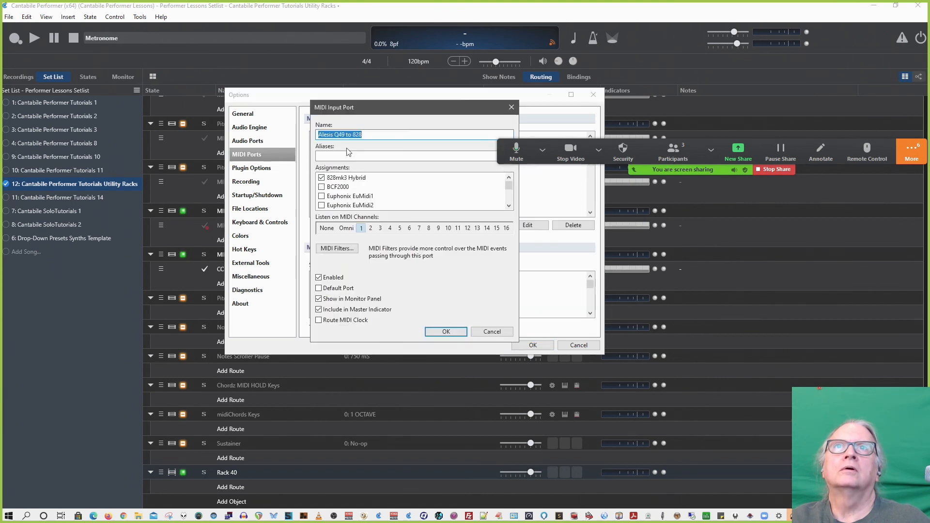
{"action": "left_click", "coordinate": [343, 155]}
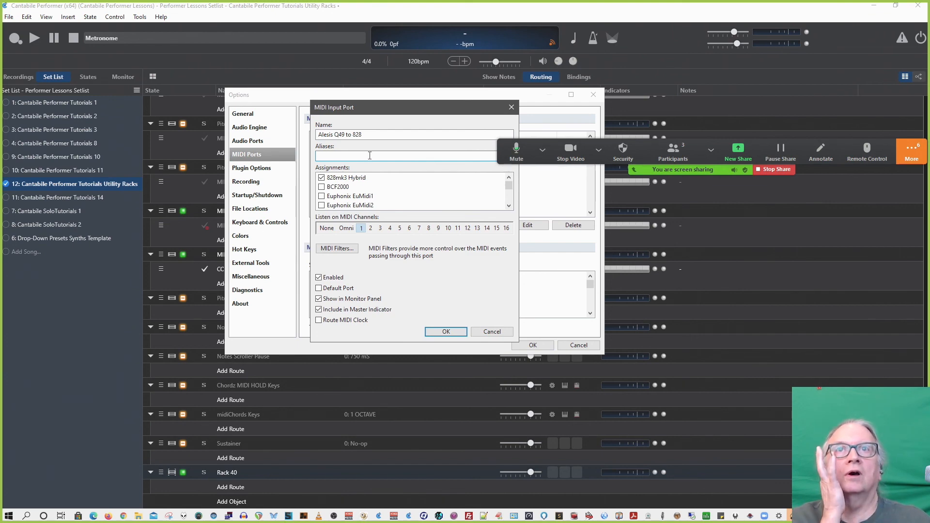
{"action": "left_click", "coordinate": [491, 331]}
Step: Switch to the browser and open the C3 Community Racks Exchange topic in the Cantabile community's Shared Files category
{"action": "key", "text": "alt+Tab"}
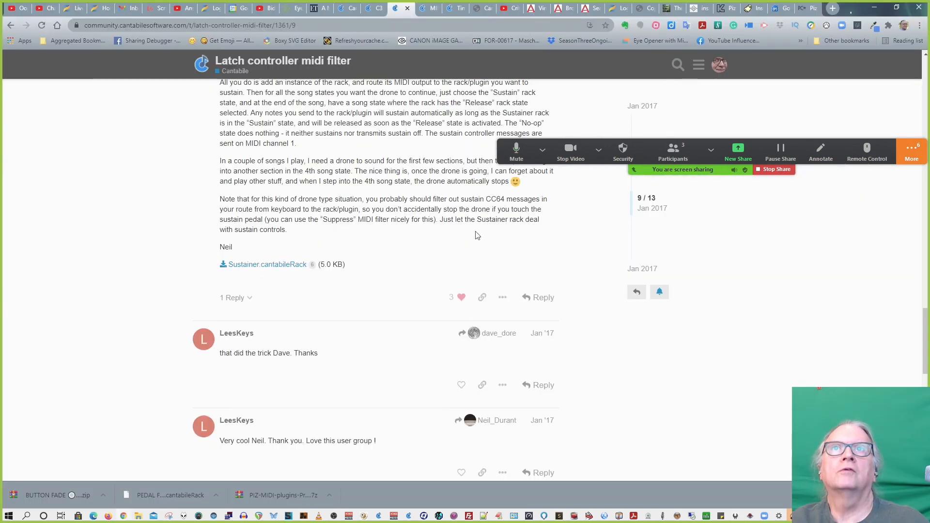
{"action": "left_click", "coordinate": [432, 8]}
{"action": "left_click", "coordinate": [349, 8]}
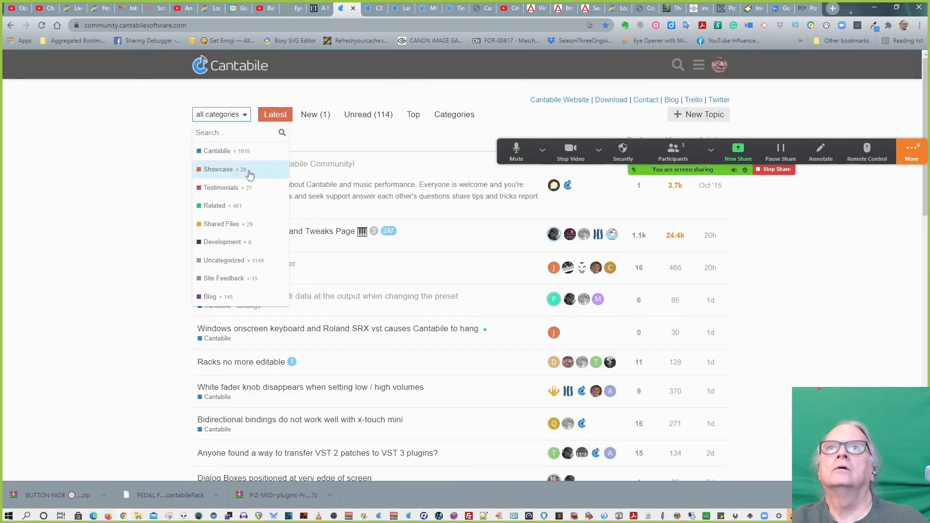
{"action": "left_click", "coordinate": [232, 224]}
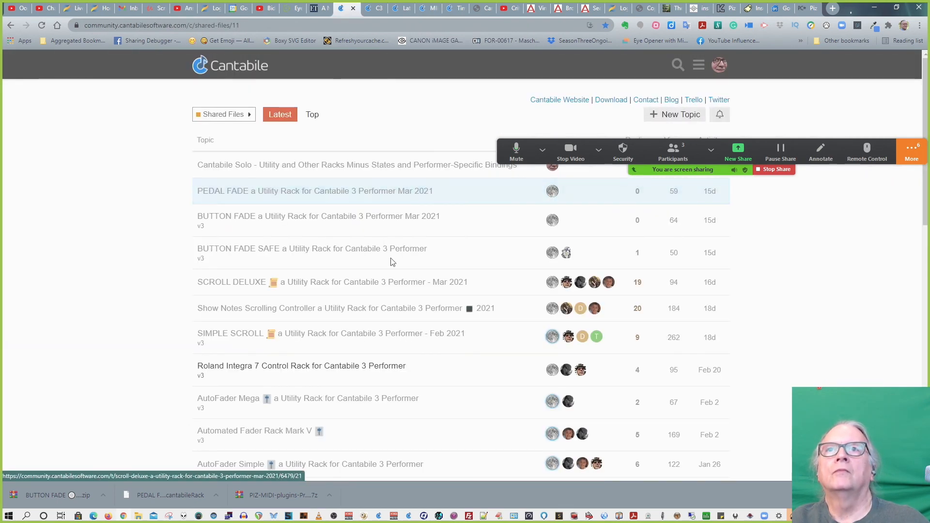
{"action": "scroll", "coordinate": [392, 258], "scroll_direction": "down", "scroll_amount": 1}
{"action": "scroll", "coordinate": [390, 256], "scroll_direction": "down", "scroll_amount": 5}
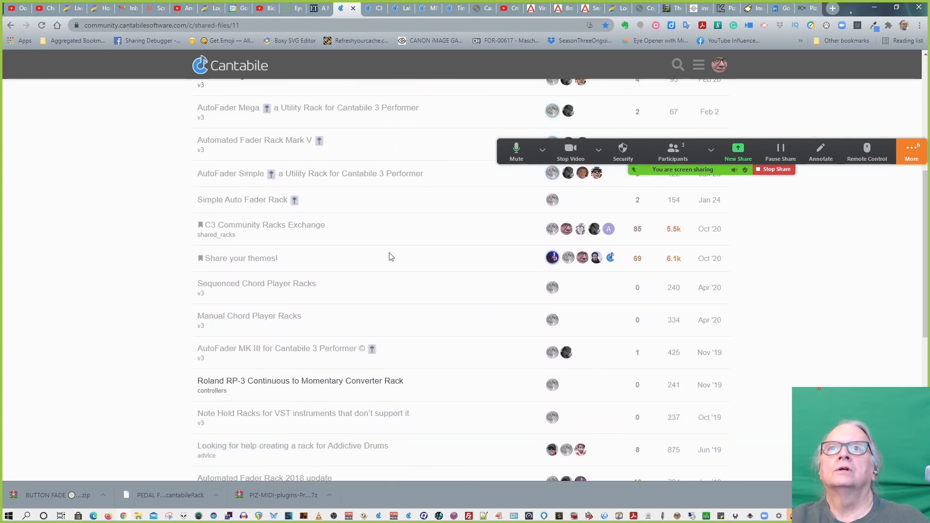
{"action": "left_click", "coordinate": [285, 226]}
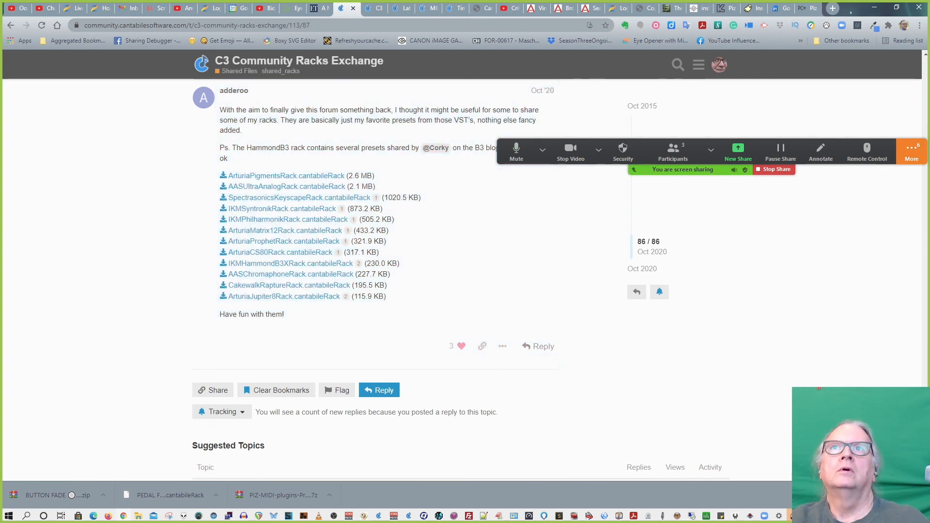
Step: Browse the racks and earlier replies shared in the C3 Community Racks Exchange topic
{"action": "scroll", "coordinate": [461, 279], "scroll_direction": "up", "scroll_amount": 2}
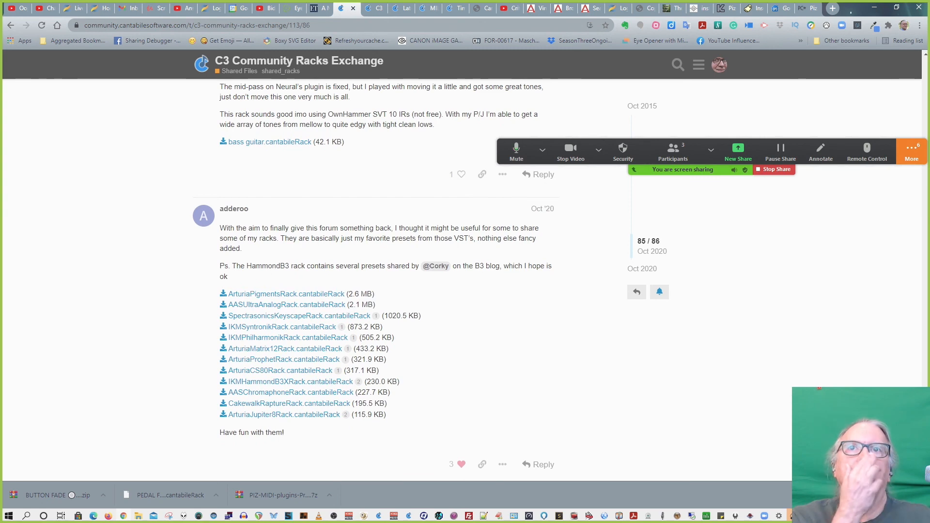
{"action": "scroll", "coordinate": [377, 281], "scroll_direction": "down", "scroll_amount": 1}
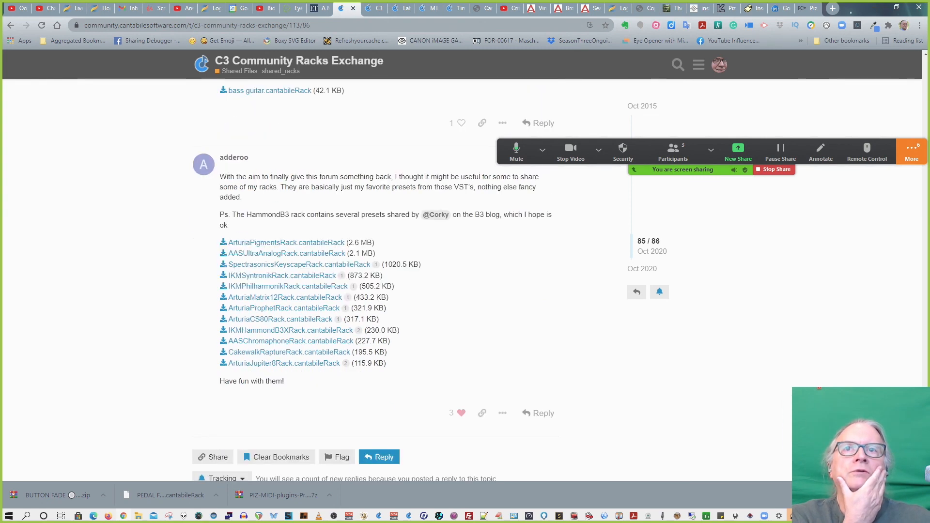
{"action": "scroll", "coordinate": [488, 380], "scroll_direction": "up", "scroll_amount": 1}
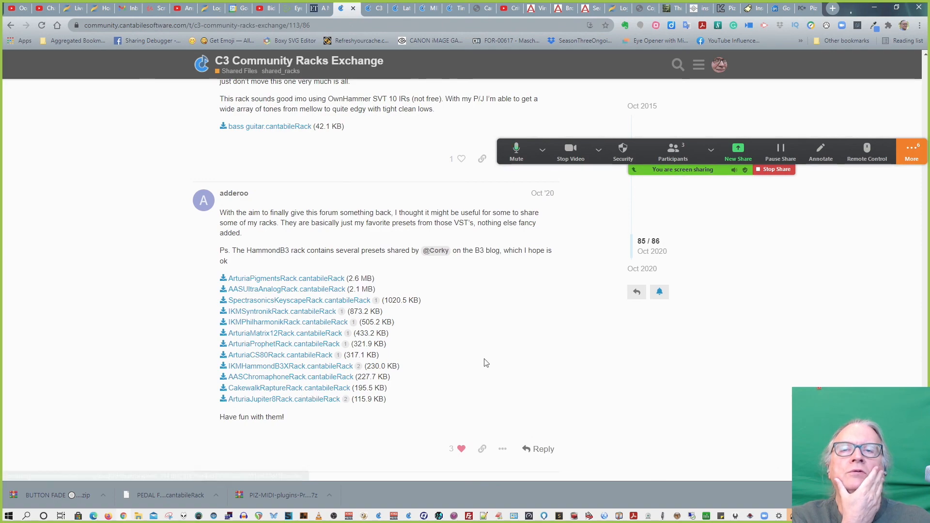
{"action": "scroll", "coordinate": [486, 363], "scroll_direction": "up", "scroll_amount": 10}
{"action": "scroll", "coordinate": [486, 363], "scroll_direction": "up", "scroll_amount": 15}
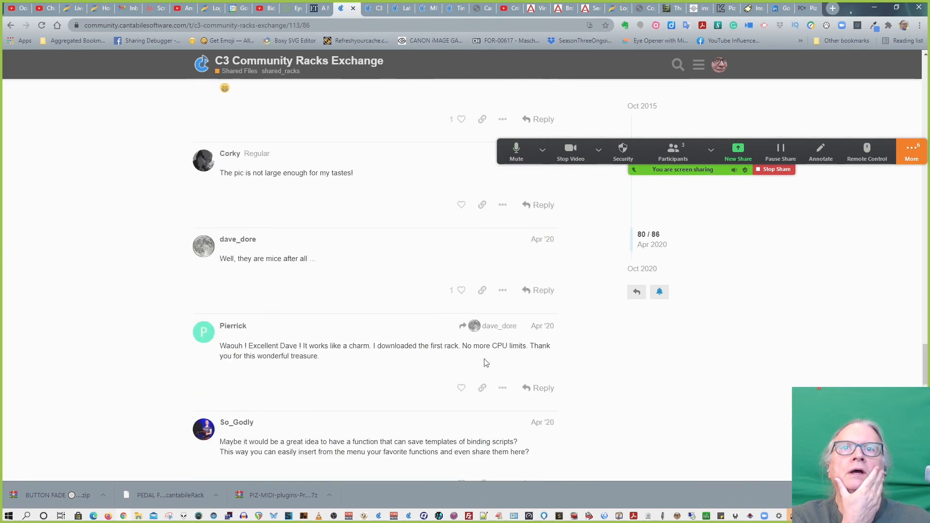
{"action": "scroll", "coordinate": [485, 363], "scroll_direction": "up", "scroll_amount": 15}
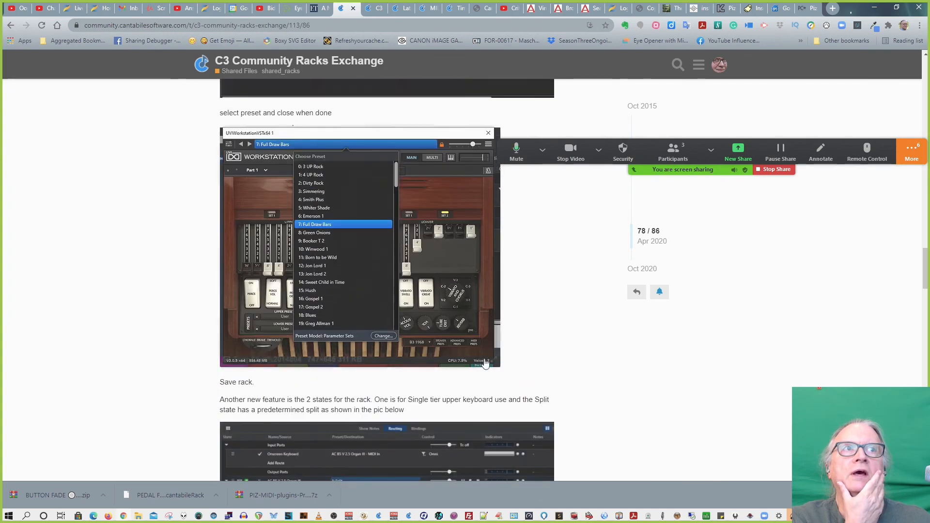
{"action": "scroll", "coordinate": [486, 362], "scroll_direction": "up", "scroll_amount": 15}
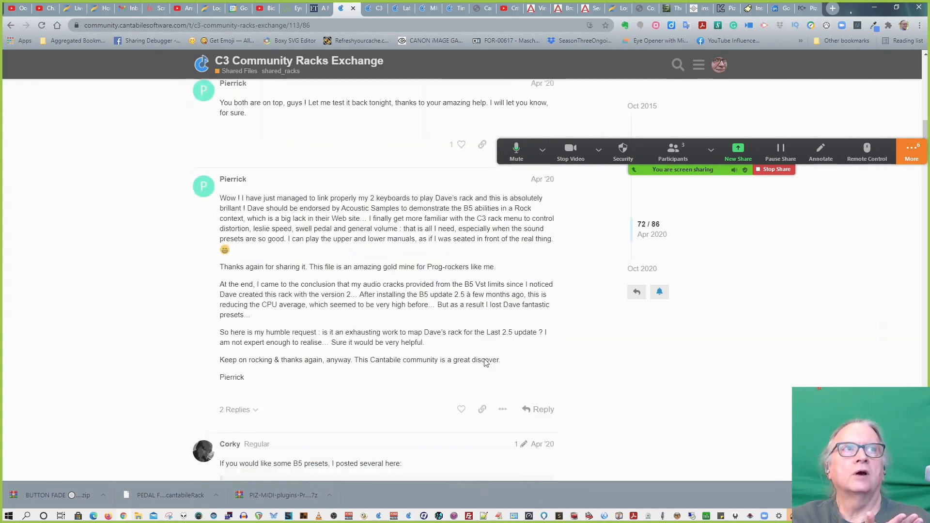
Step: Return to the first post of the topic and review the plugin racks shared from Synthogy Ivory II Grand Pianos through Scuffham S-Gear
{"action": "scroll", "coordinate": [485, 363], "scroll_direction": "up", "scroll_amount": 2}
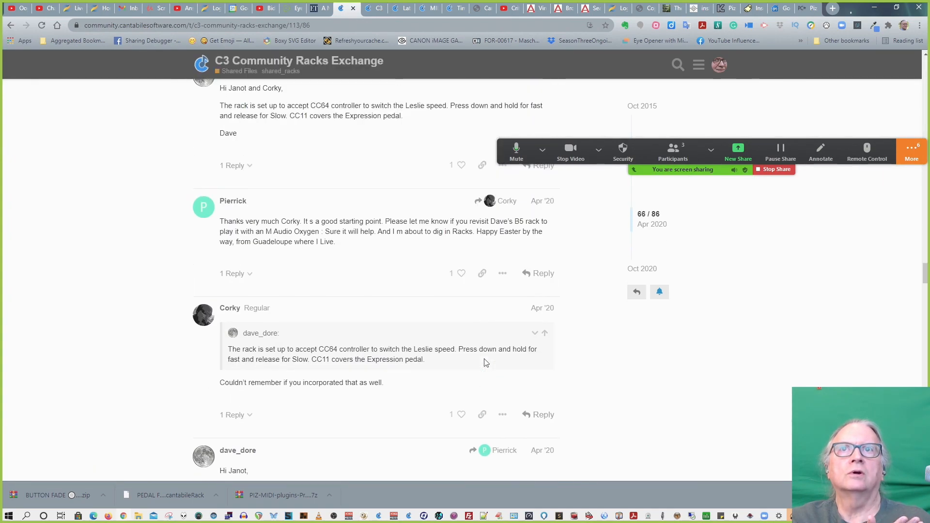
{"action": "scroll", "coordinate": [485, 363], "scroll_direction": "up", "scroll_amount": 10}
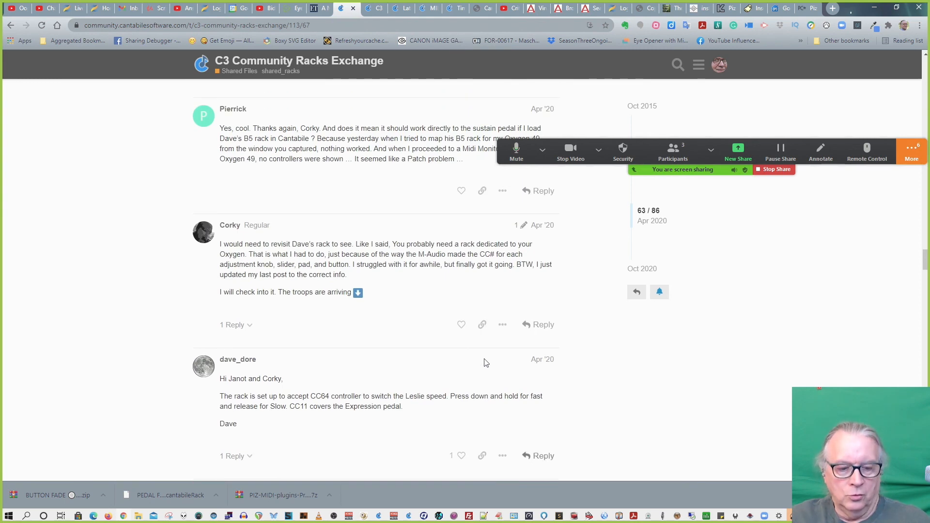
{"action": "key", "text": "Home"}
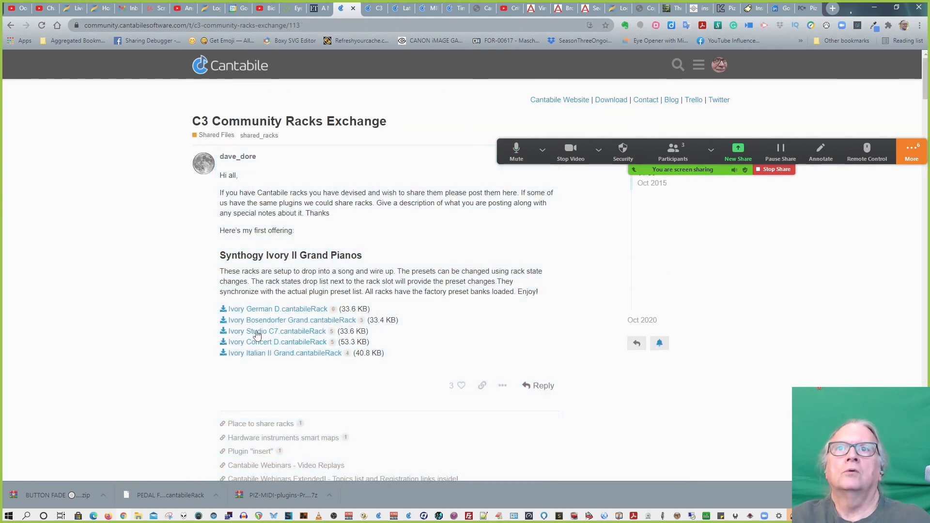
{"action": "scroll", "coordinate": [257, 373], "scroll_direction": "down", "scroll_amount": 6}
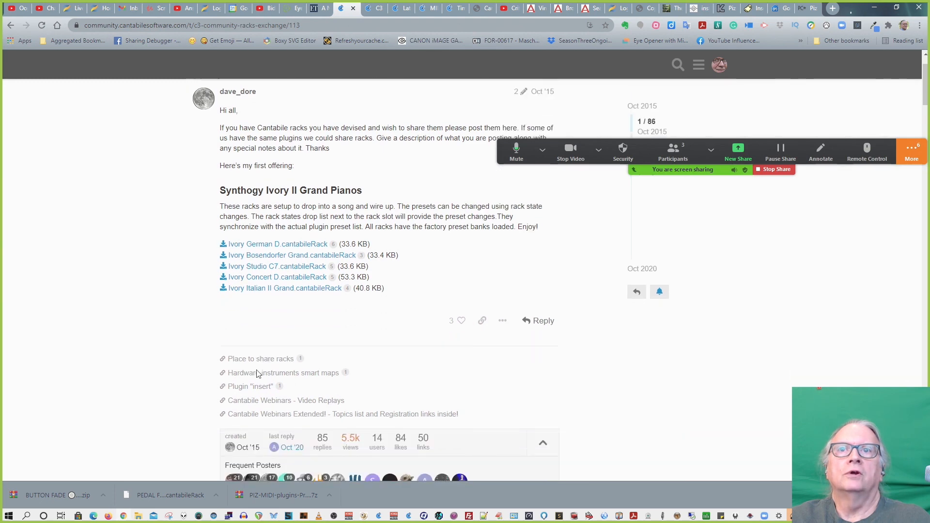
{"action": "scroll", "coordinate": [257, 373], "scroll_direction": "down", "scroll_amount": 8}
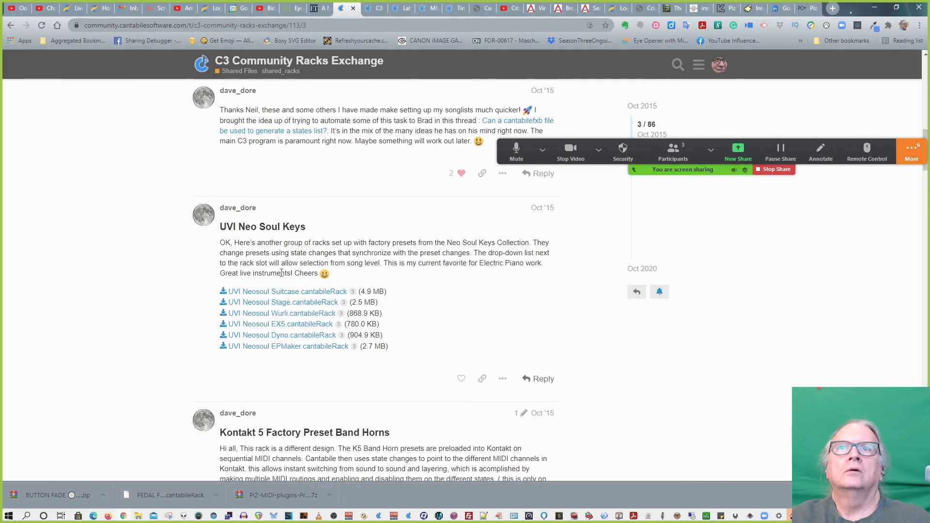
{"action": "scroll", "coordinate": [280, 366], "scroll_direction": "down", "scroll_amount": 8}
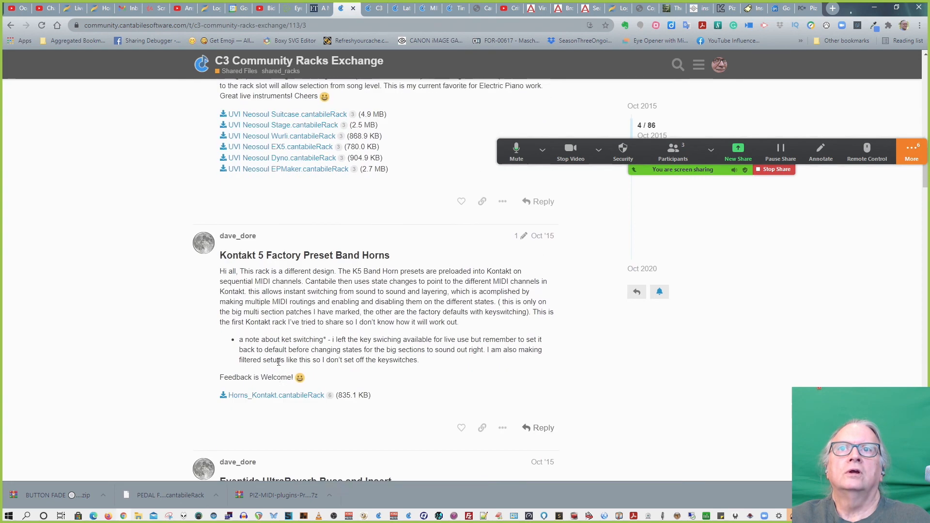
{"action": "scroll", "coordinate": [280, 366], "scroll_direction": "down", "scroll_amount": 1}
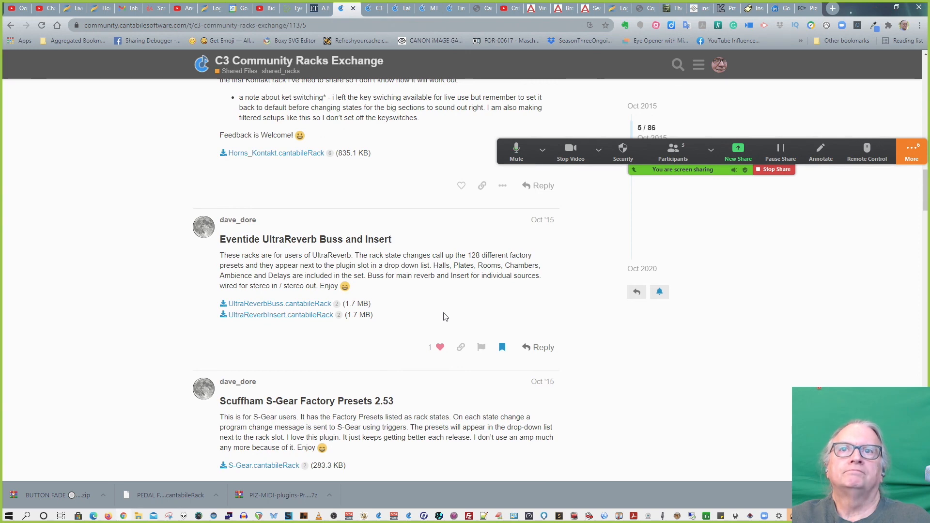
{"action": "scroll", "coordinate": [444, 316], "scroll_direction": "down", "scroll_amount": 8}
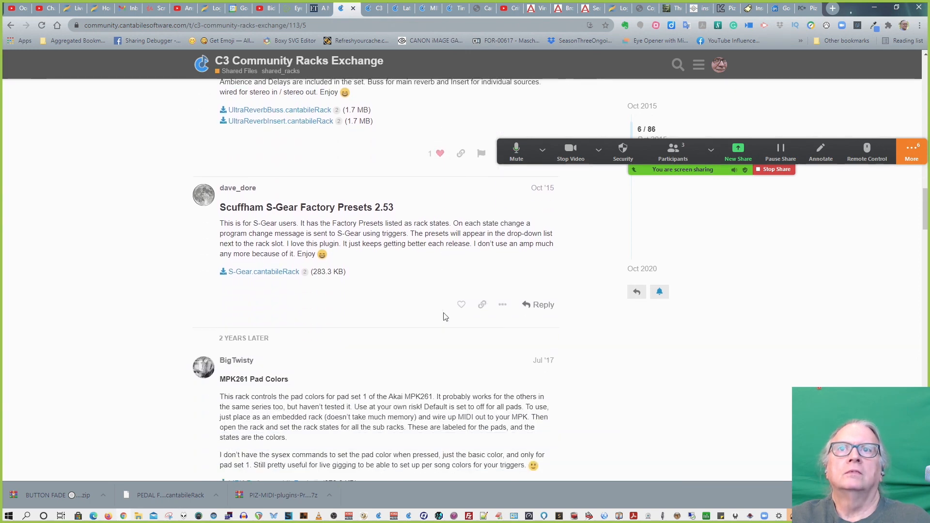
{"action": "scroll", "coordinate": [444, 317], "scroll_direction": "down", "scroll_amount": 3}
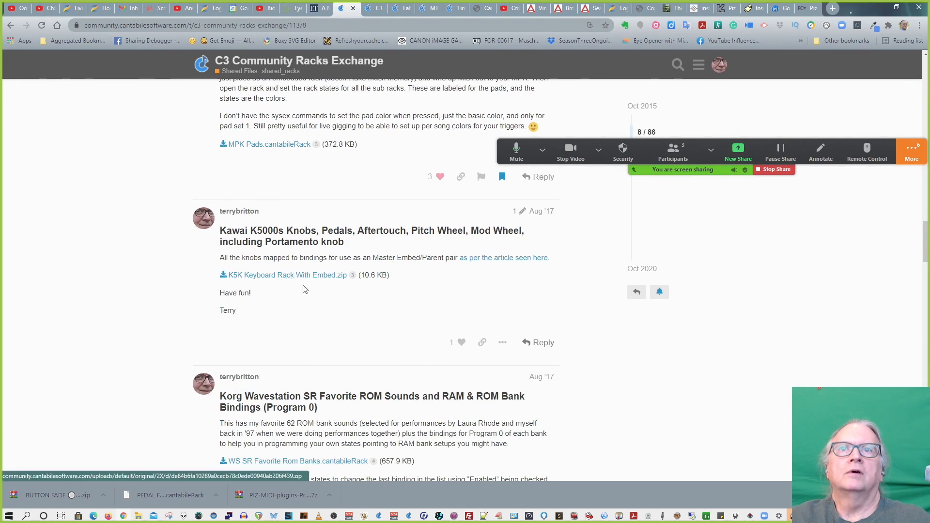
Step: Review the hardware synth racks shared for the Korg Wavestation SR, Ensoniq ESQm and TX81Z
{"action": "scroll", "coordinate": [325, 317], "scroll_direction": "down", "scroll_amount": 5}
{"action": "scroll", "coordinate": [326, 315], "scroll_direction": "down", "scroll_amount": 3}
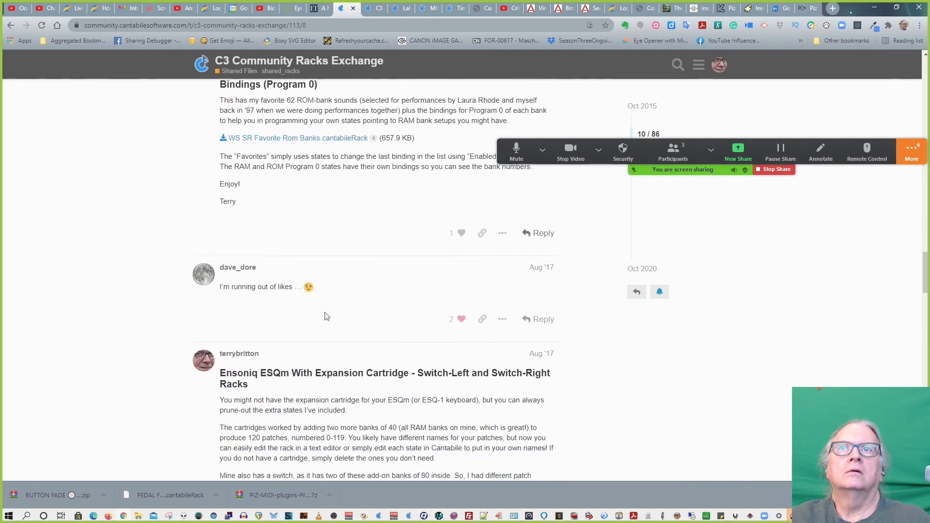
{"action": "scroll", "coordinate": [325, 313], "scroll_direction": "up", "scroll_amount": 3}
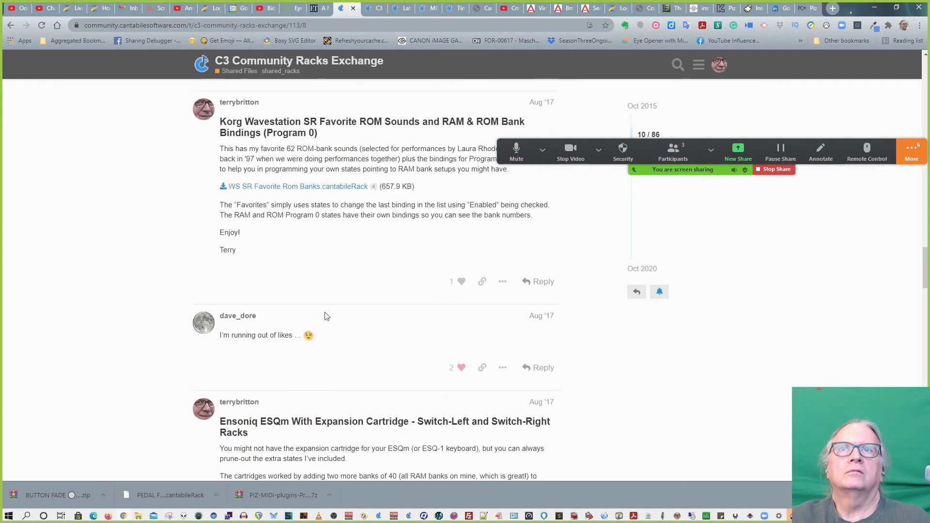
{"action": "scroll", "coordinate": [360, 281], "scroll_direction": "down", "scroll_amount": 6}
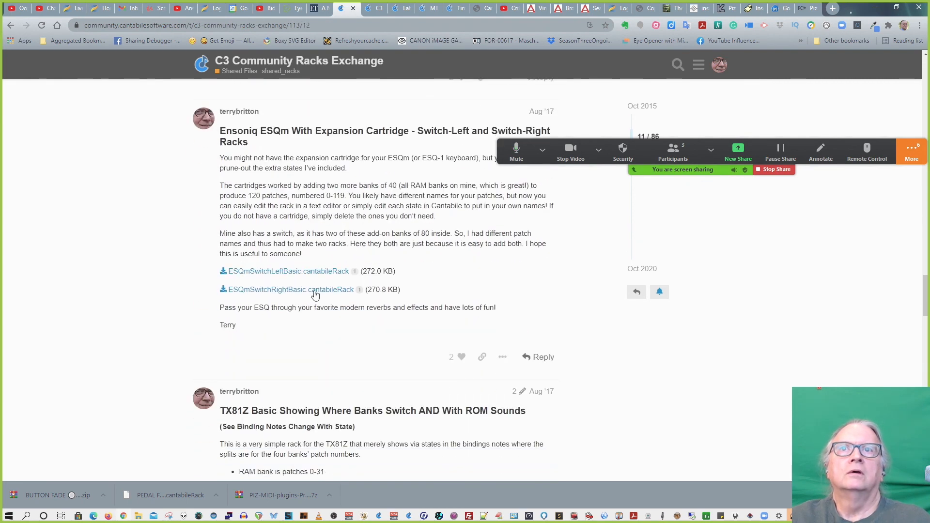
{"action": "scroll", "coordinate": [286, 323], "scroll_direction": "down", "scroll_amount": 1}
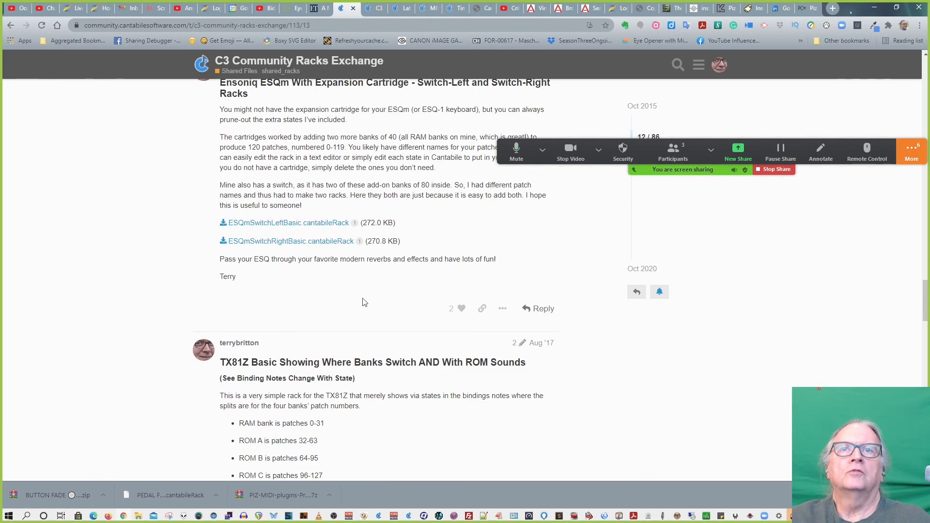
{"action": "scroll", "coordinate": [364, 302], "scroll_direction": "down", "scroll_amount": 10}
{"action": "scroll", "coordinate": [364, 302], "scroll_direction": "down", "scroll_amount": 3}
{"action": "scroll", "coordinate": [363, 299], "scroll_direction": "up", "scroll_amount": 6}
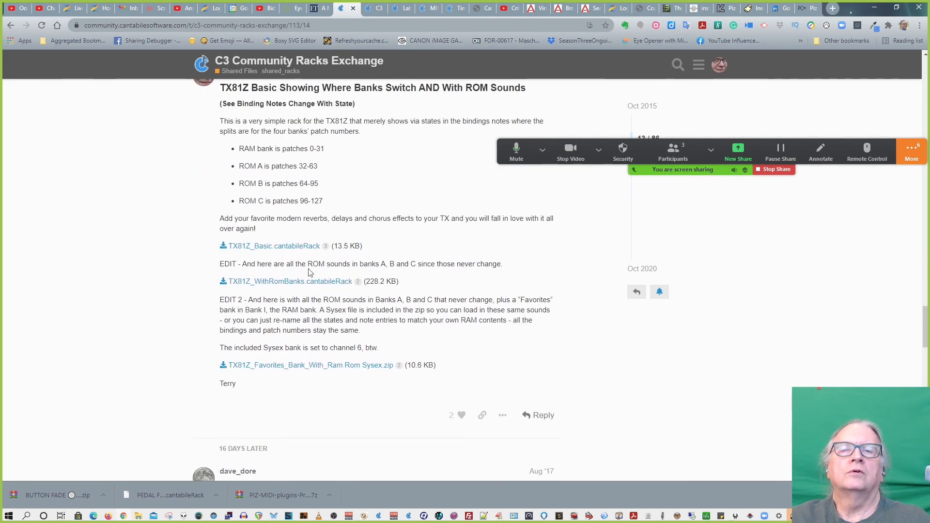
Step: Review the Acoustic Samples B5 Presets rack and the customizable reverb, chorus/rotary and filter plugin racks
{"action": "scroll", "coordinate": [343, 329], "scroll_direction": "down", "scroll_amount": 3}
{"action": "scroll", "coordinate": [342, 330], "scroll_direction": "down", "scroll_amount": 3}
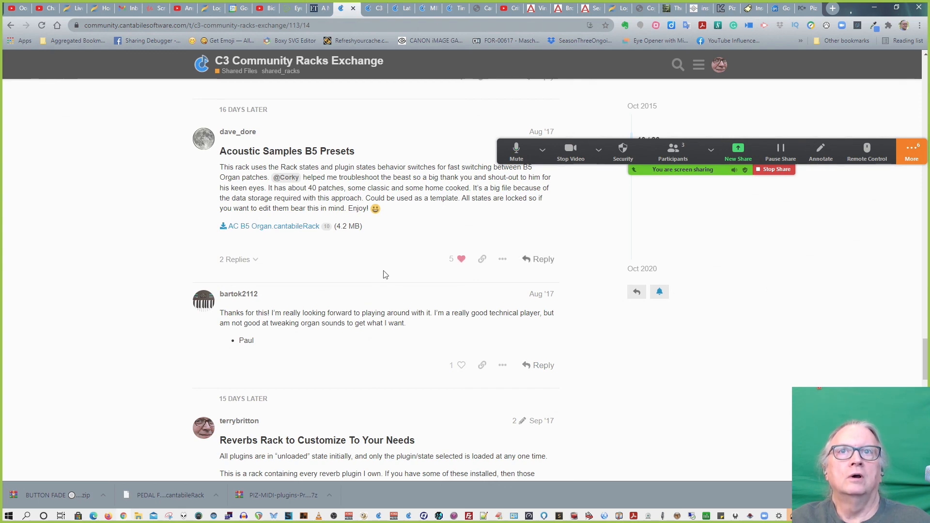
{"action": "scroll", "coordinate": [385, 275], "scroll_direction": "down", "scroll_amount": 6}
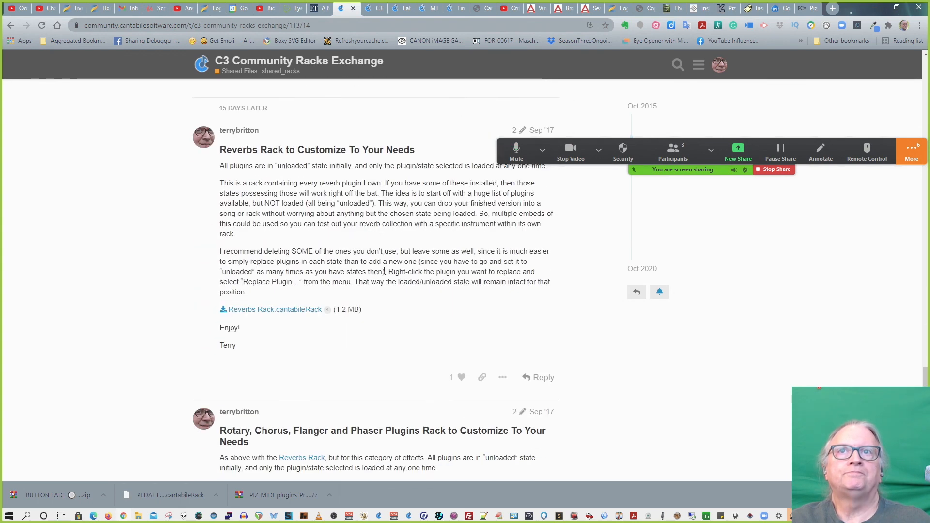
{"action": "scroll", "coordinate": [120, 270], "scroll_direction": "down", "scroll_amount": 7}
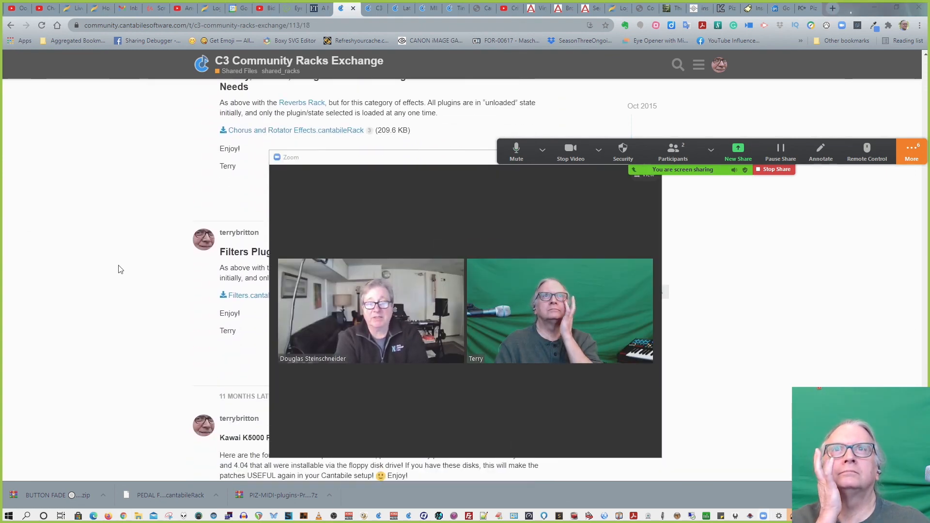
Step: Move the Zoom video window off the posts and review the filters rack and the Kawai K5000 patch collections
{"action": "left_click", "coordinate": [352, 161]}
{"action": "left_click_drag", "start_coordinate": [352, 158], "coordinate": [581, 157]}
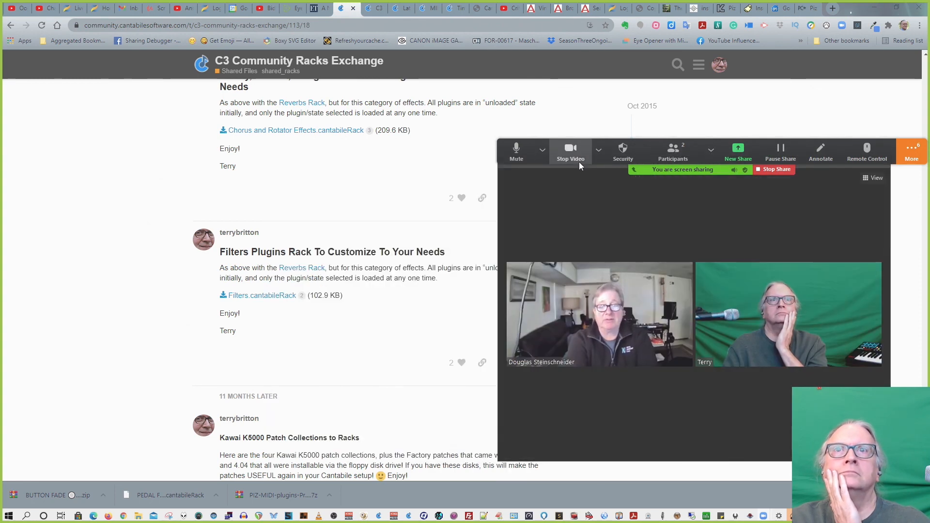
{"action": "scroll", "coordinate": [361, 357], "scroll_direction": "down", "scroll_amount": 2}
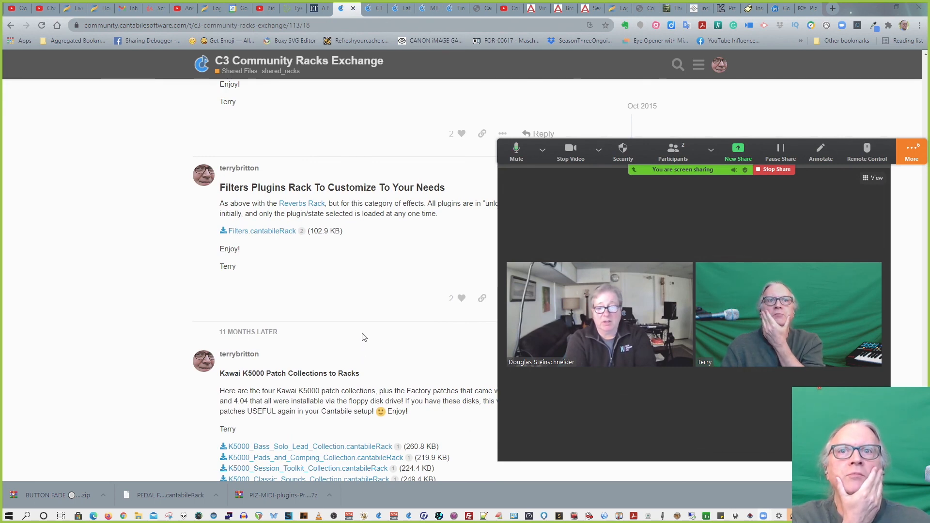
{"action": "scroll", "coordinate": [364, 337], "scroll_direction": "down", "scroll_amount": 2}
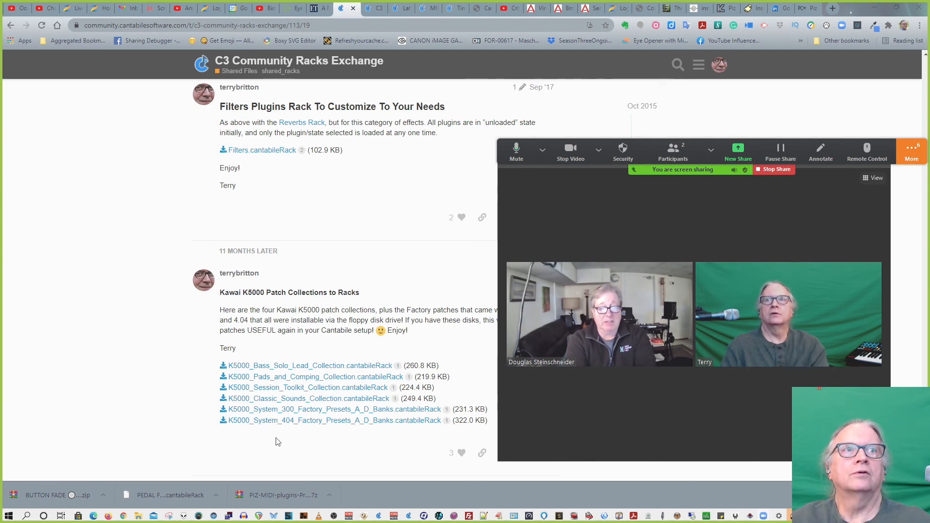
{"action": "scroll", "coordinate": [278, 441], "scroll_direction": "up", "scroll_amount": 1}
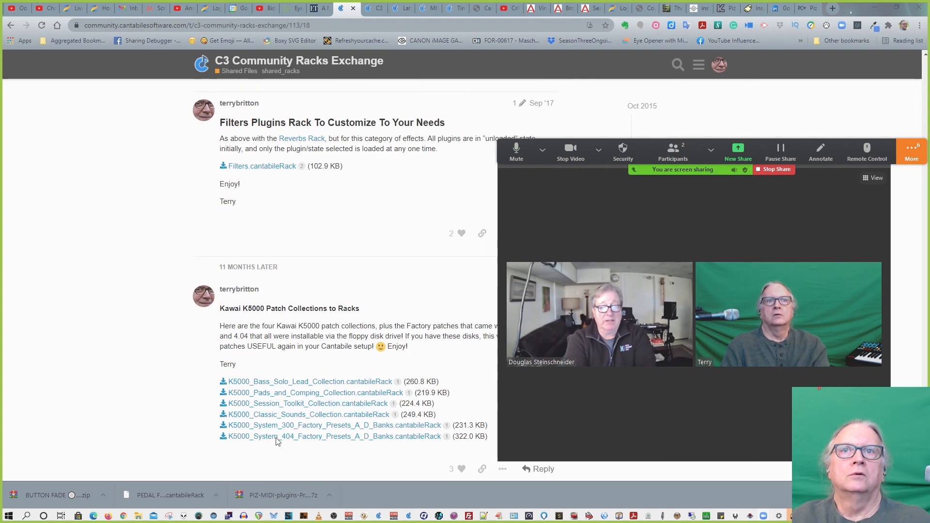
{"action": "scroll", "coordinate": [277, 441], "scroll_direction": "up", "scroll_amount": 3}
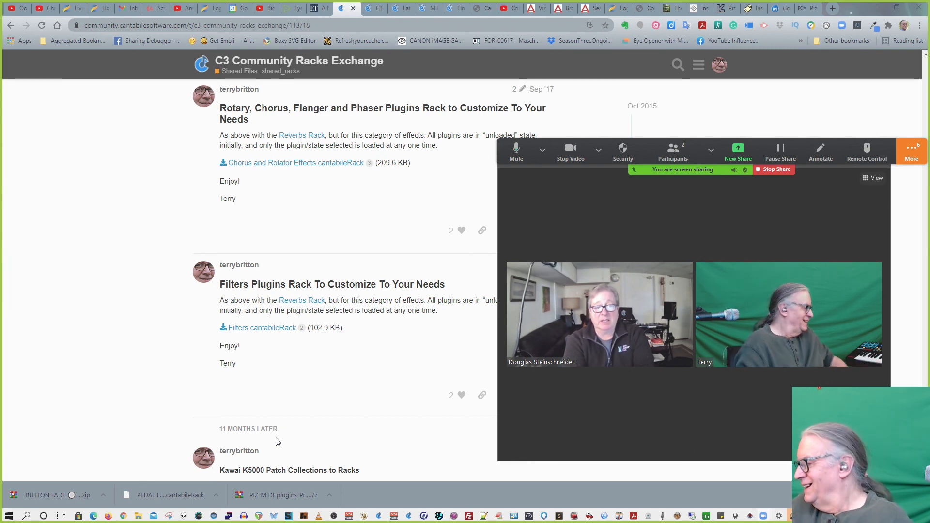
Step: Stop sharing the screen in the Zoom meeting
{"action": "left_click", "coordinate": [771, 169]}
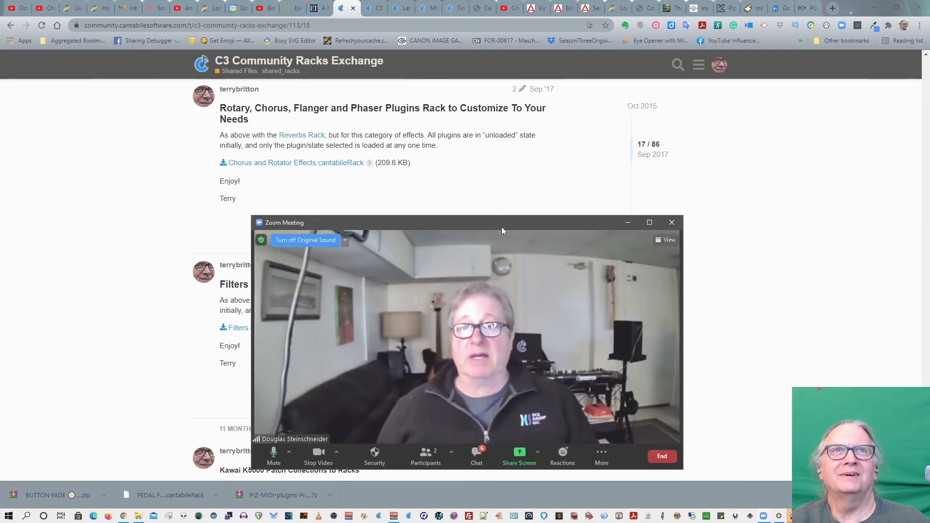